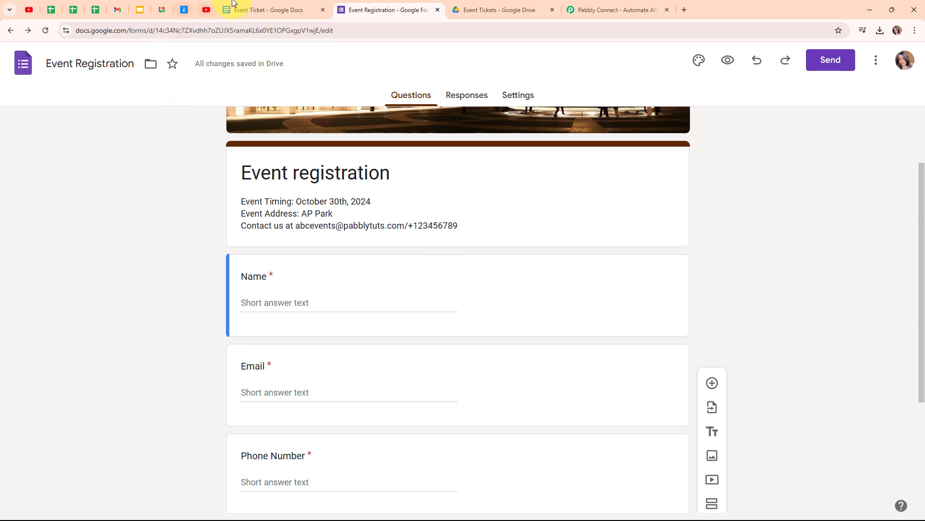
- Switch to the Event Ticket template document
left_click(263, 7)
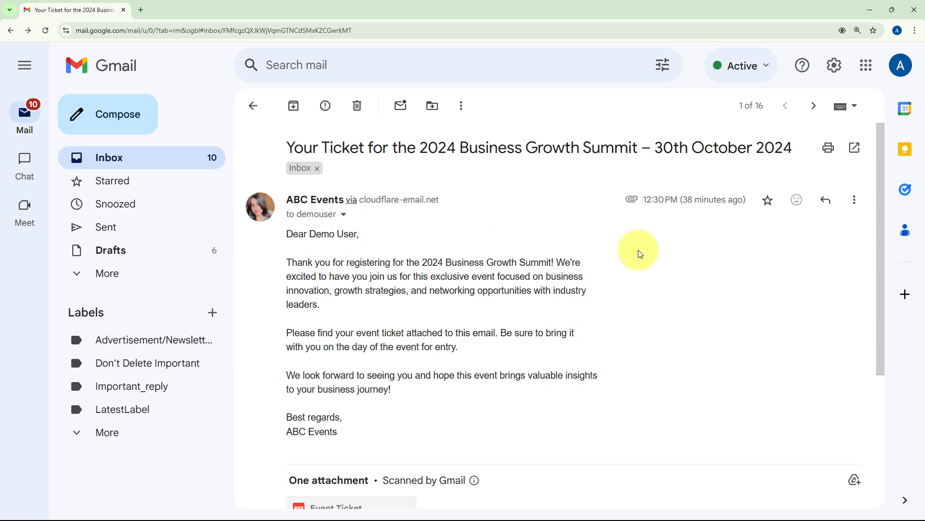
- Preview the attached Event Ticket PDF, close the preview, and minimise Gmail
scroll(640, 254, "down", 4)
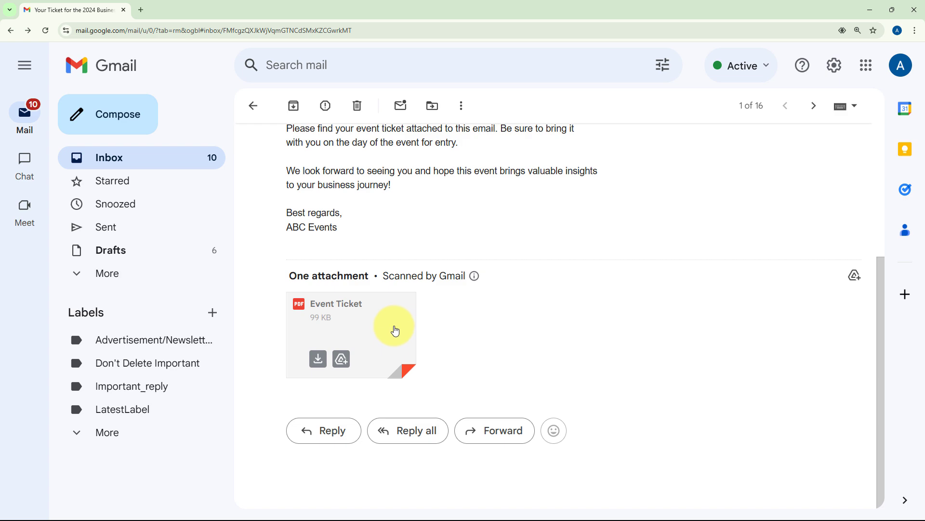
left_click(346, 331)
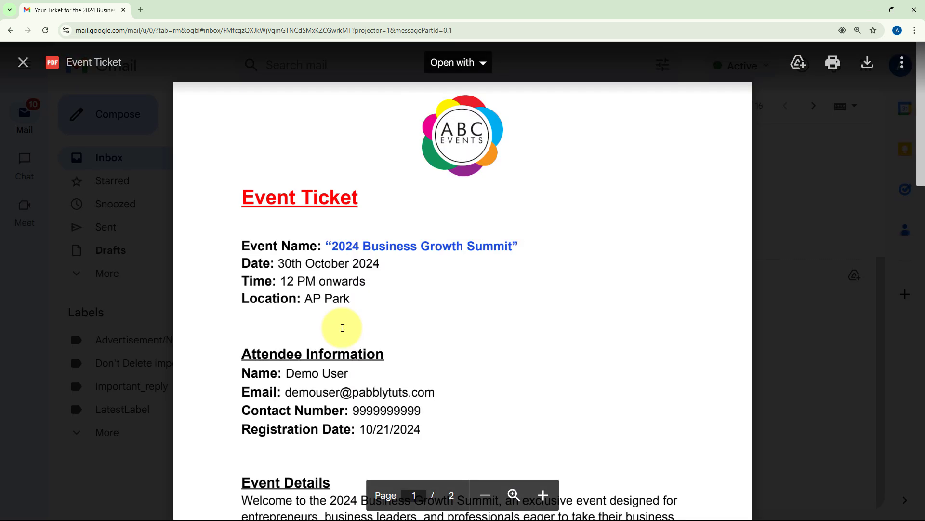
scroll(675, 275, "down", 5)
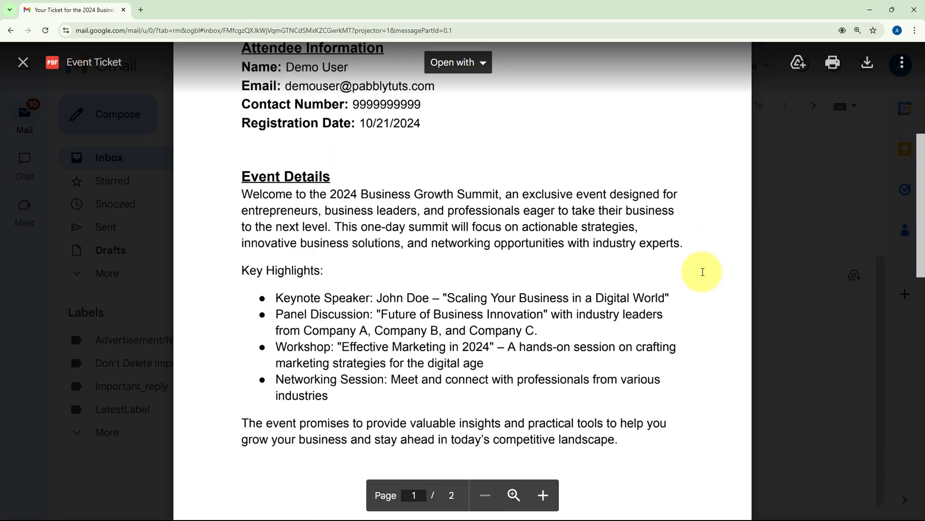
scroll(700, 256, "up", 7)
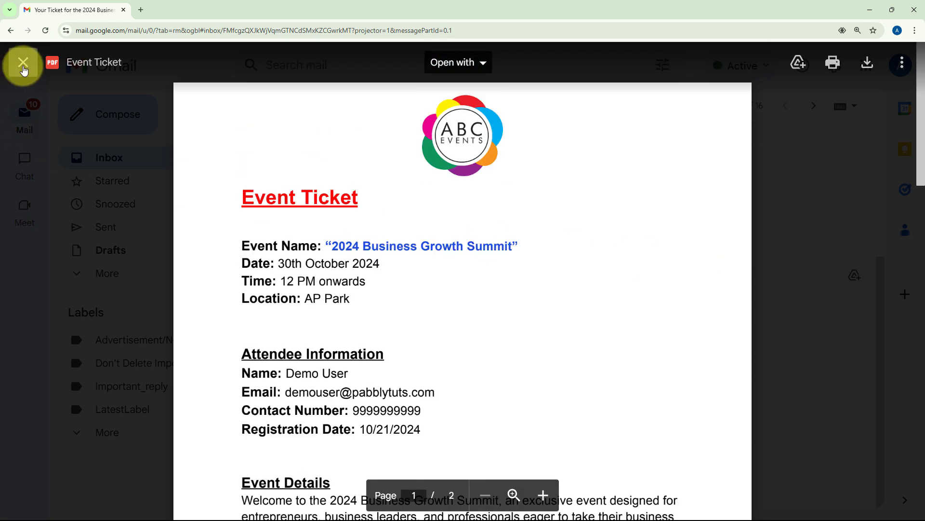
left_click(23, 62)
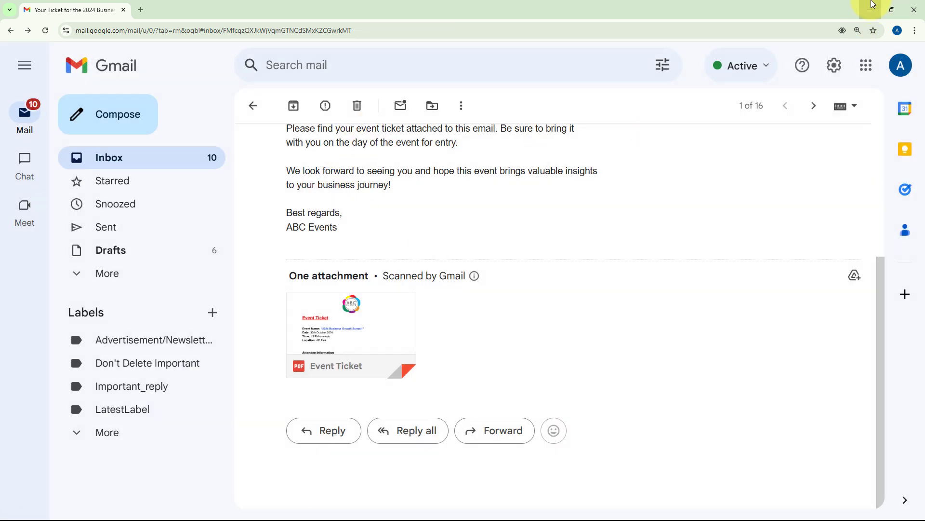
left_click(871, 7)
- Look over the registration form, ticket template and Event Tickets Drive folder, then open Pabbly Connect
left_click(432, 6)
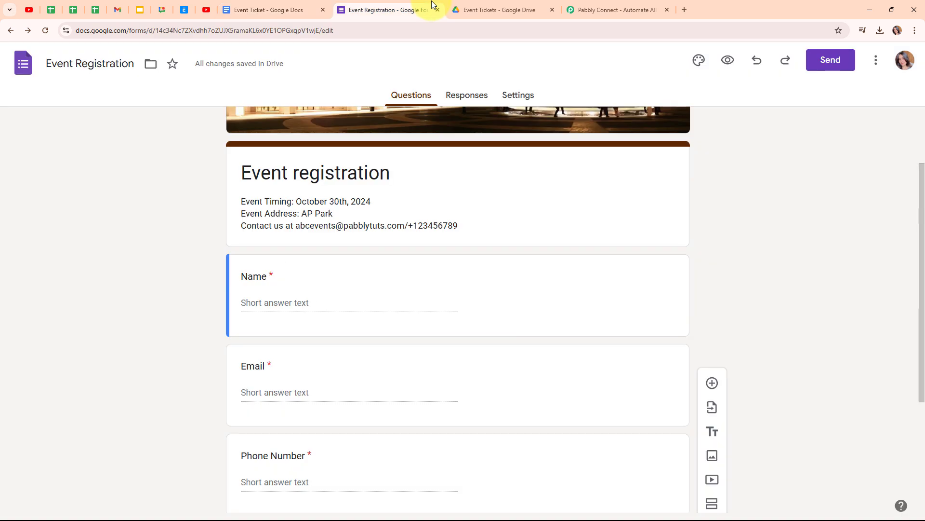
left_click(266, 10)
left_click(481, 3)
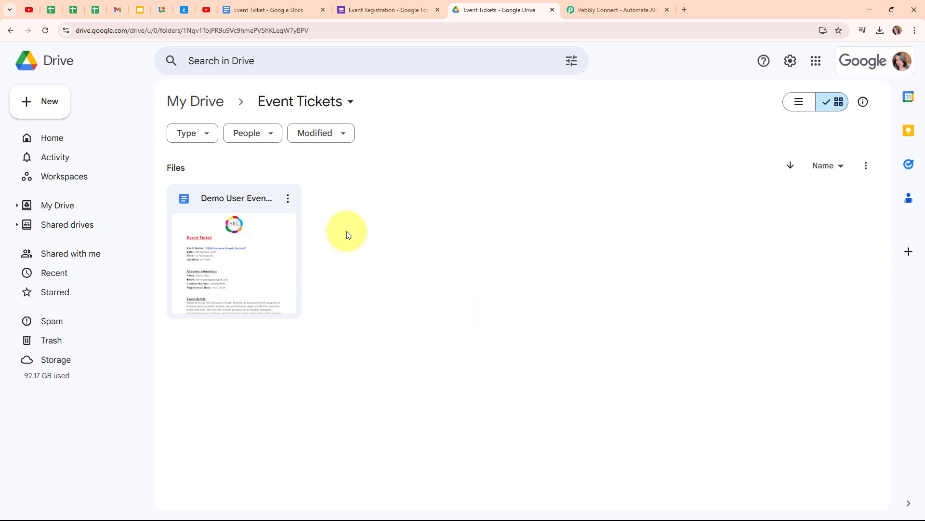
left_click(606, 5)
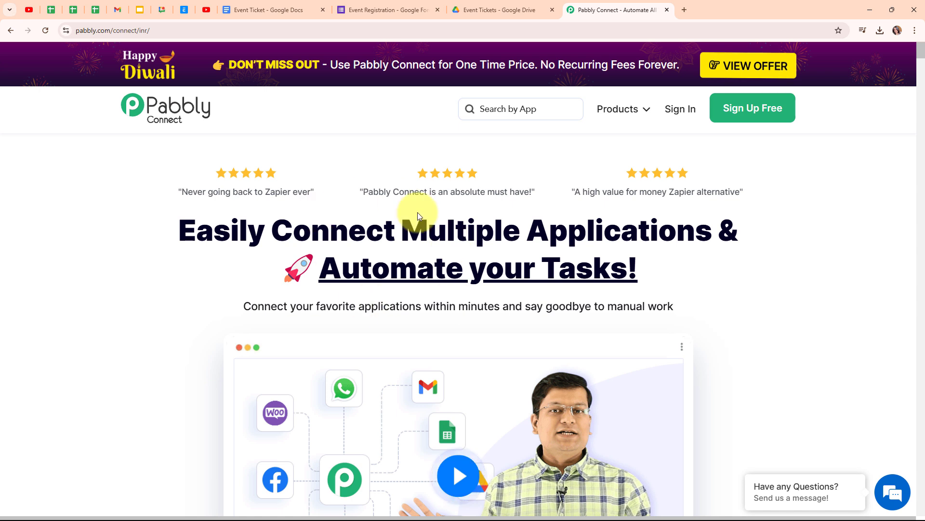
- Sign in to Pabbly and launch Pabbly Connect from the All Pabbly Apps page
left_click(177, 32)
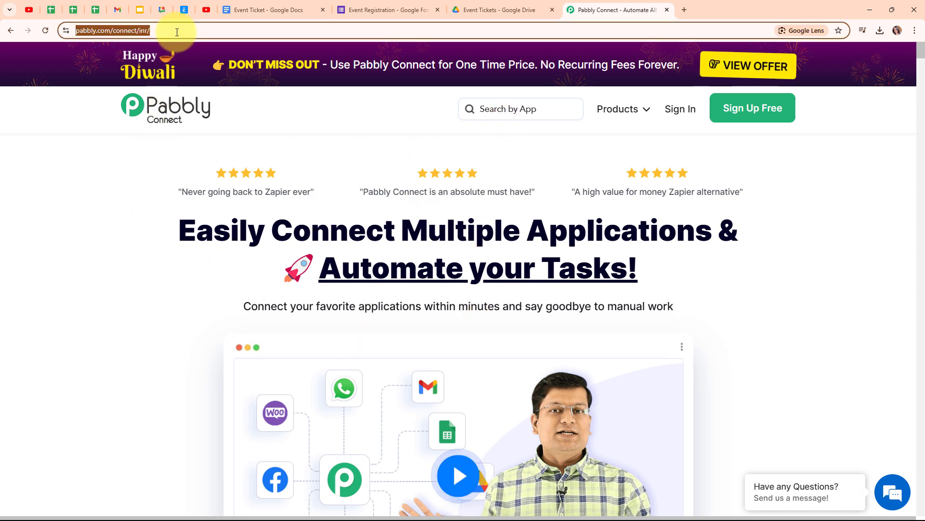
left_click(309, 116)
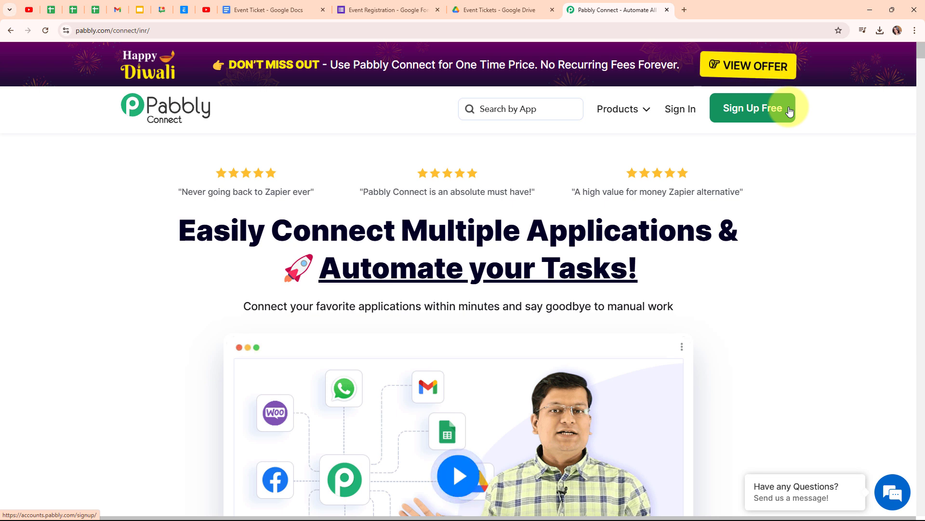
left_click(681, 111)
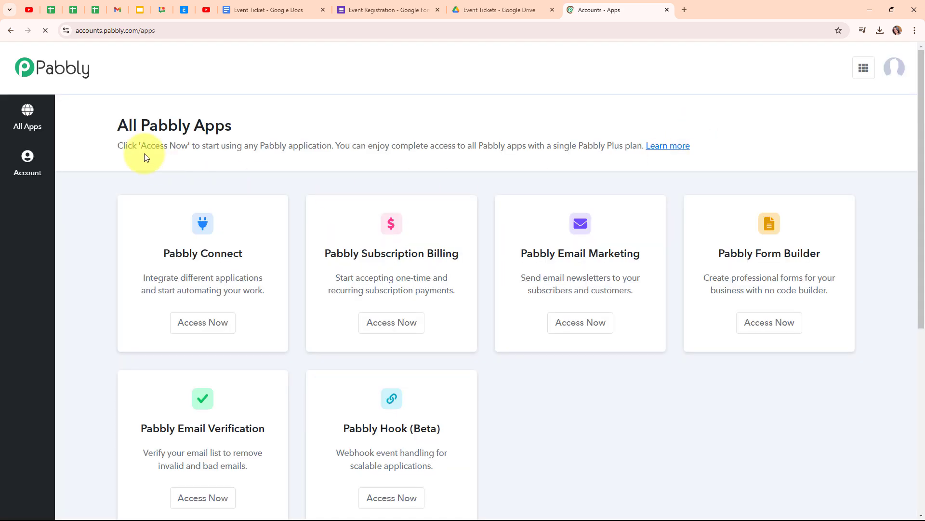
left_click_drag(118, 125, 217, 124)
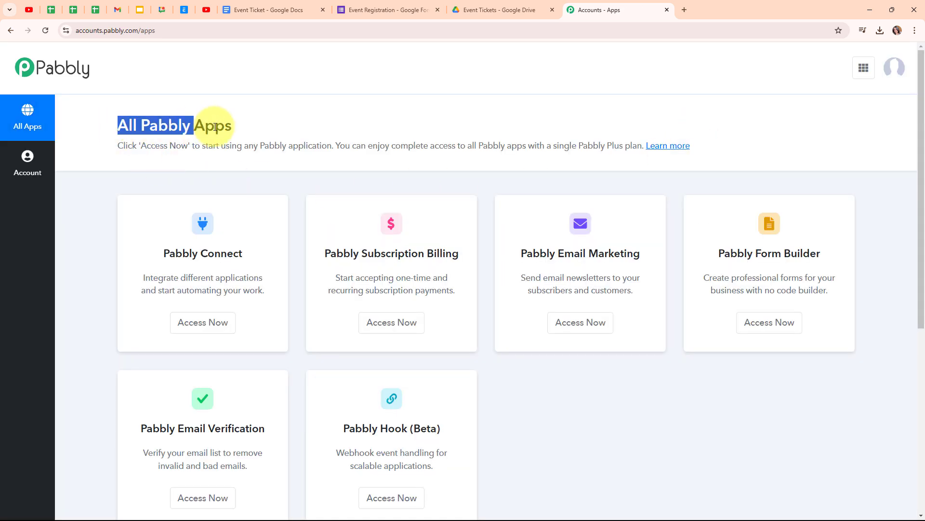
left_click(351, 129)
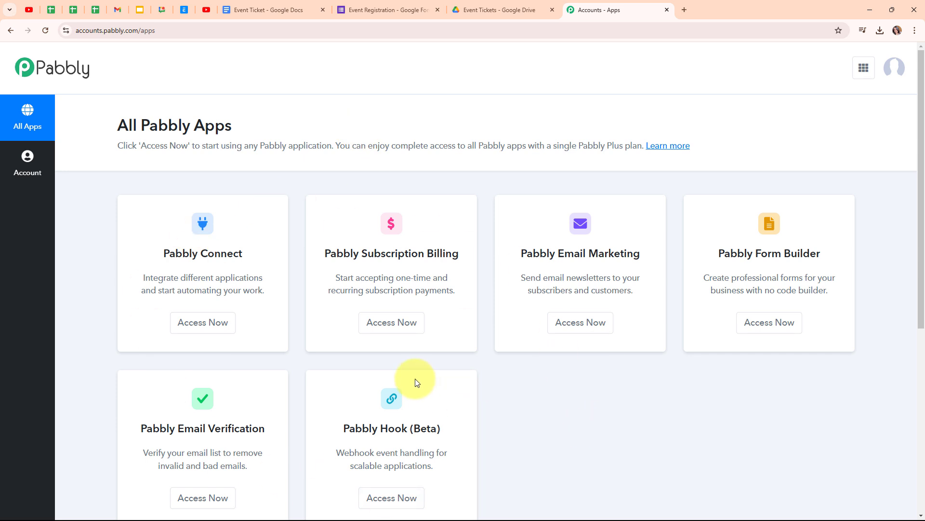
left_click(214, 328)
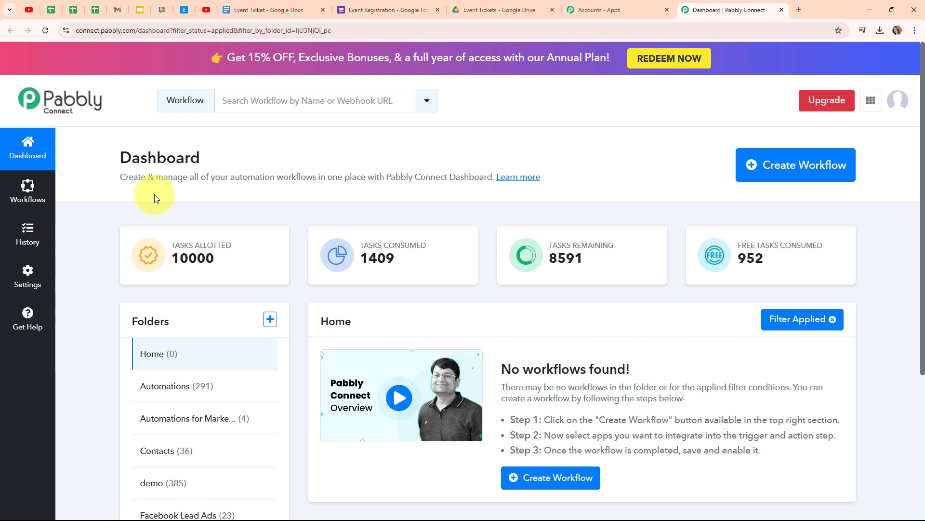
- Create the workflow 'Generate PDF on Google Forms Submission & Send Email Automatically' in the Automations folder
left_click(827, 182)
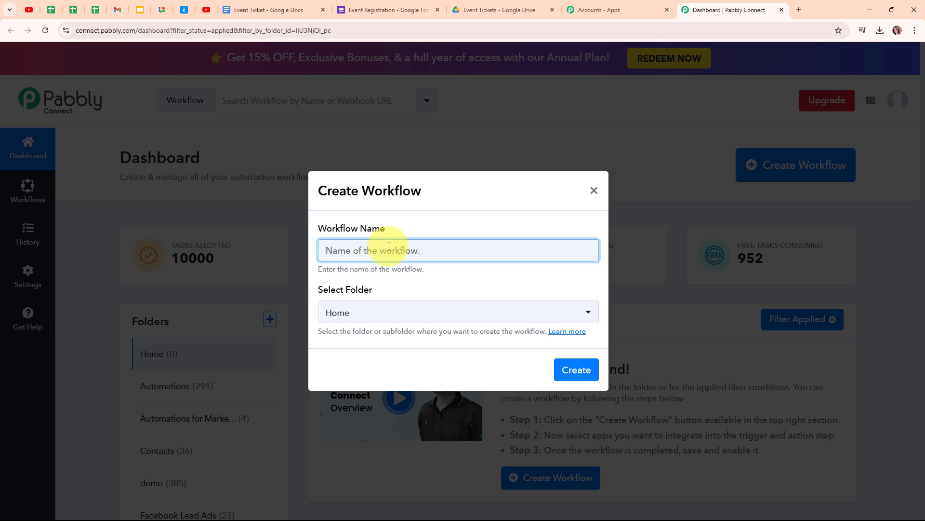
key("ctrl+v")
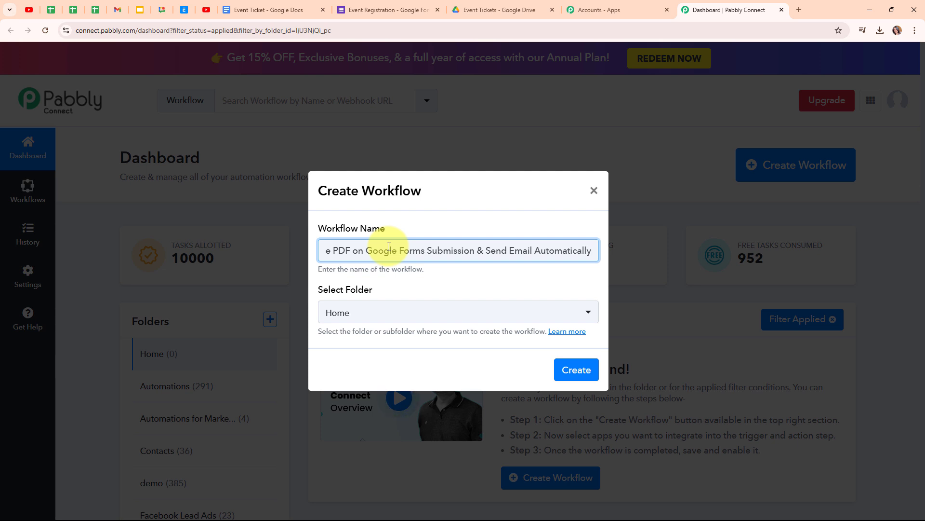
left_click(391, 311)
left_click(391, 143)
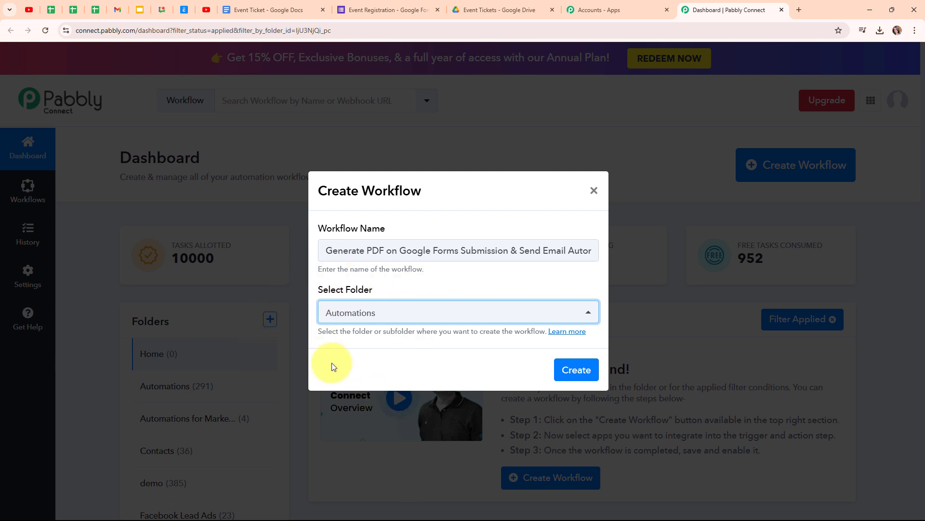
left_click(571, 335)
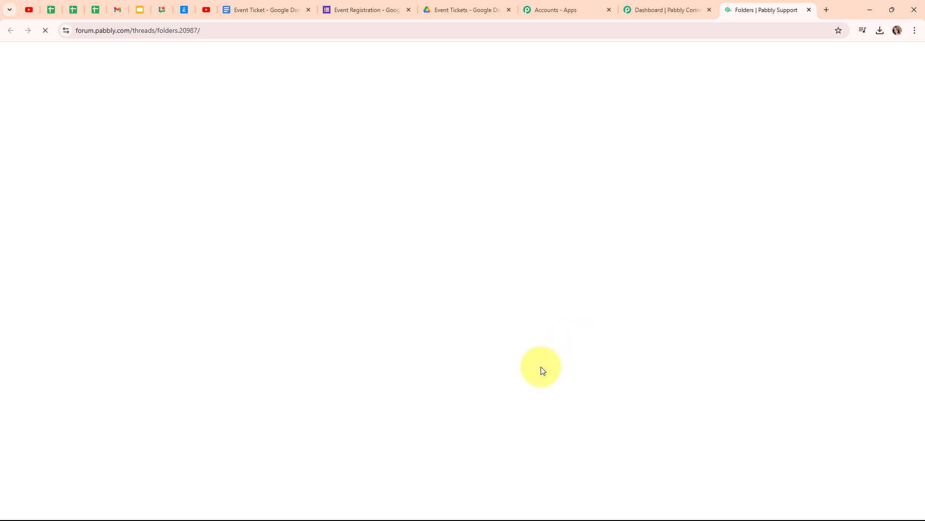
scroll(488, 219, "down", 7)
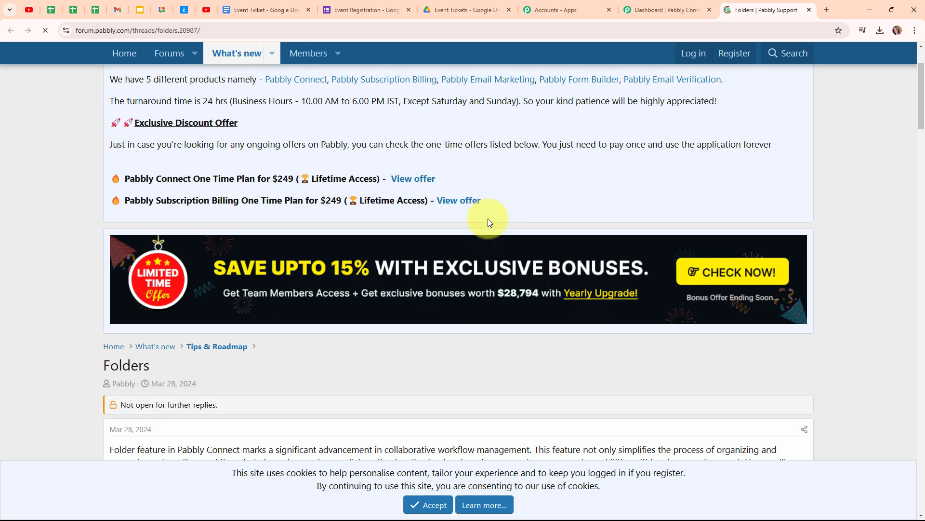
scroll(489, 223, "down", 2)
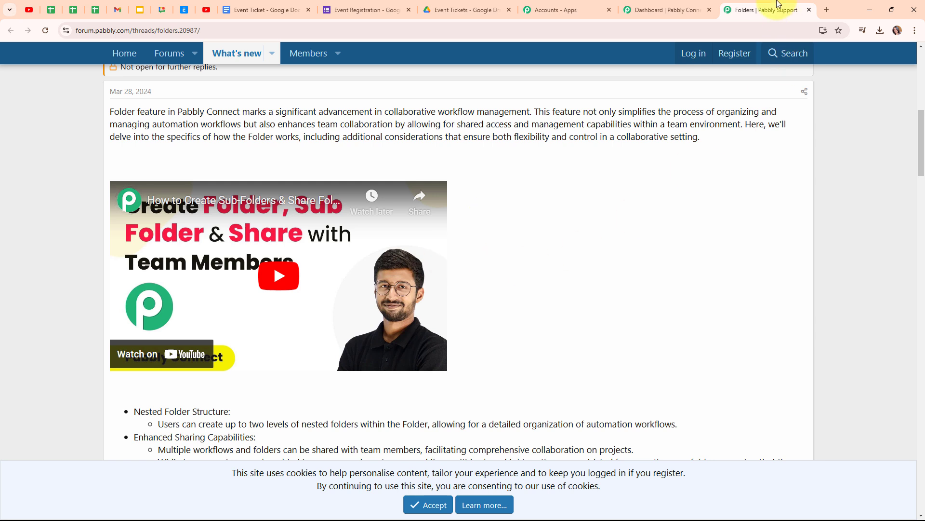
left_click(810, 10)
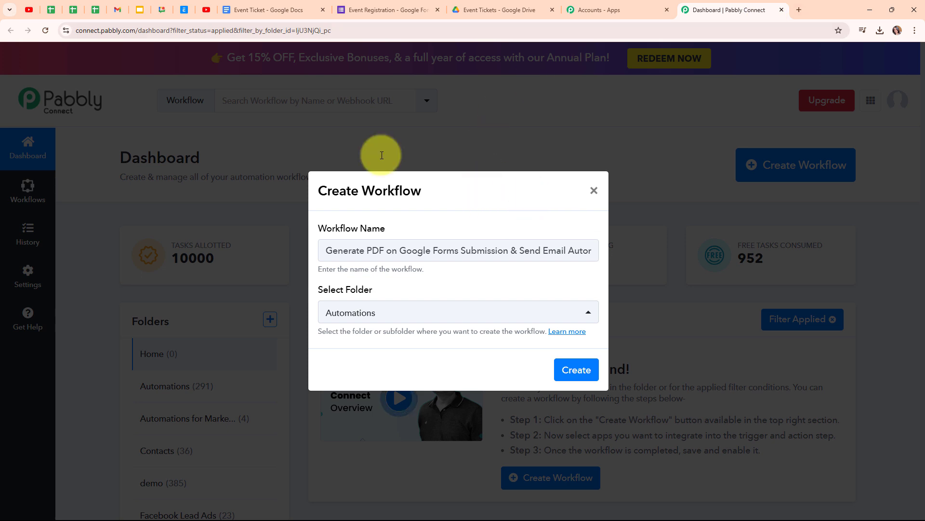
left_click(578, 370)
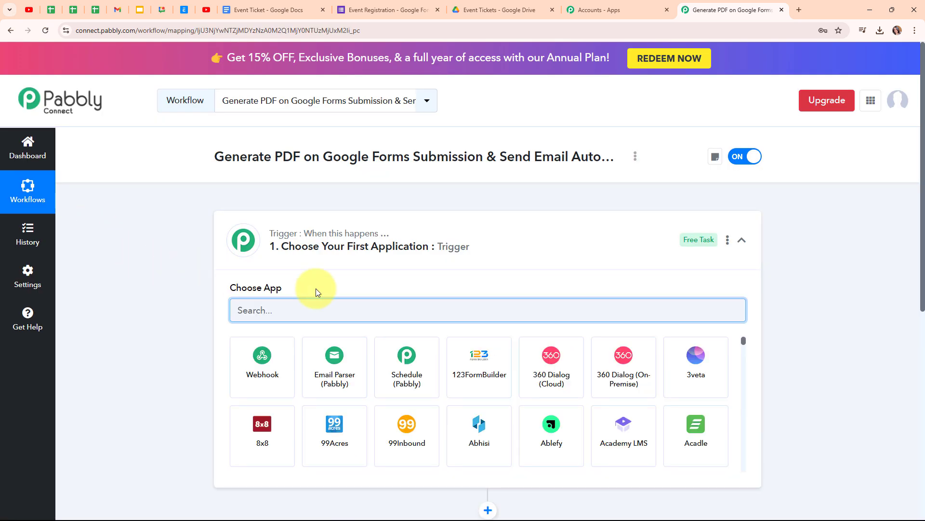
- Search 'Goog' in the trigger app list and choose Google Forms
left_click(747, 240)
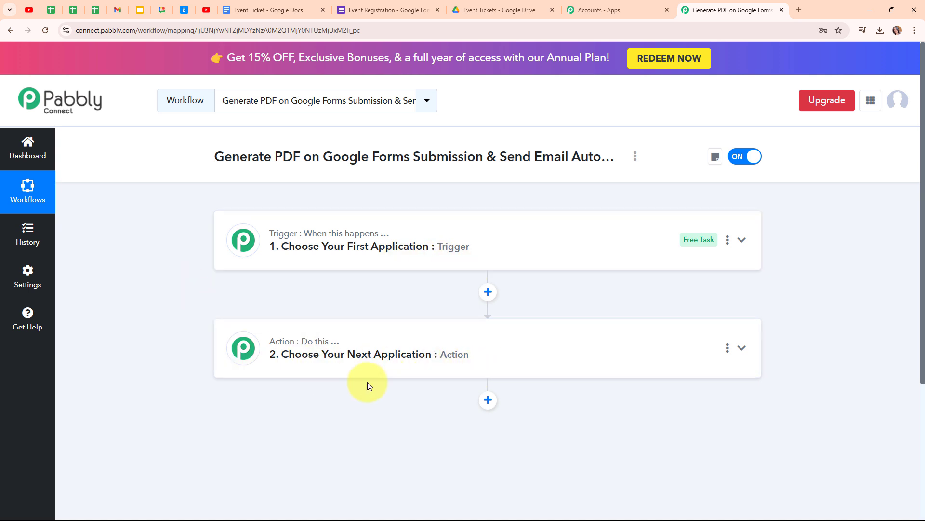
left_click(744, 240)
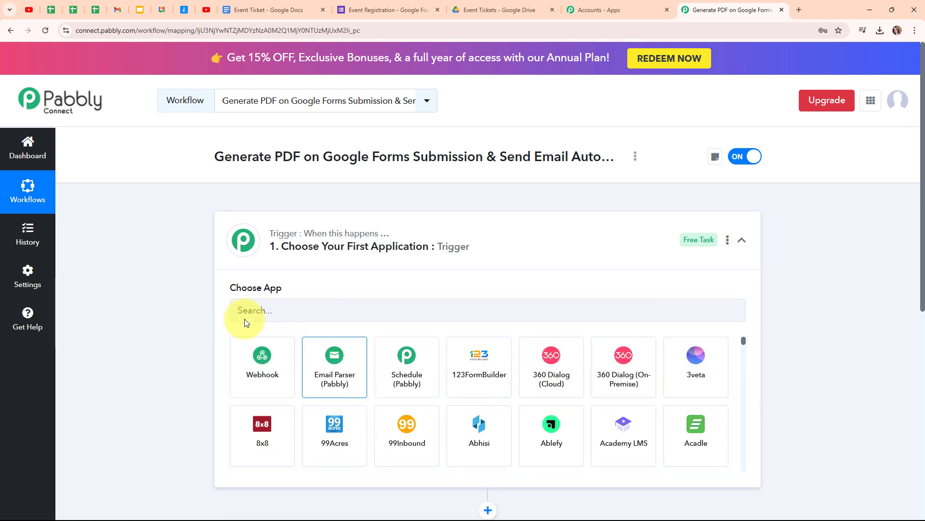
left_click(250, 307)
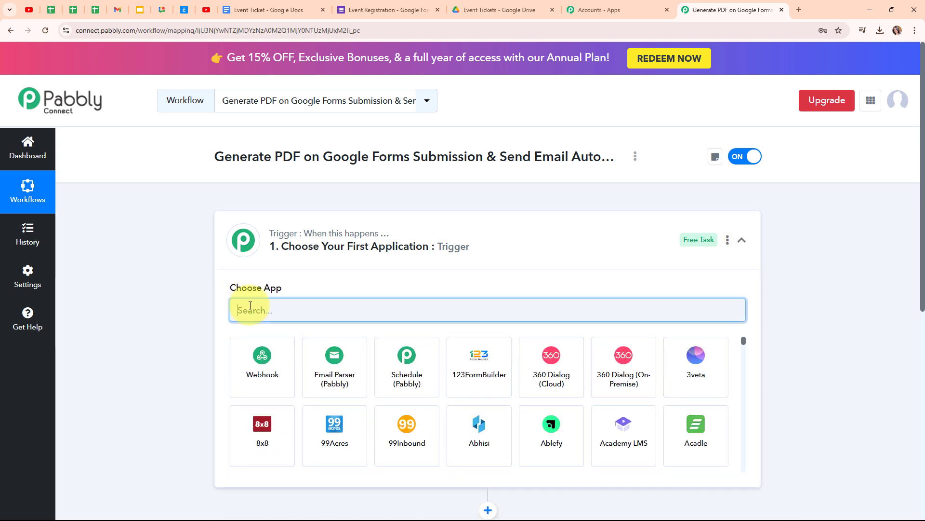
type("Google")
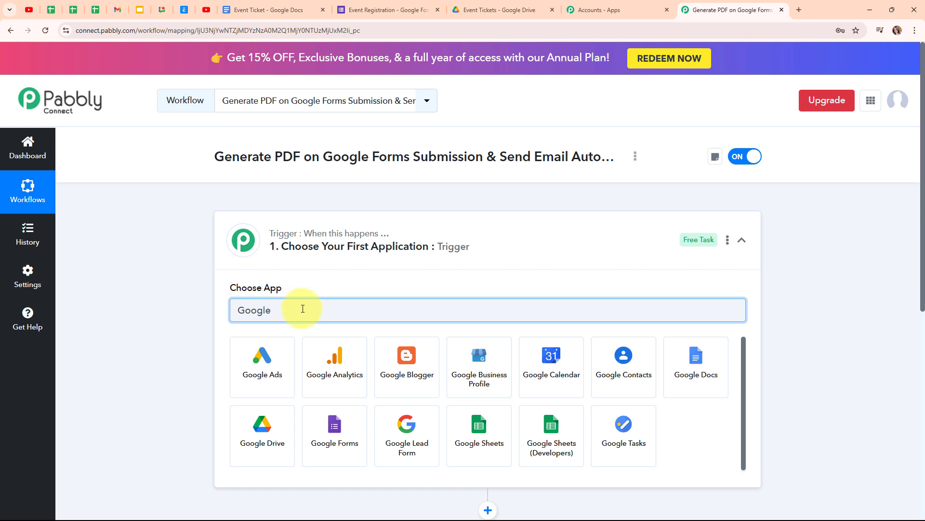
left_click(344, 434)
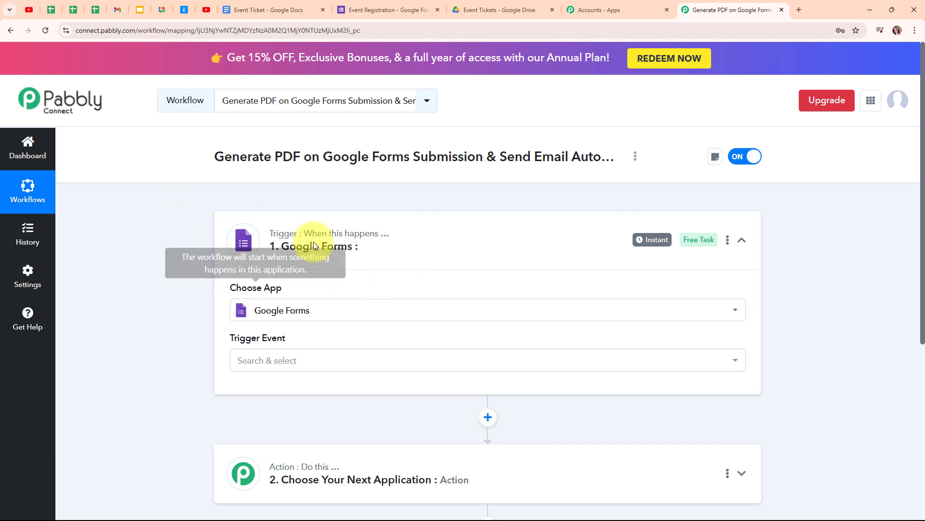
- Set the trigger event to New Response Received and copy the webhook URL to await a response
left_click(325, 369)
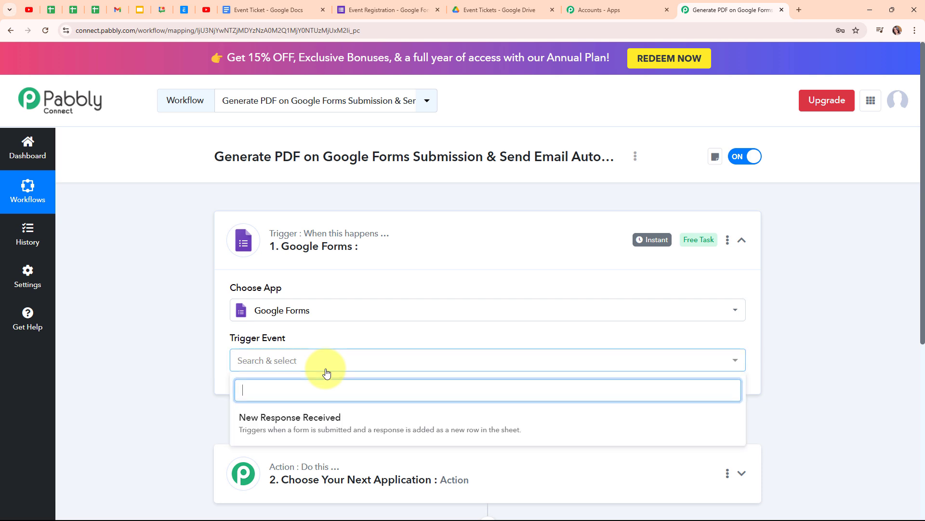
left_click(337, 424)
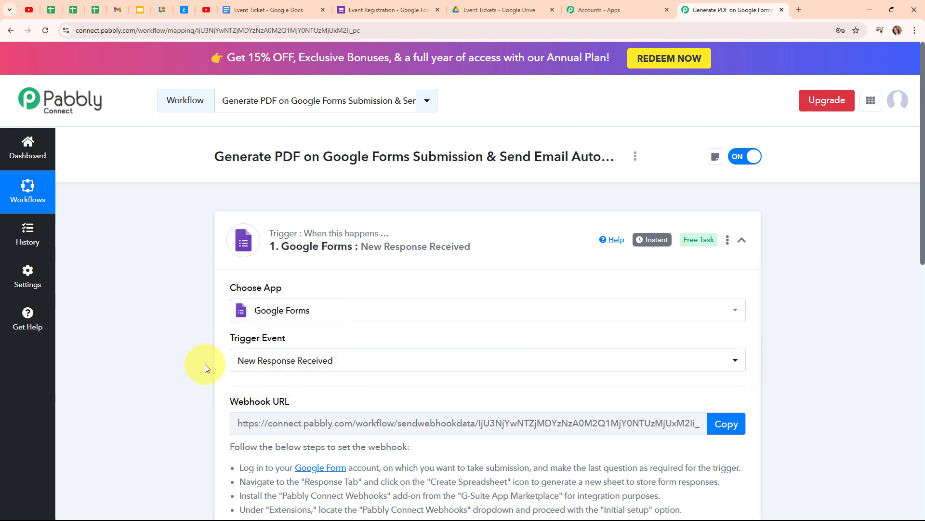
scroll(455, 361, "down", 2)
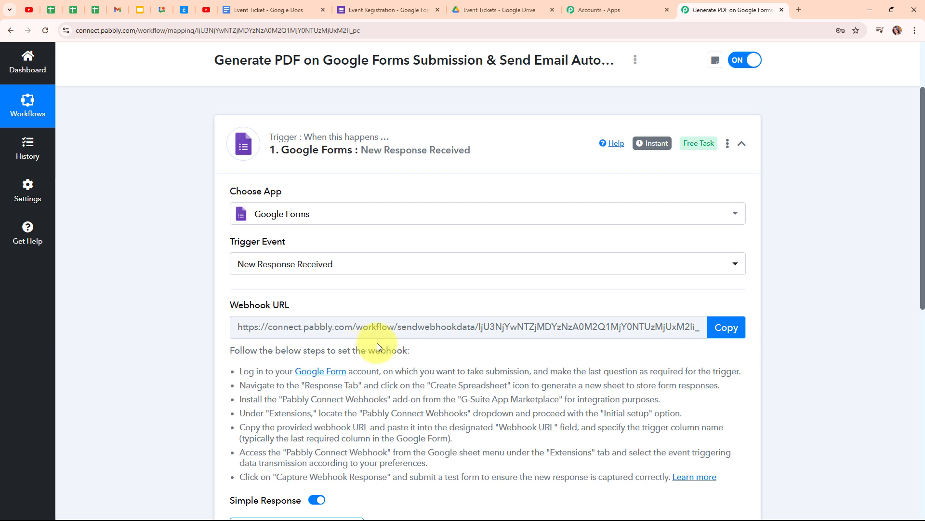
scroll(472, 333, "down", 2)
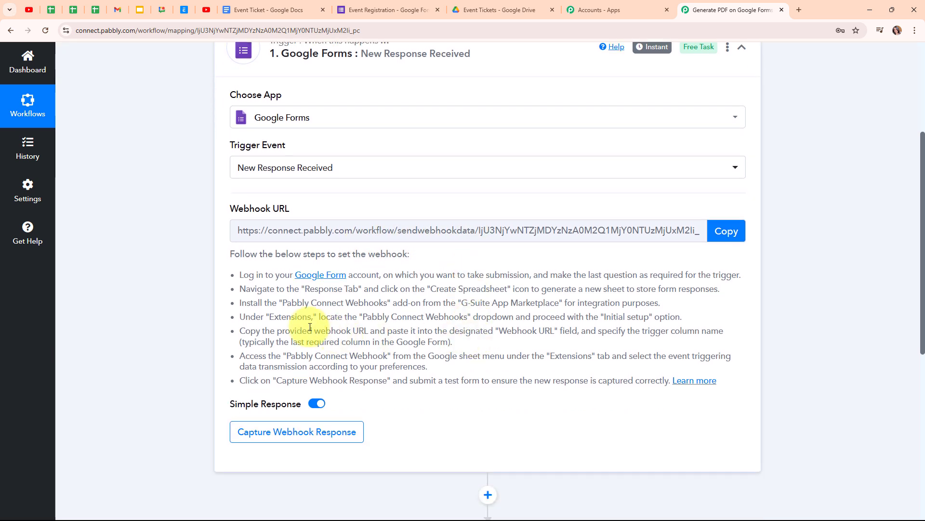
left_click_drag(236, 273, 337, 414)
left_click(648, 431)
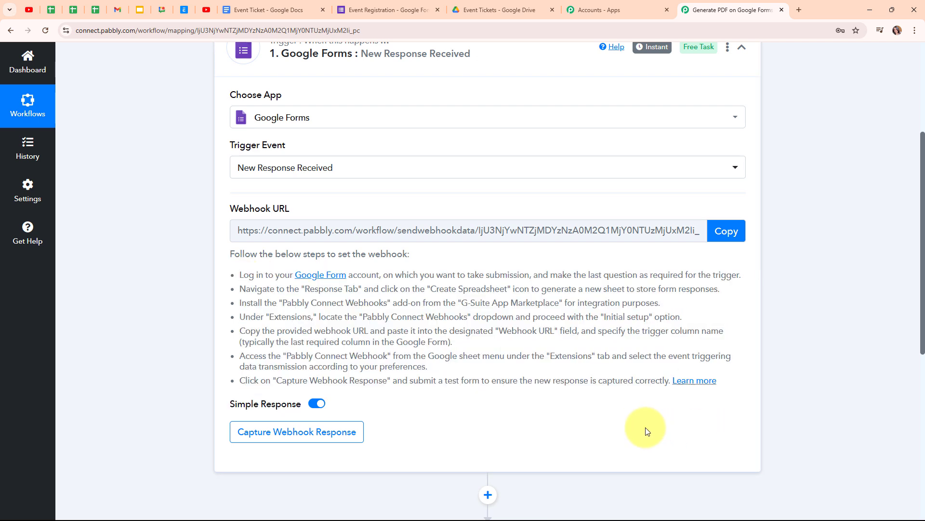
left_click(730, 234)
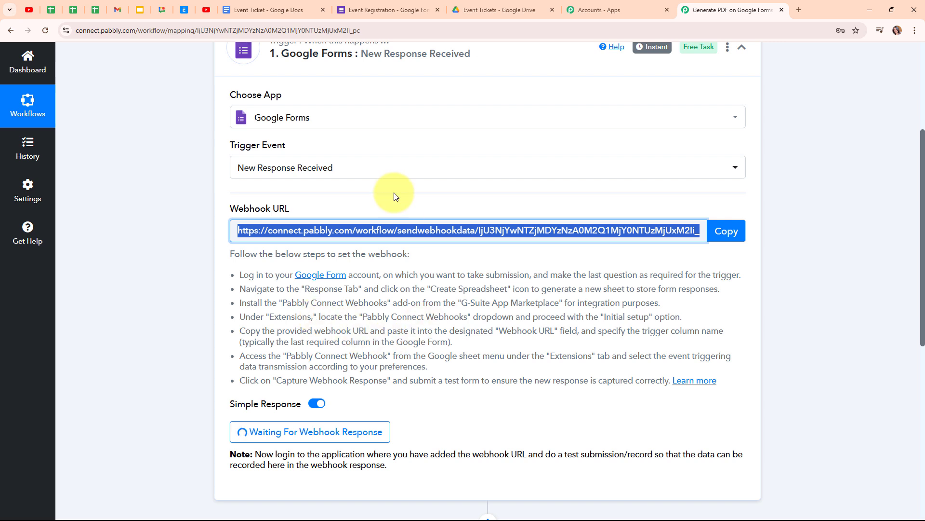
left_click(367, 10)
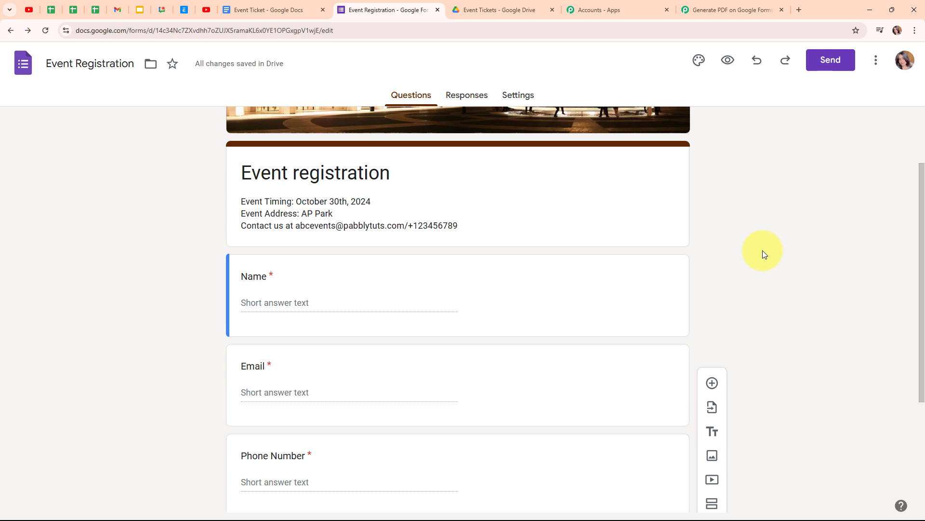
- Scroll through the Event Registration questions and view its Responses page, showing 0 responses
scroll(762, 250, "down", 3)
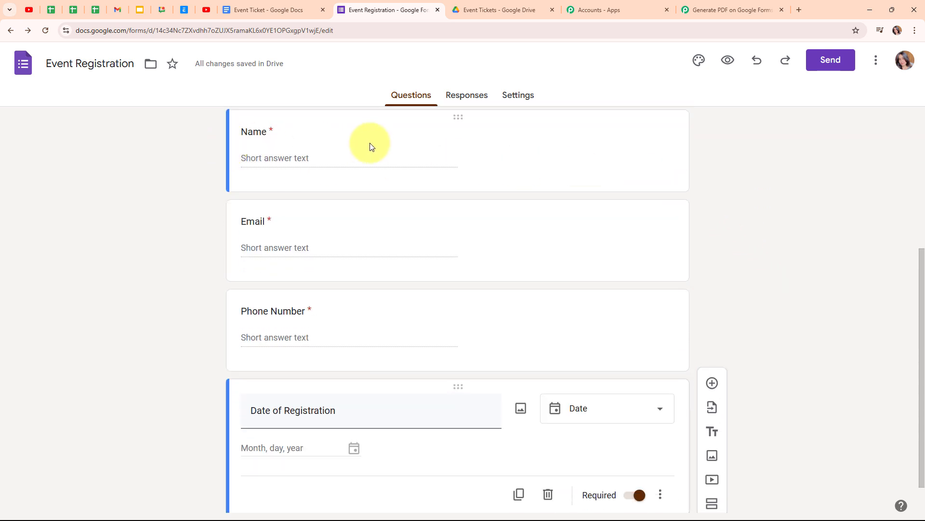
scroll(762, 327, "down", 1)
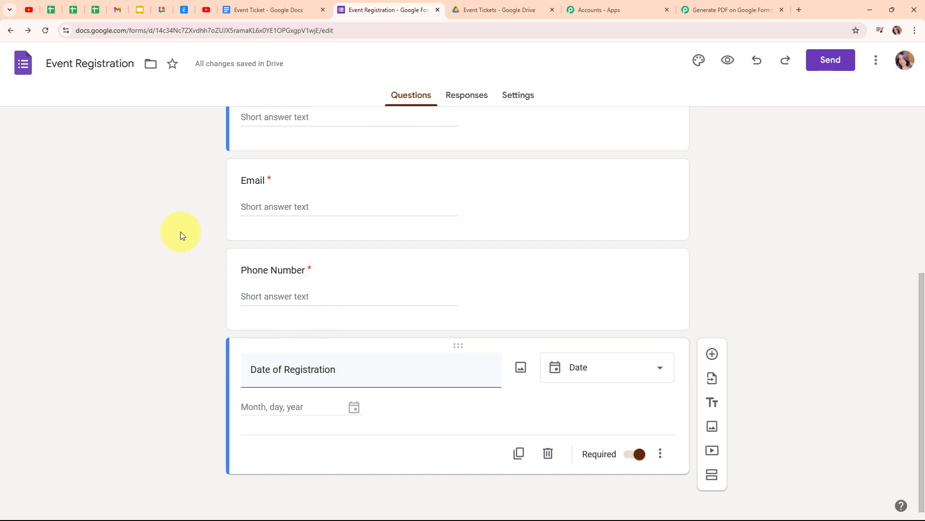
left_click(471, 99)
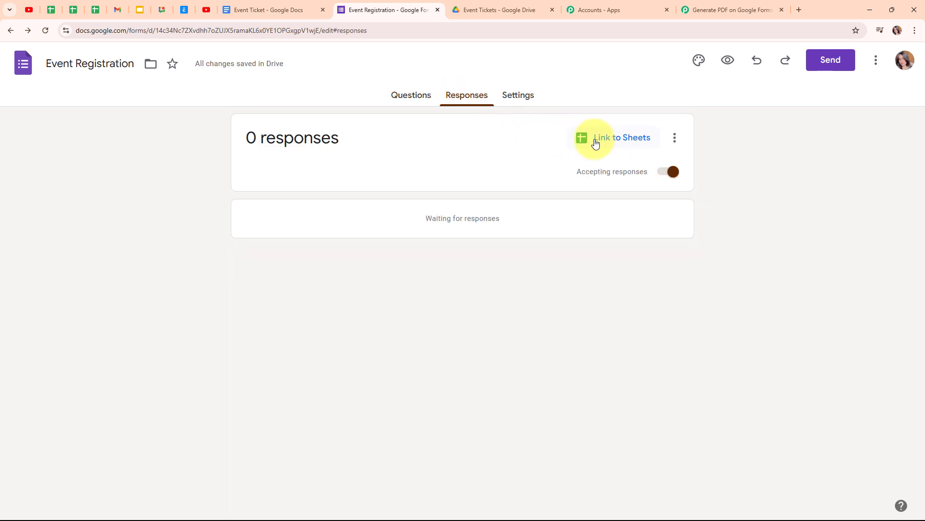
- Link the form responses to a new 'Event Registration (Responses)' spreadsheet
left_click(621, 144)
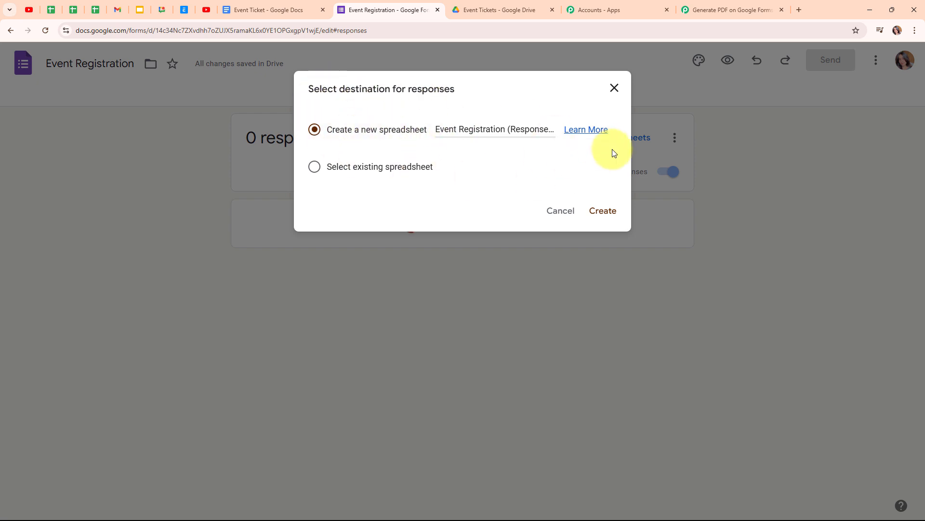
left_click(603, 213)
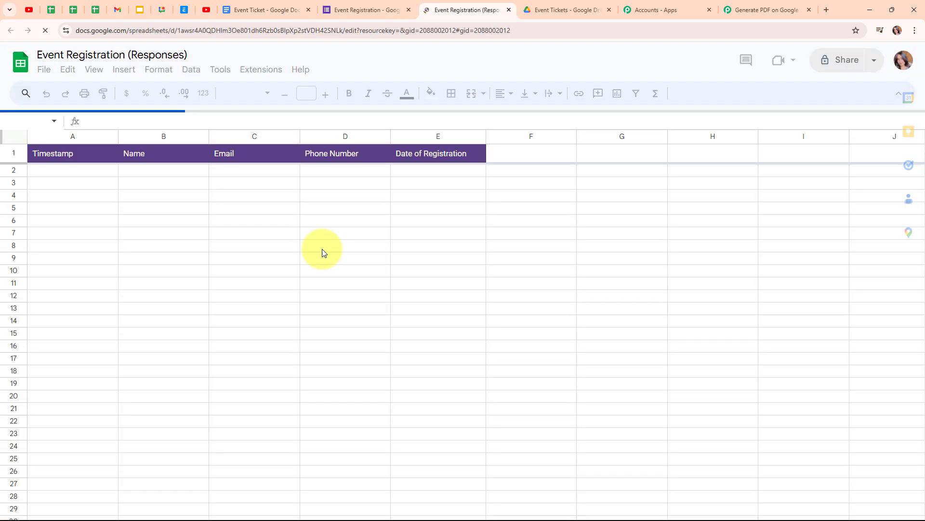
- Zoom the responses sheet to 125% and select cell A2
left_click(129, 94)
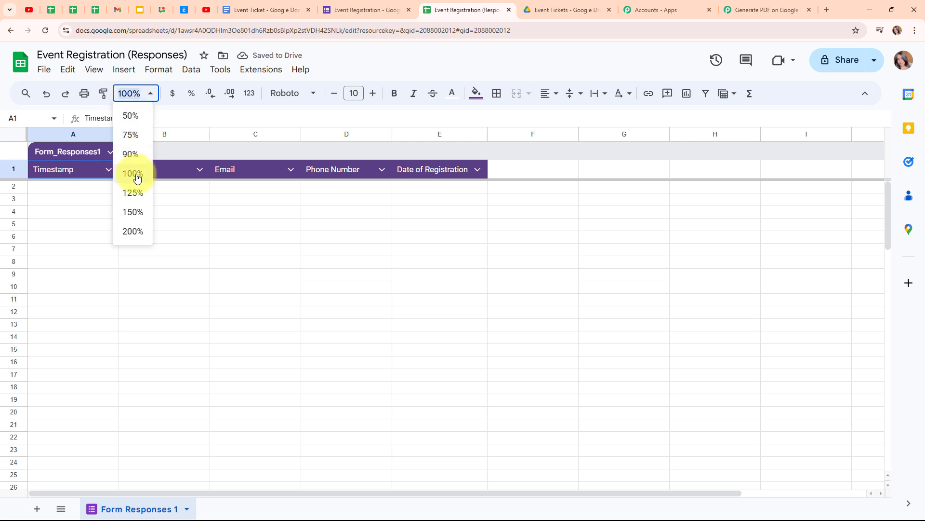
left_click(134, 193)
left_click(128, 206)
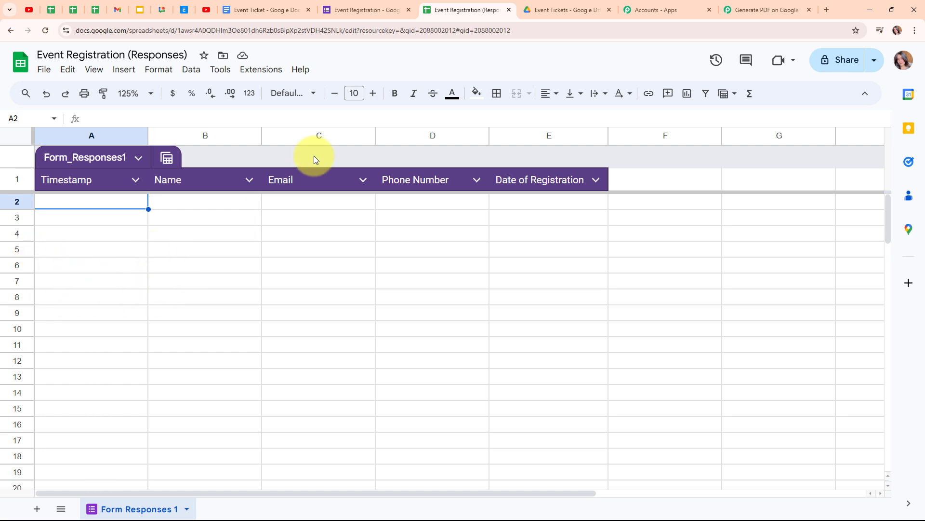
- Preview the Event registration form and fill in a test name, email and phone number
left_click(367, 9)
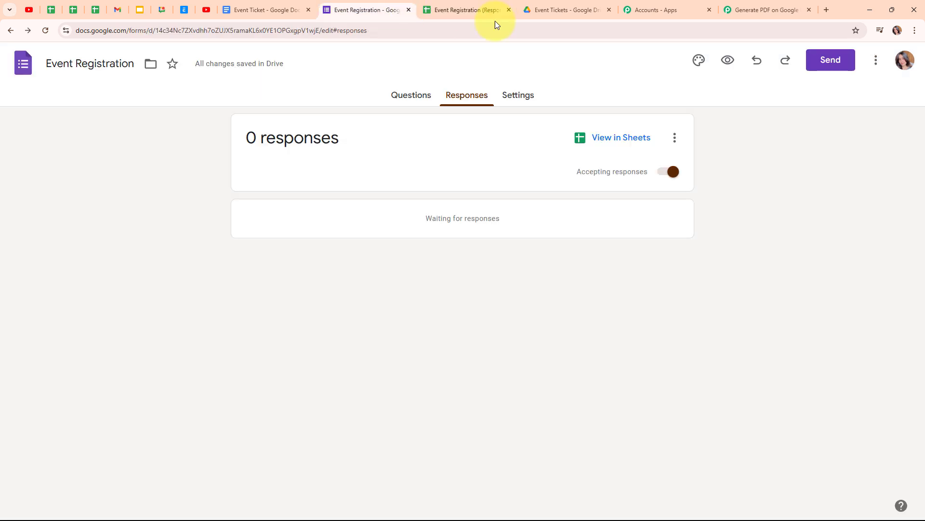
left_click(729, 61)
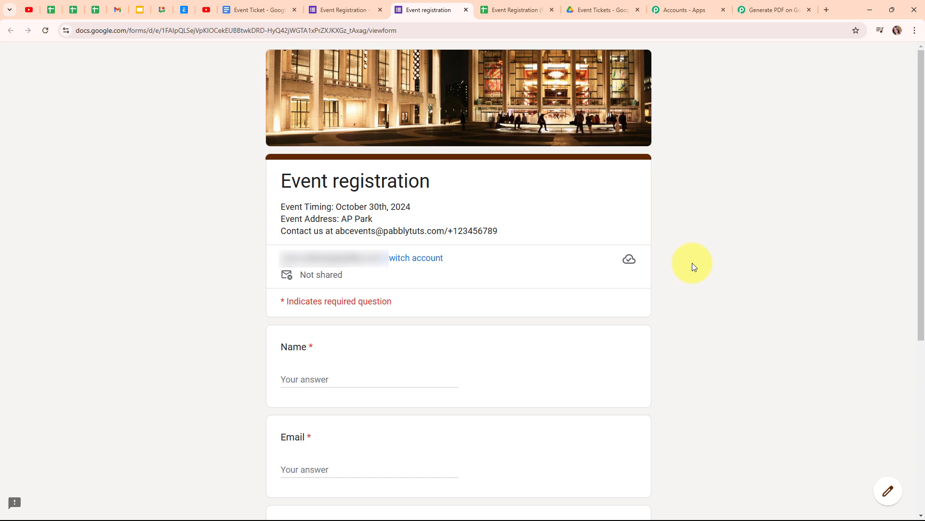
scroll(686, 265, "down", 5)
left_click(337, 140)
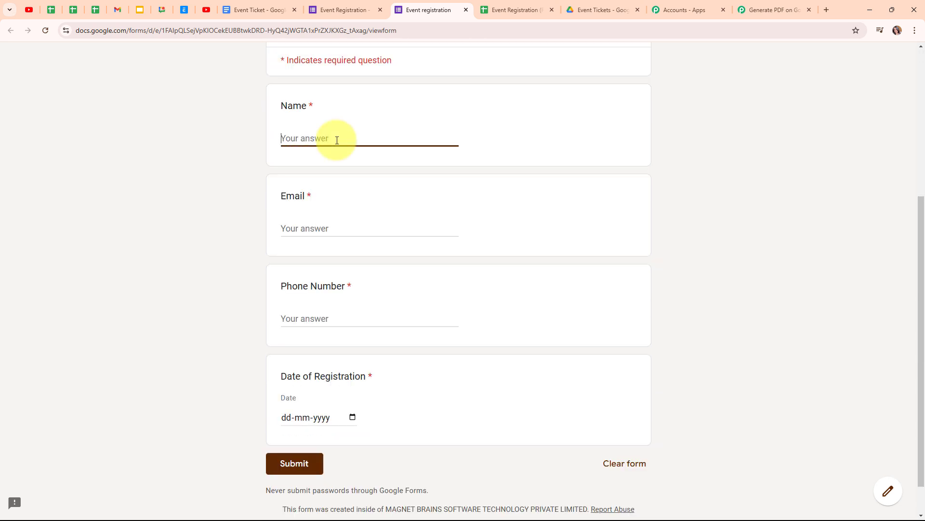
type("Dummy User")
left_click(337, 230)
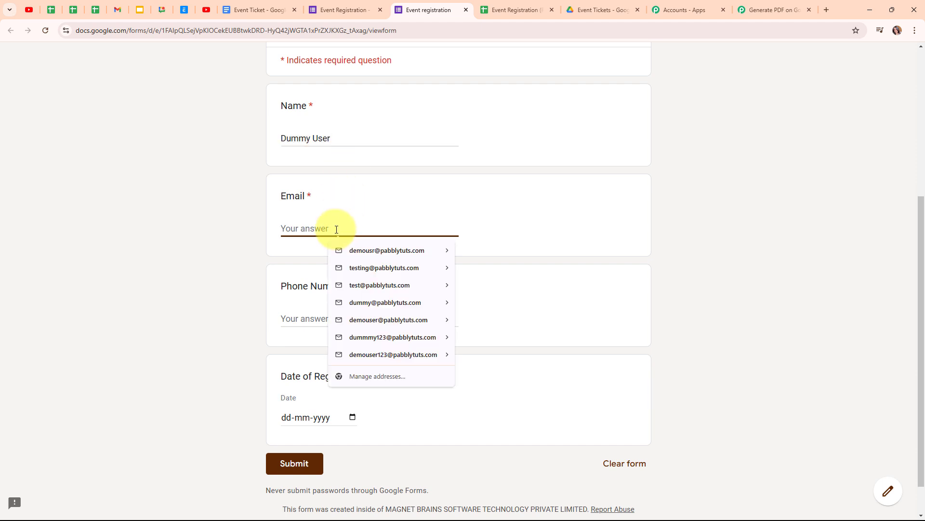
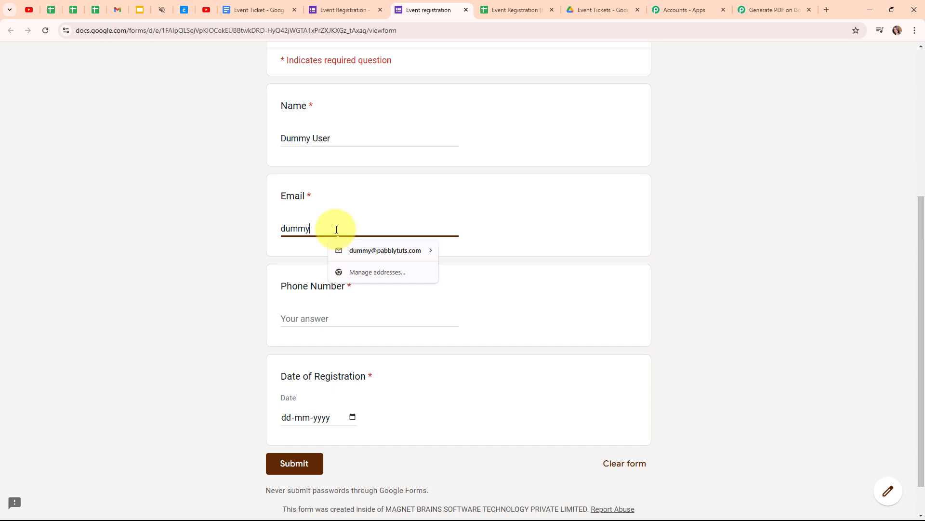
left_click(297, 320)
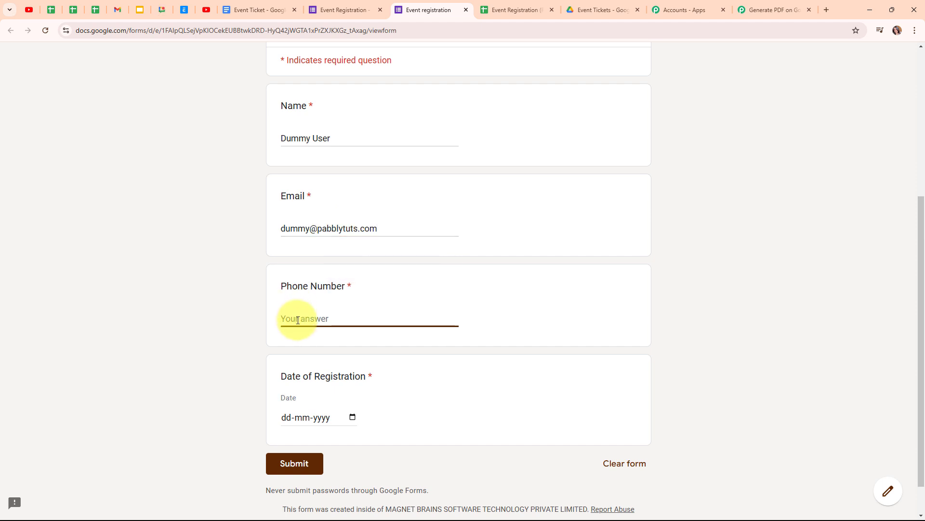
type("7777777777")
- Pick 21 October 2024 as the registration date and submit the form
left_click(316, 423)
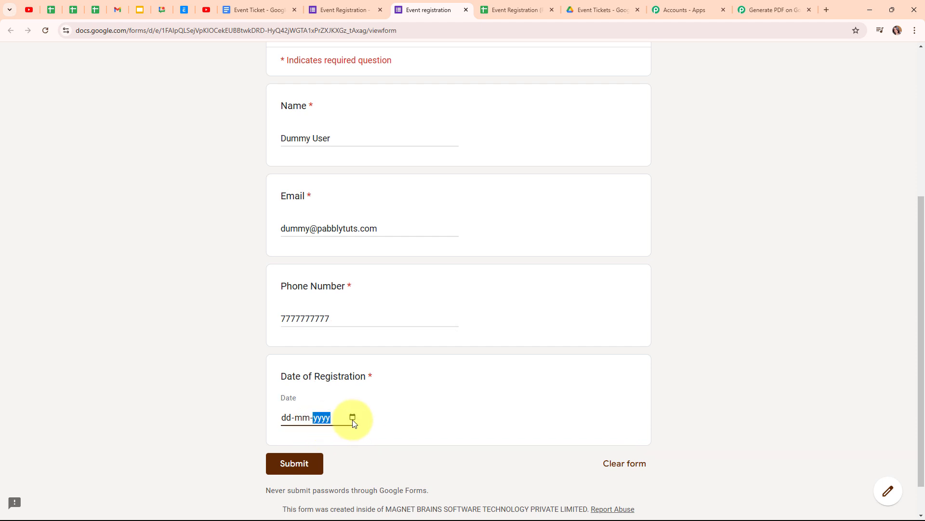
left_click(352, 417)
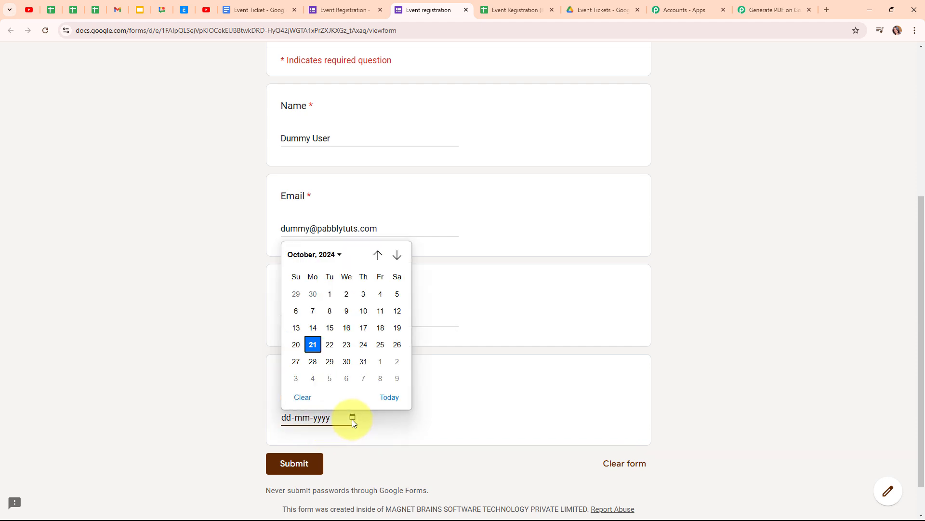
left_click(312, 345)
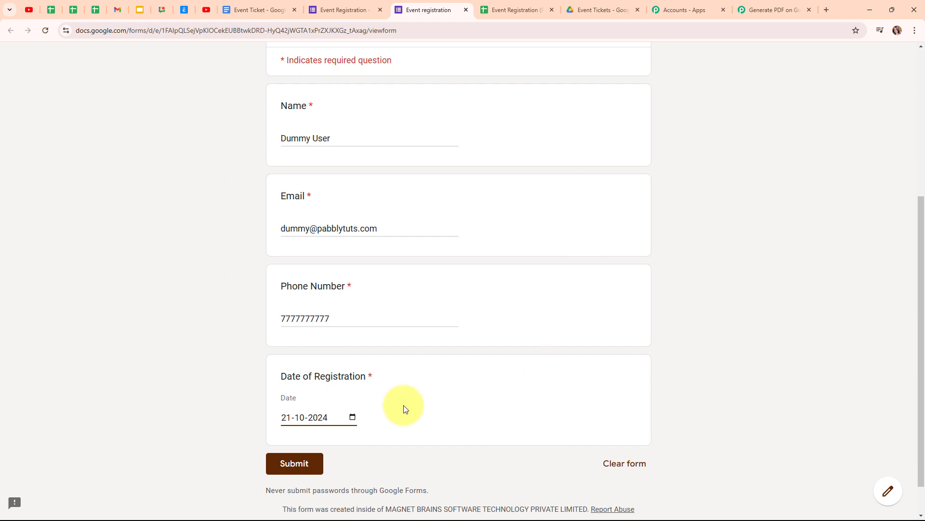
left_click(300, 464)
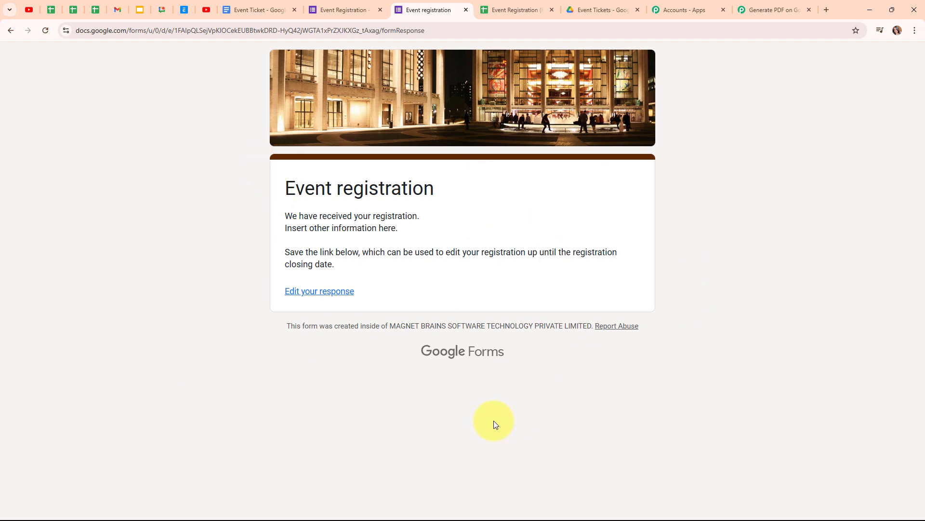
- View the new test row in Form Responses 1, timestamped 10/21/2024 13:17:44
left_click(502, 4)
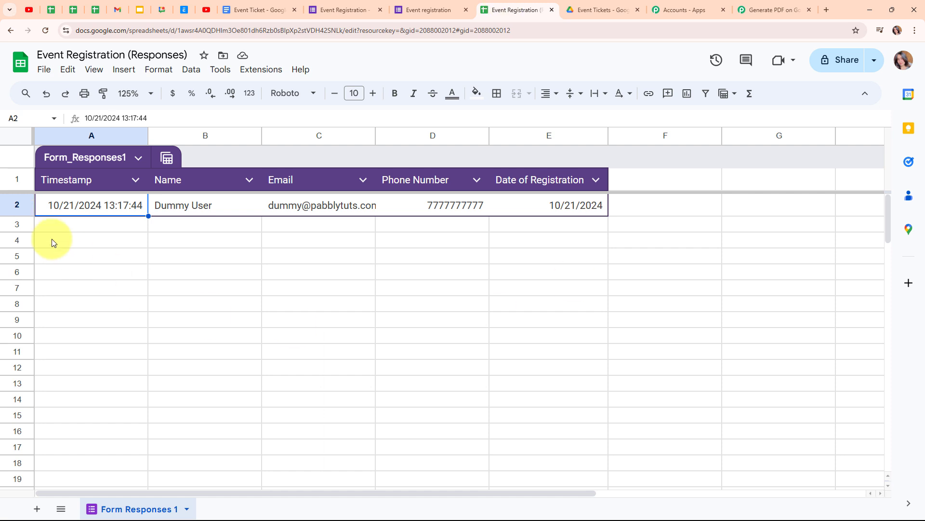
left_click(82, 224)
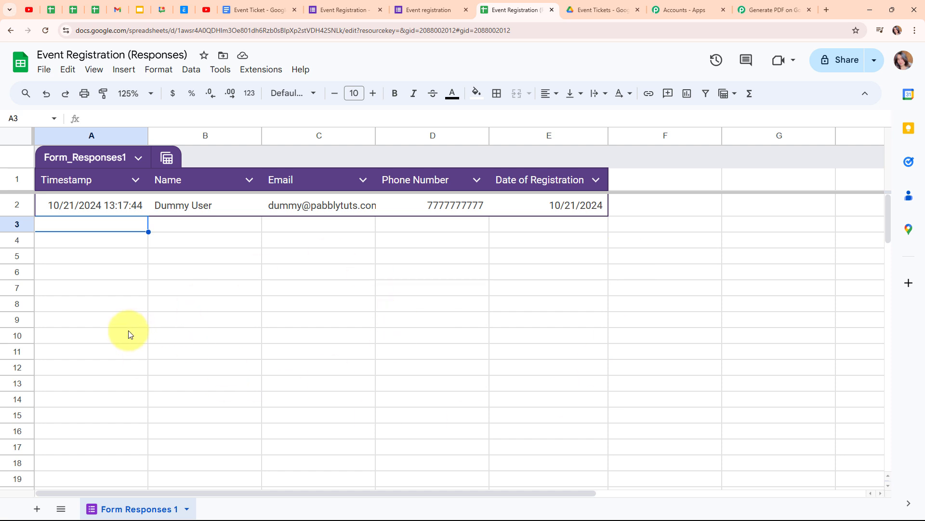
- Search the Workspace Marketplace for Pabbly Connect Webhooks, confirm it's installed, then close the Marketplace
left_click(253, 70)
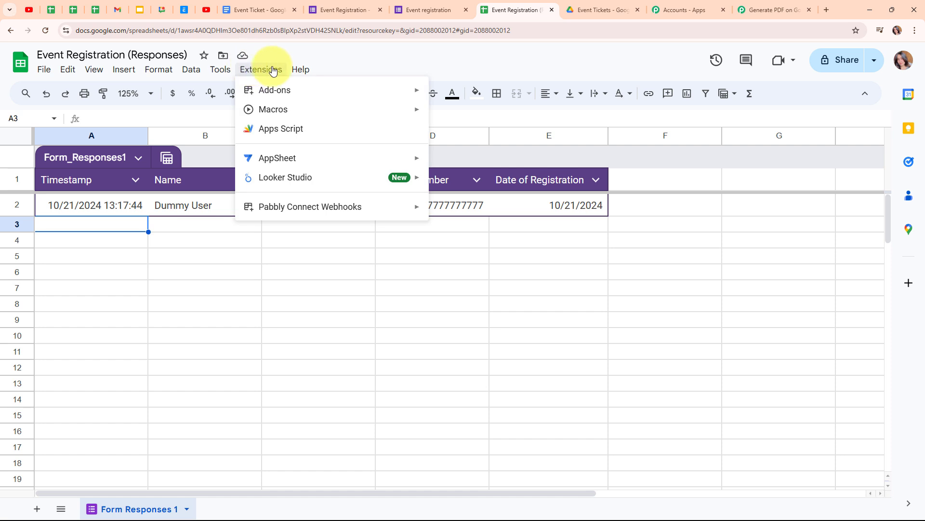
mouse_move(284, 94)
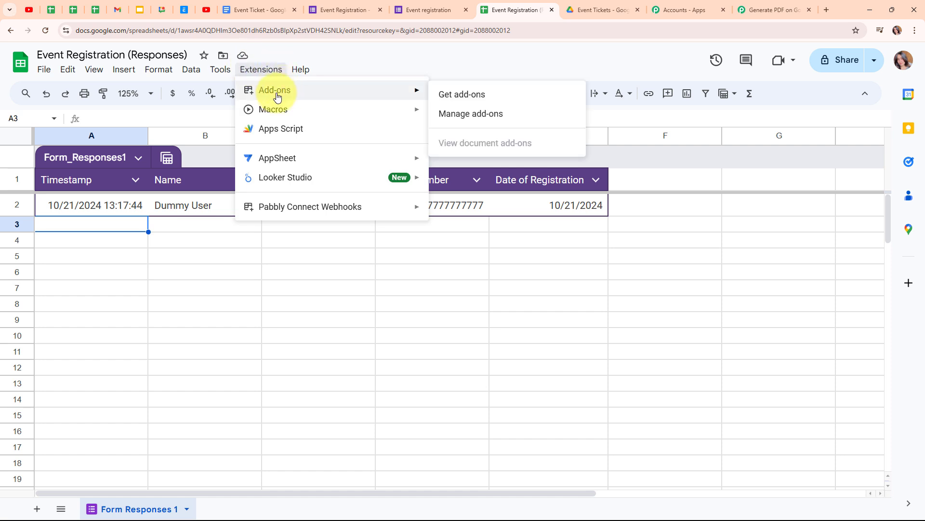
left_click(488, 95)
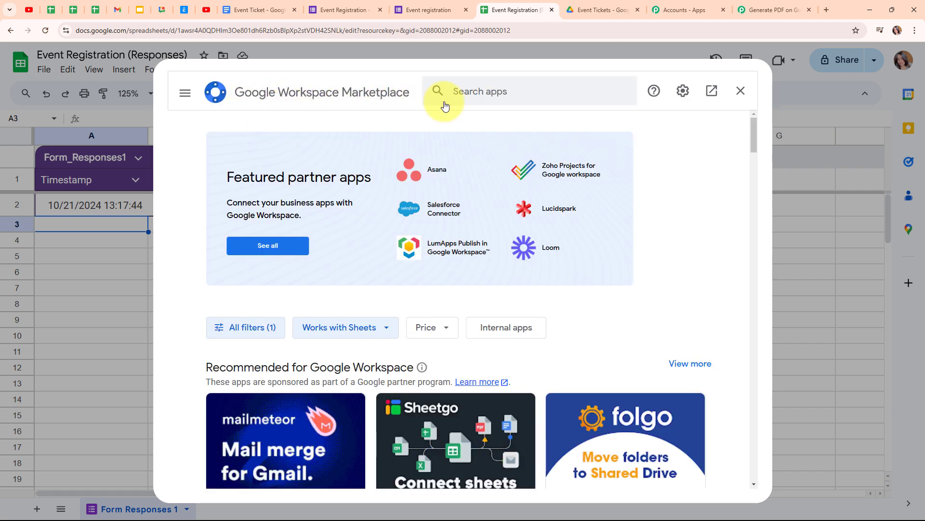
left_click(516, 92)
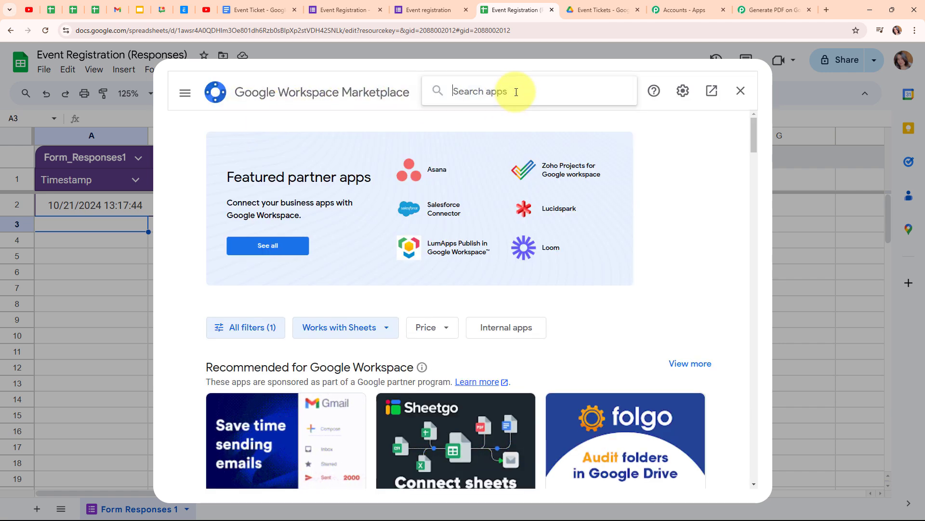
type("Pabbly")
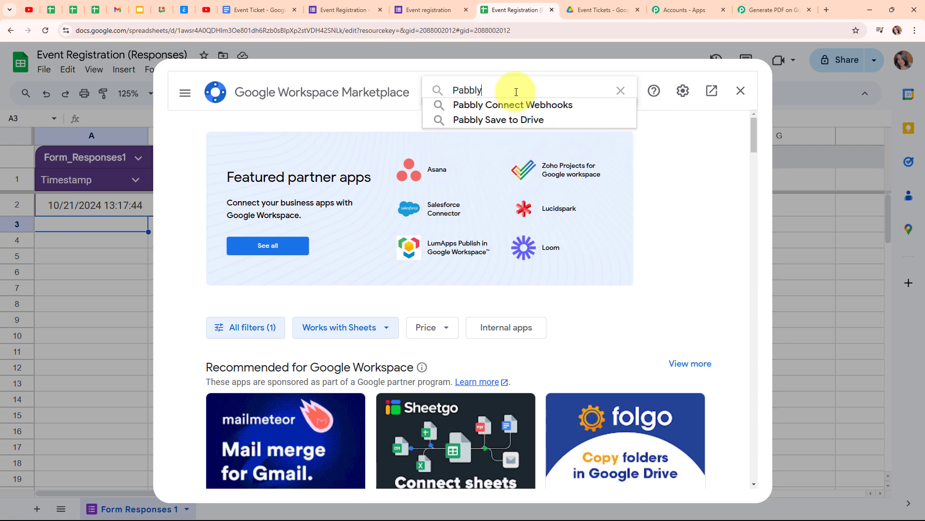
left_click(536, 106)
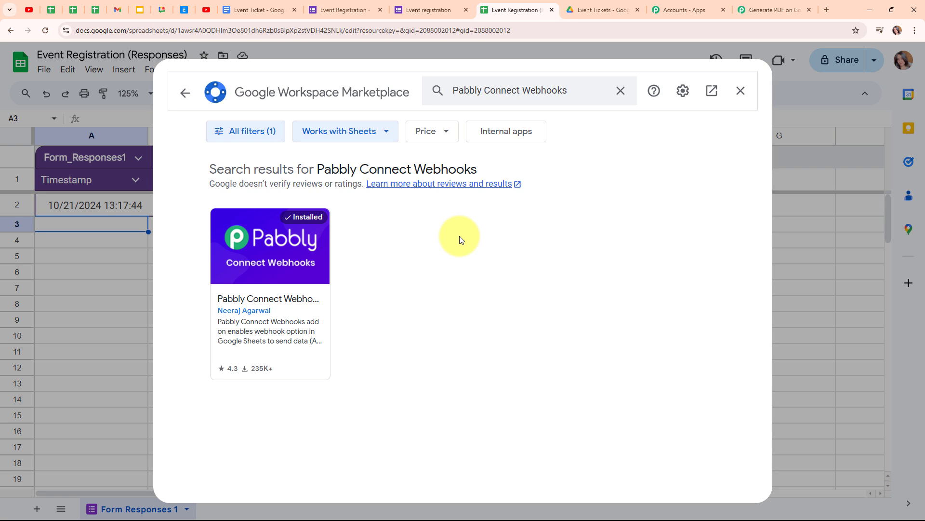
left_click(262, 275)
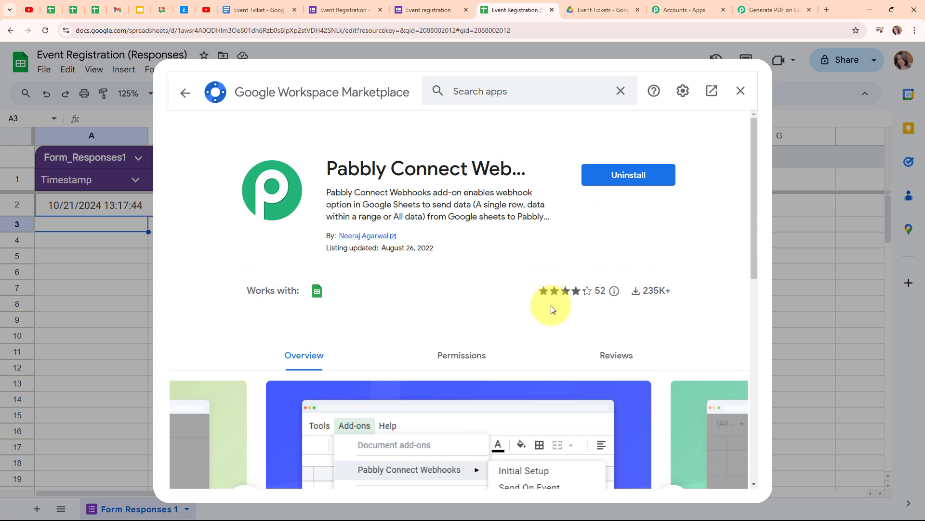
left_click(184, 93)
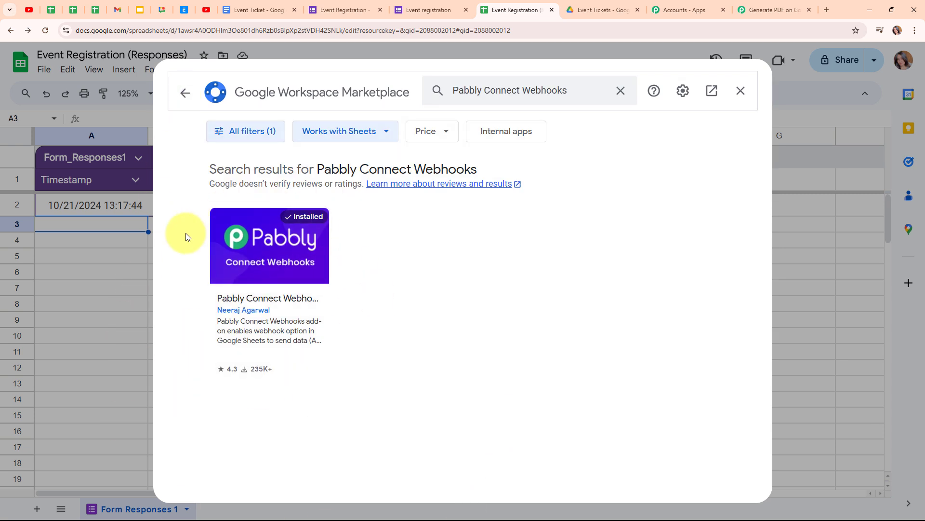
left_click(739, 92)
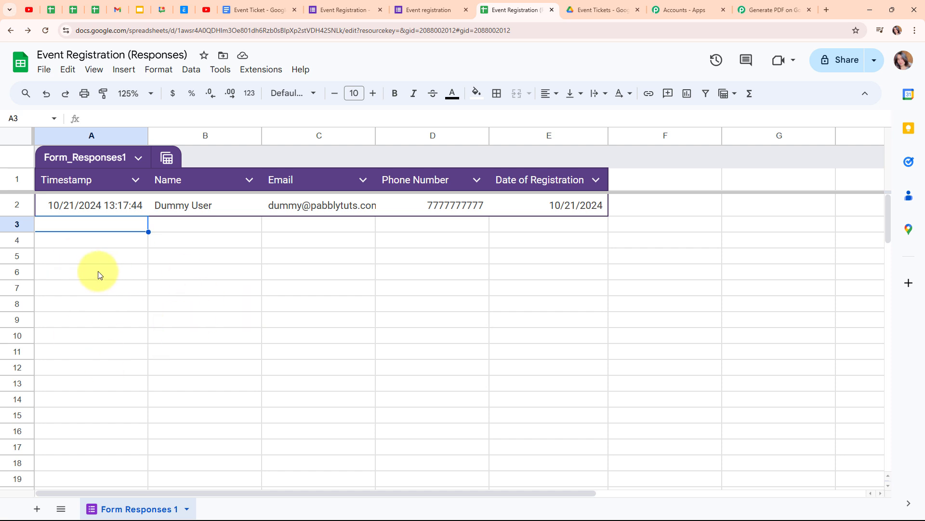
- Configure Pabbly Connect Webhooks with the pasted workflow URL and trigger column E, then send test data
left_click(256, 70)
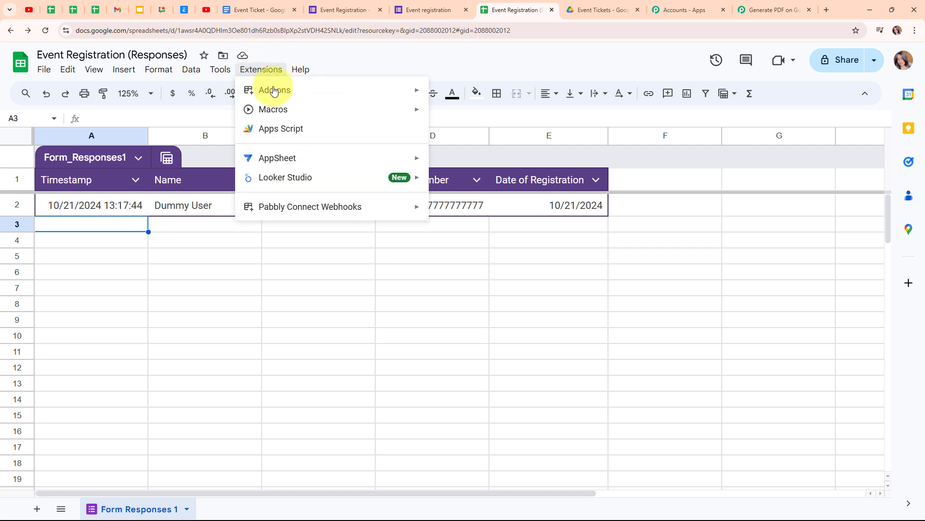
mouse_move(294, 208)
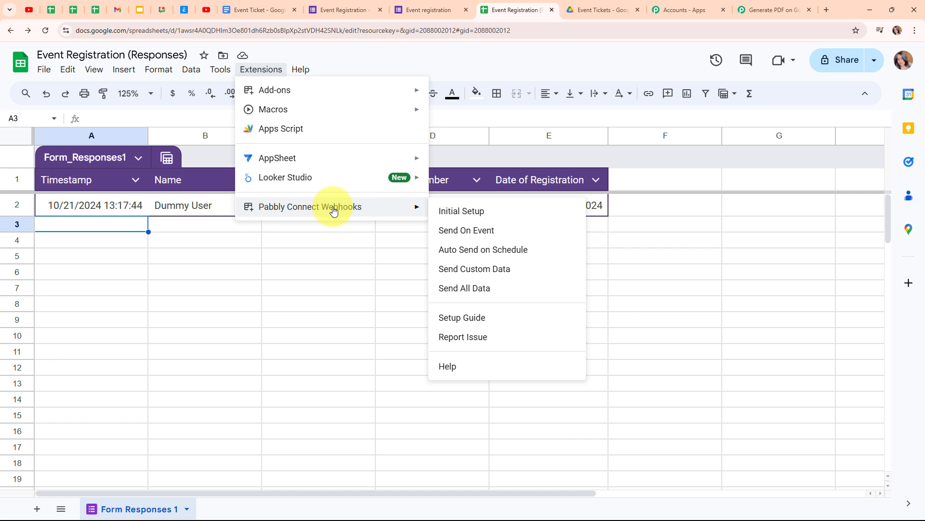
left_click(481, 218)
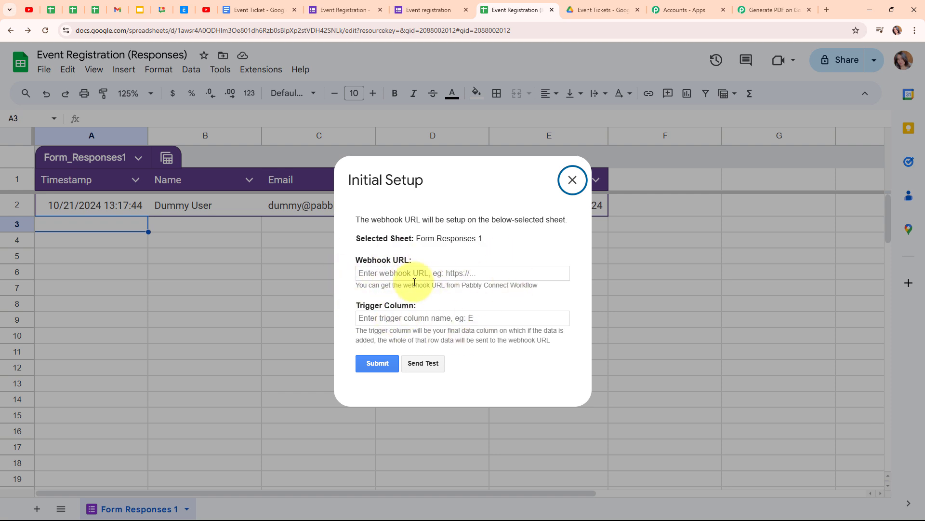
left_click(391, 274)
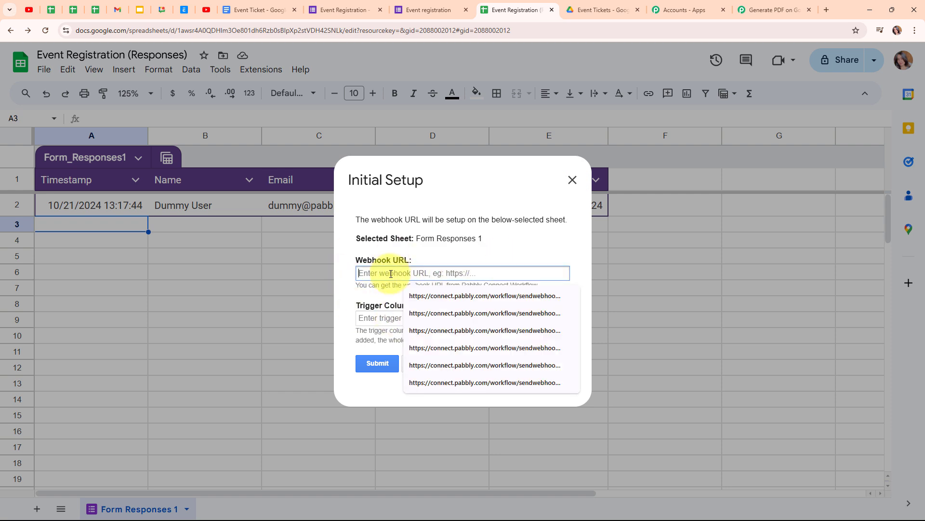
key("ctrl+v")
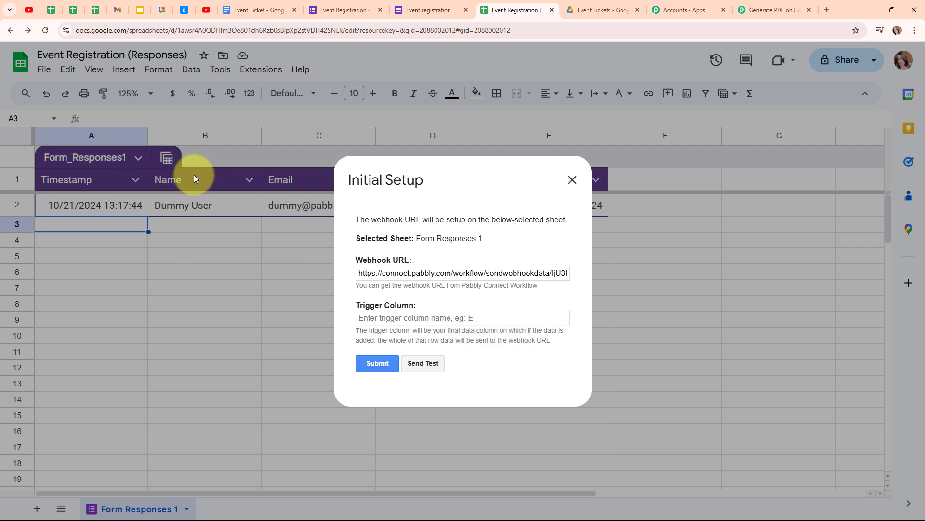
left_click(415, 321)
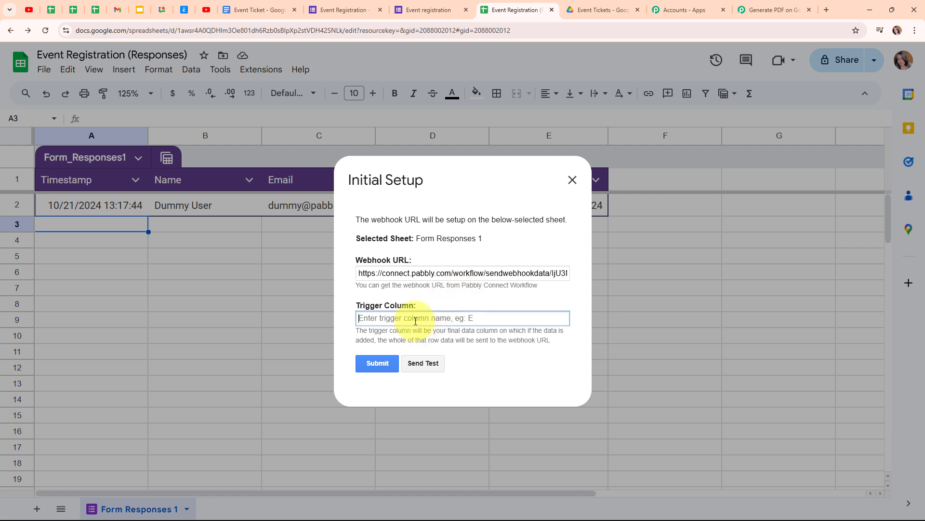
type("E")
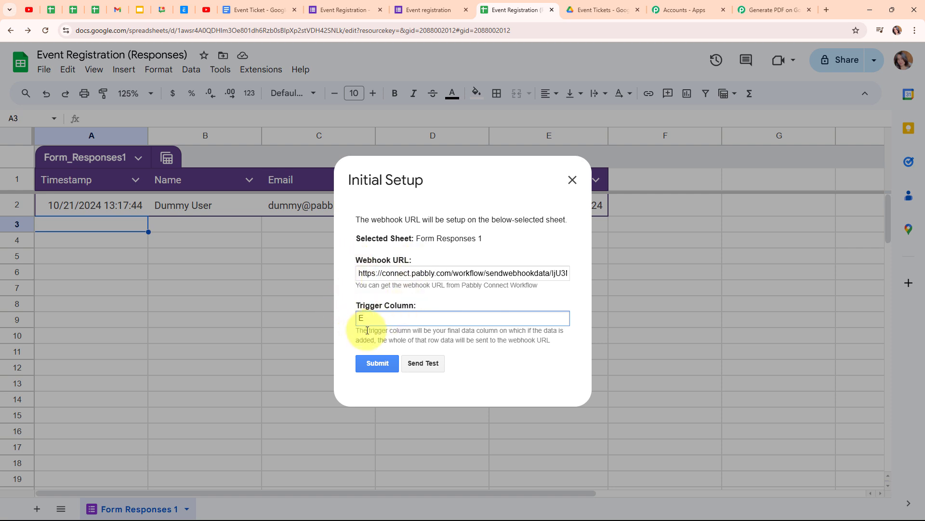
left_click(379, 367)
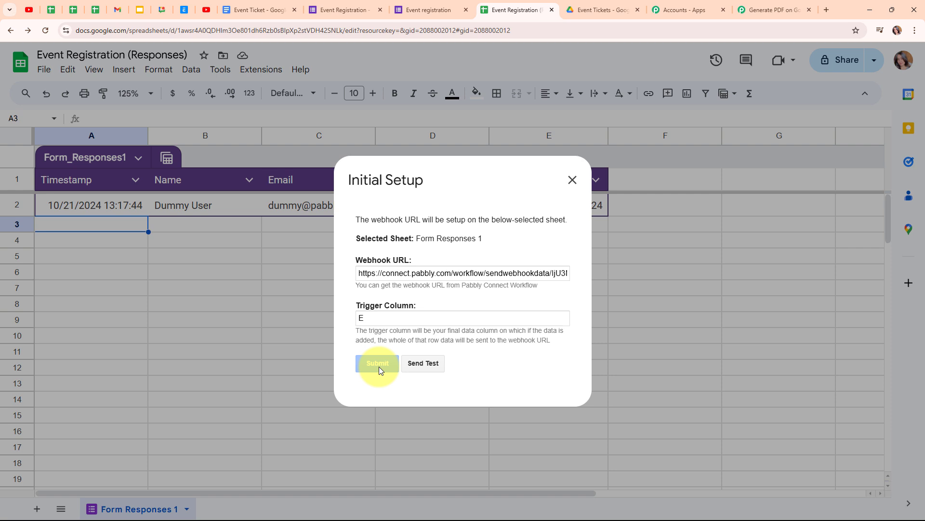
scroll(480, 342, "down", 1)
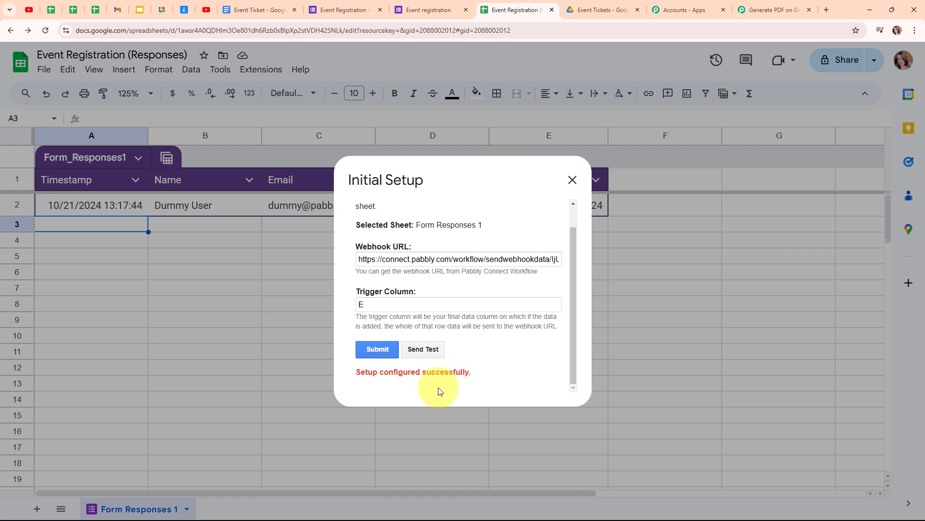
left_click(432, 351)
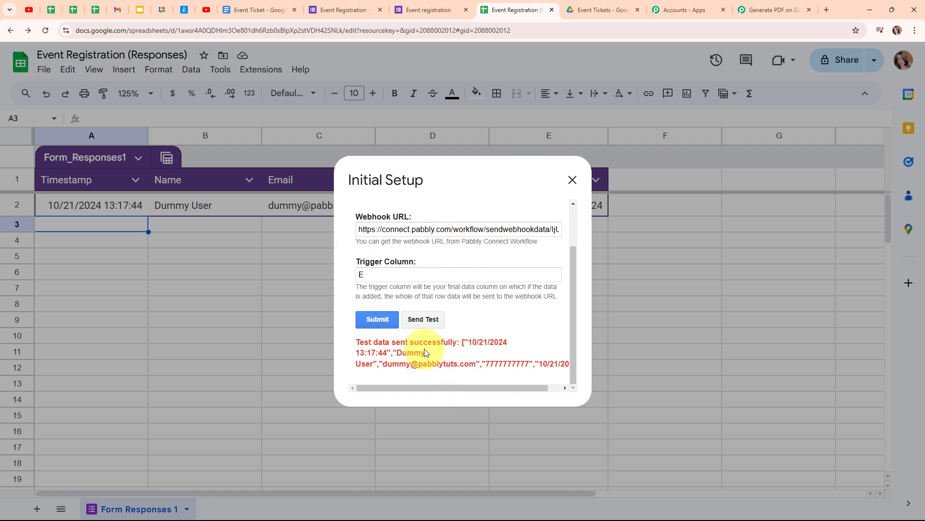
- Review the captured TriggerColumn, Timestamp and SpreadsheetName values in the Pabbly trigger
left_click(573, 182)
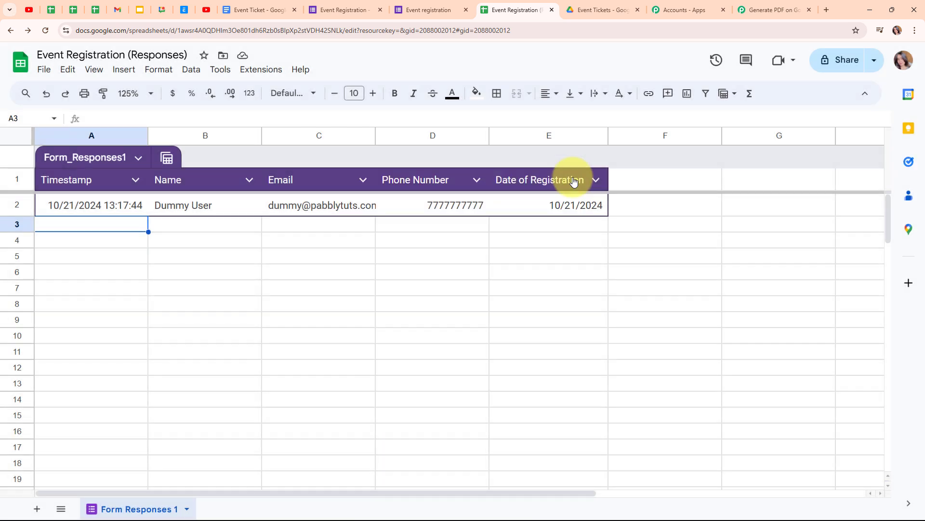
left_click(760, 9)
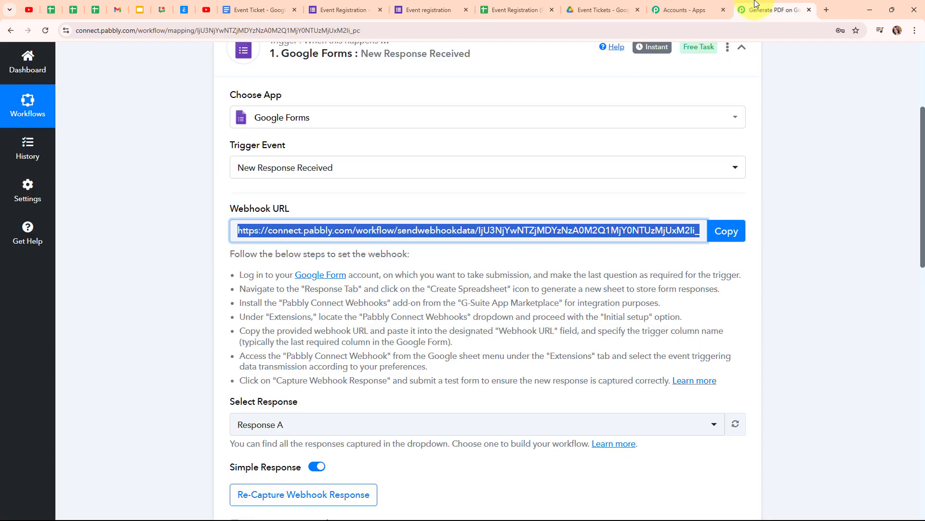
scroll(834, 314, "down", 5)
scroll(834, 314, "down", 2)
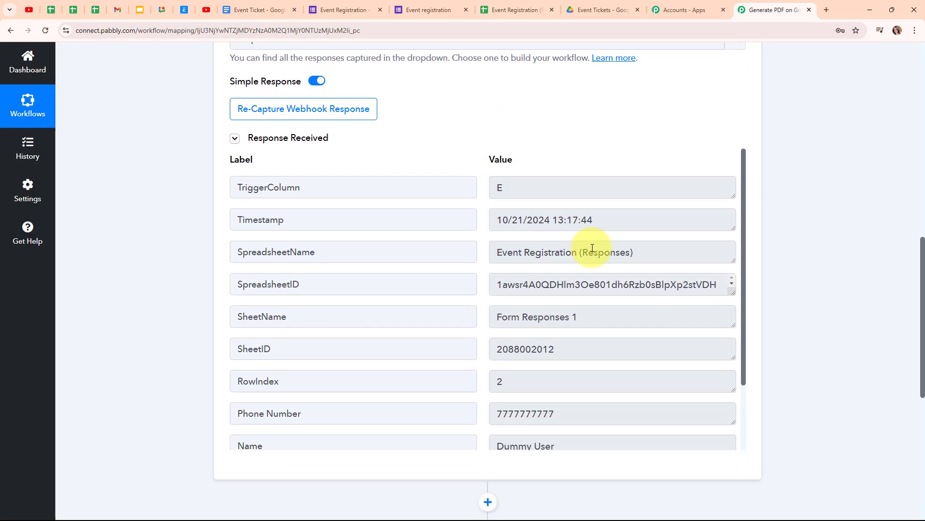
left_click(535, 196)
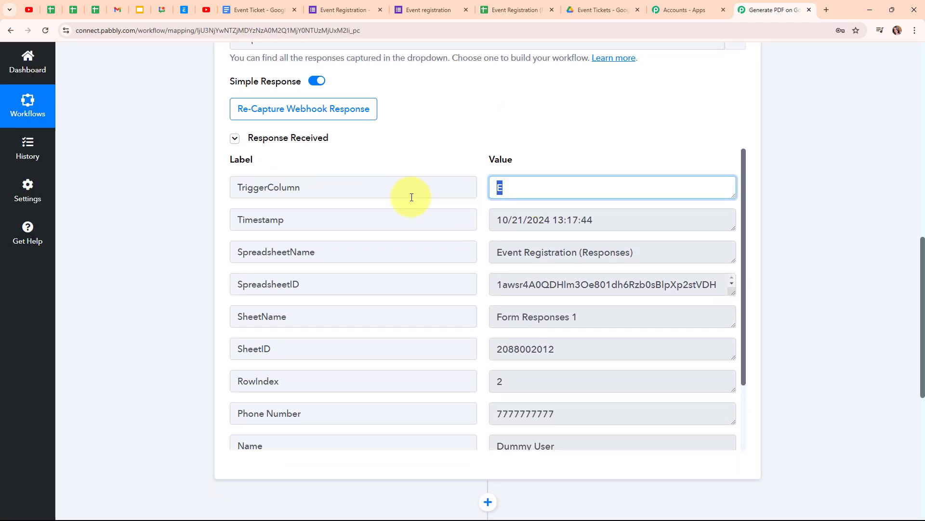
left_click(613, 219)
left_click(676, 258)
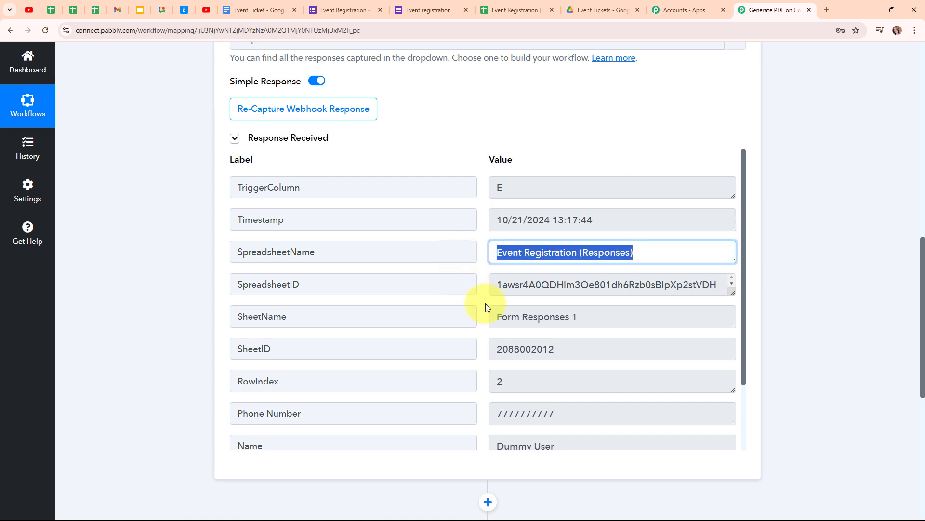
- Review the captured RowIndex, Phone Number, Name, Email and Date Of Registration values
scroll(604, 320, "down", 1)
scroll(603, 316, "down", 1)
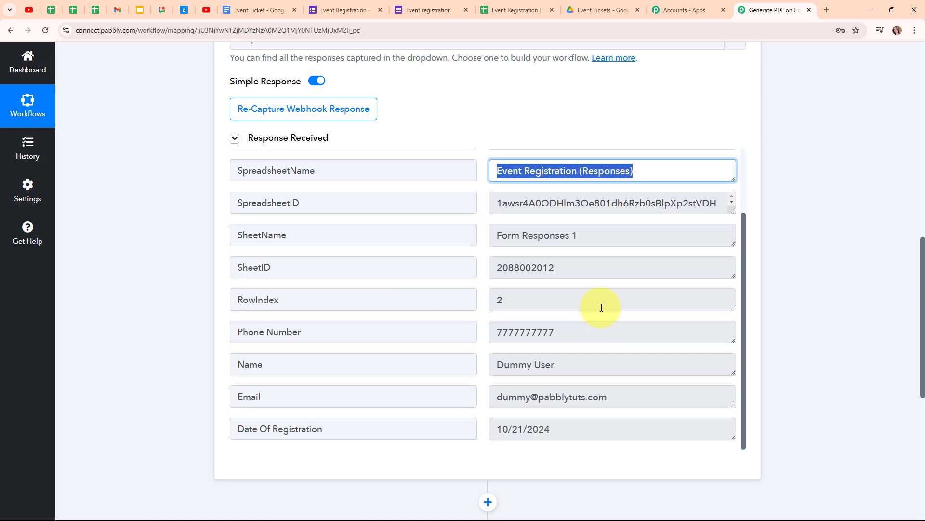
scroll(601, 306, "down", 1)
left_click(516, 252)
left_click(502, 284)
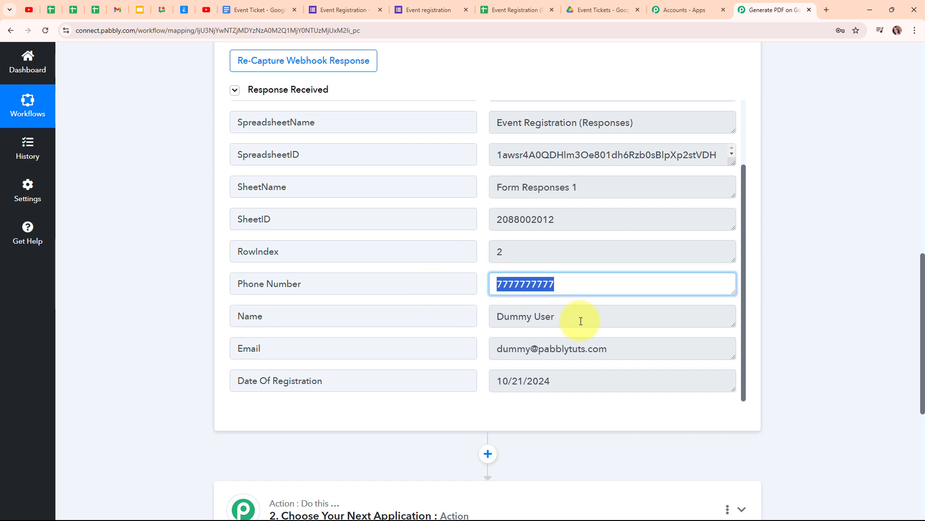
left_click(583, 317)
left_click(627, 351)
left_click(593, 383)
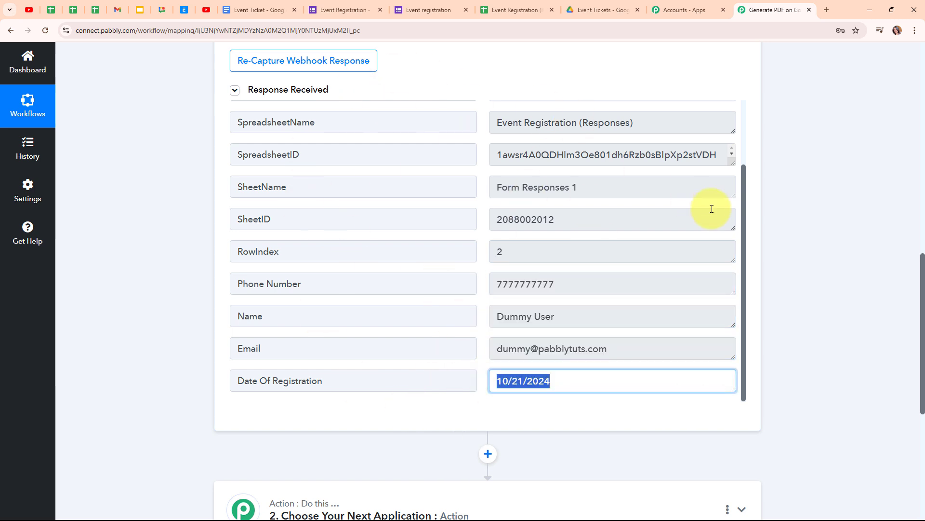
- Collapse the Google Forms trigger step
scroll(758, 205, "up", 1)
scroll(758, 204, "up", 10)
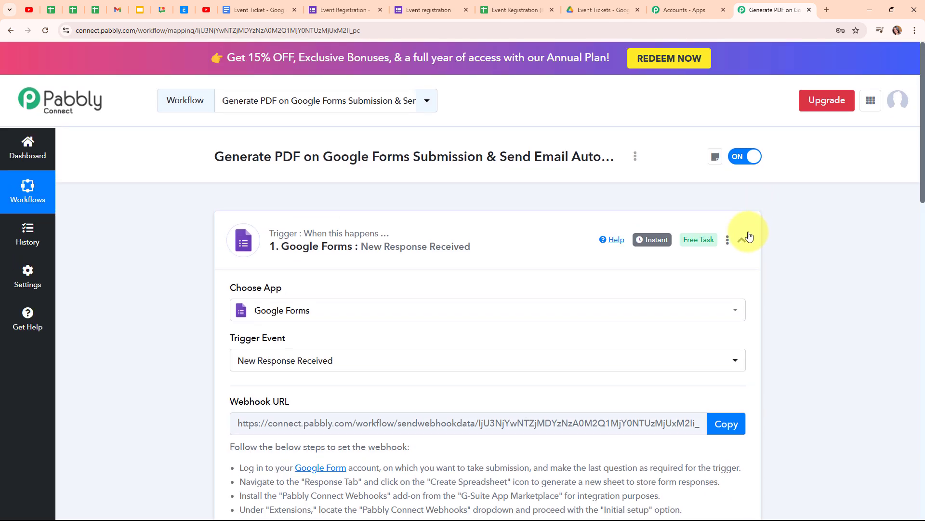
left_click(498, 241)
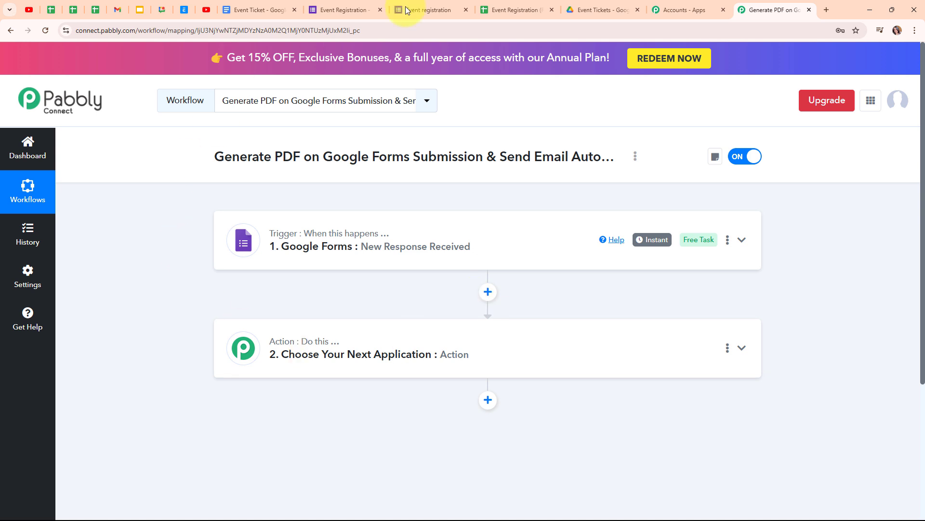
left_click(542, 10)
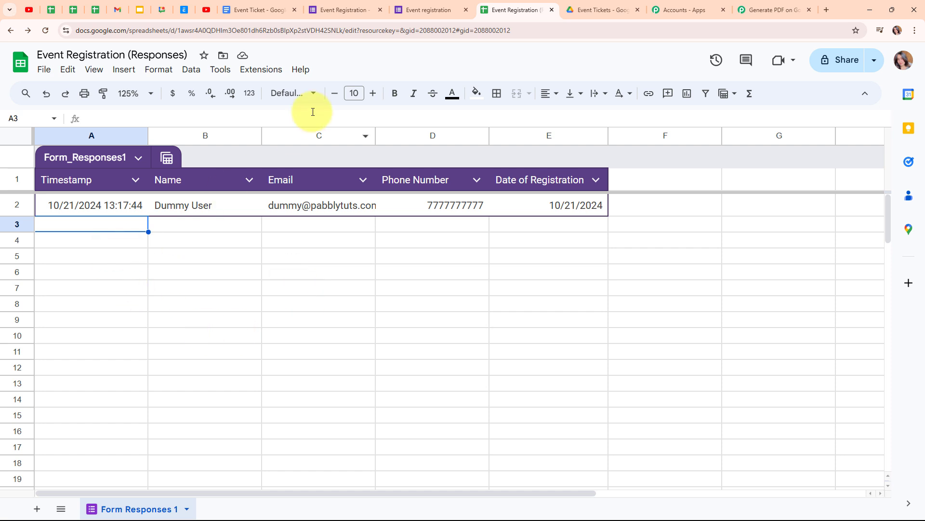
left_click(277, 75)
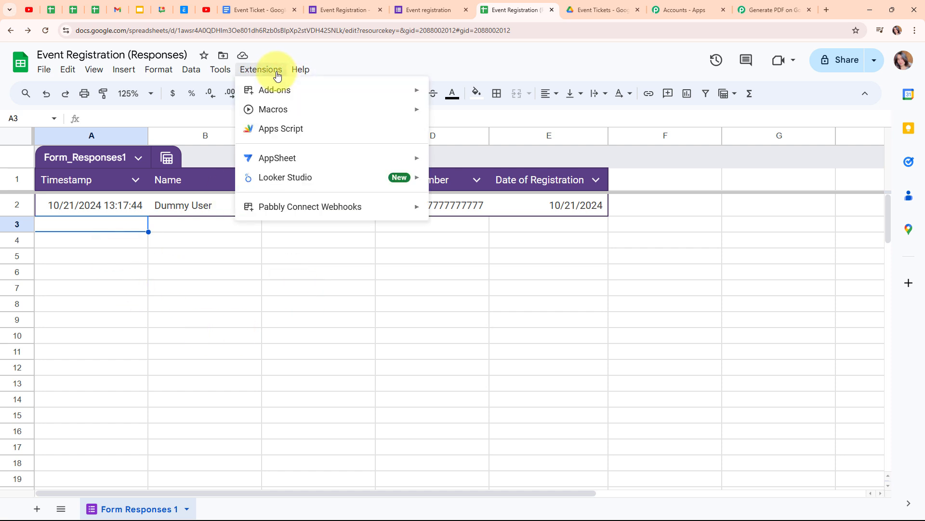
mouse_move(297, 219)
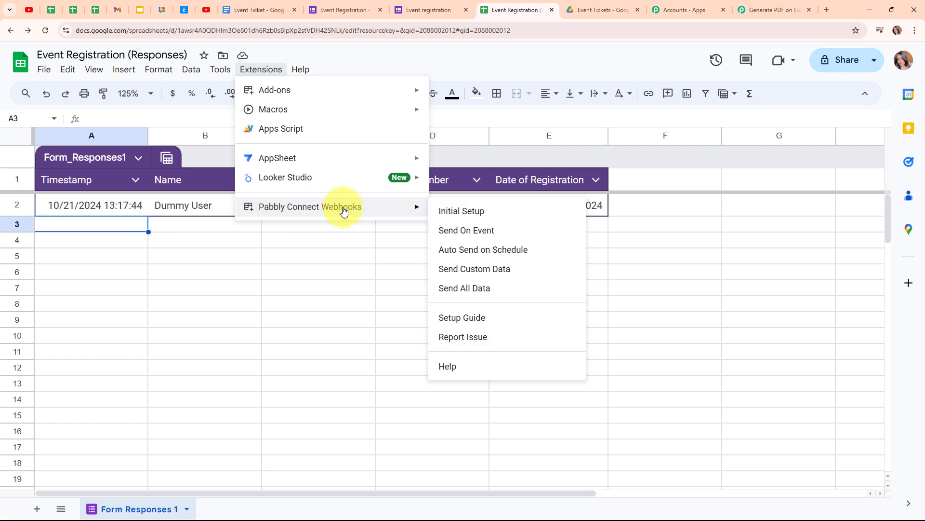
left_click(469, 234)
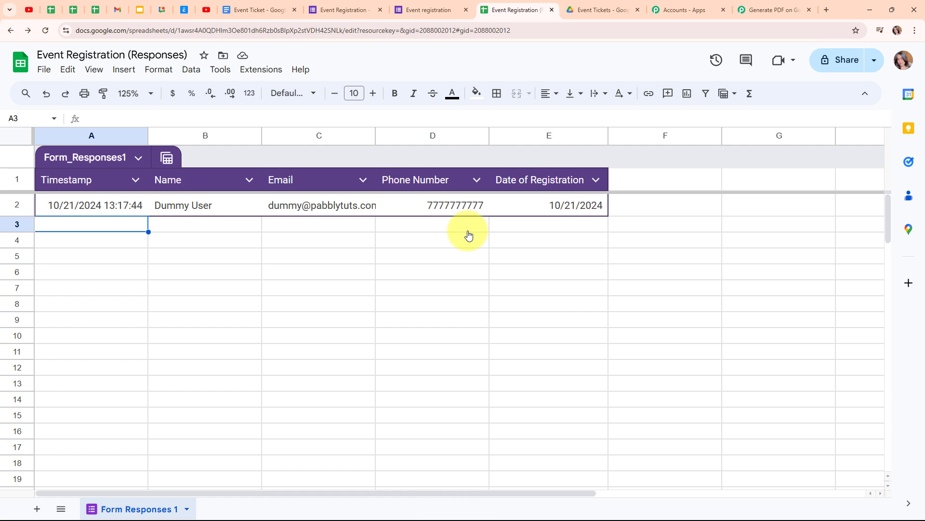
left_click(272, 70)
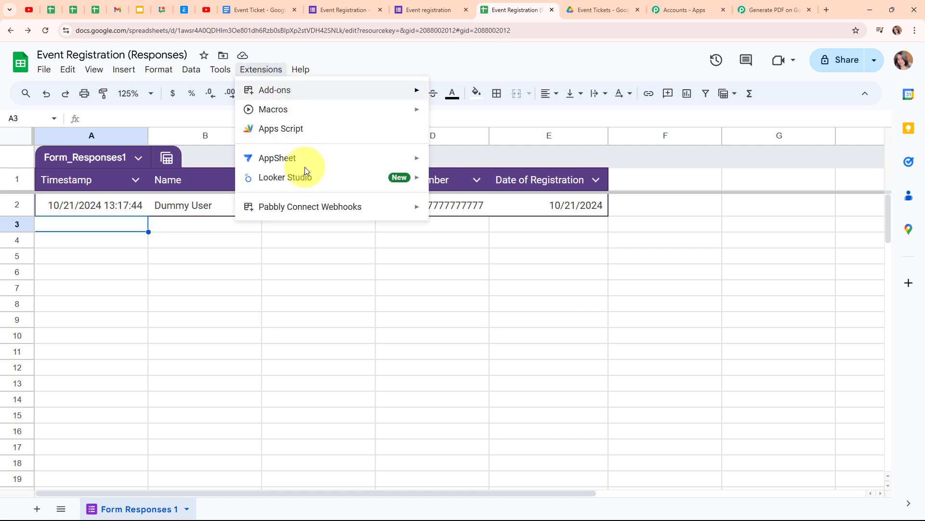
mouse_move(312, 208)
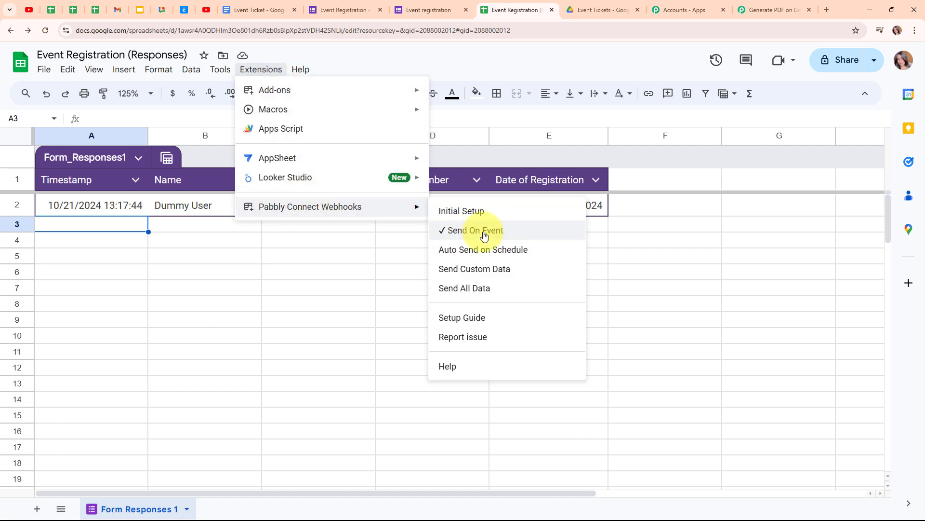
left_click(137, 224)
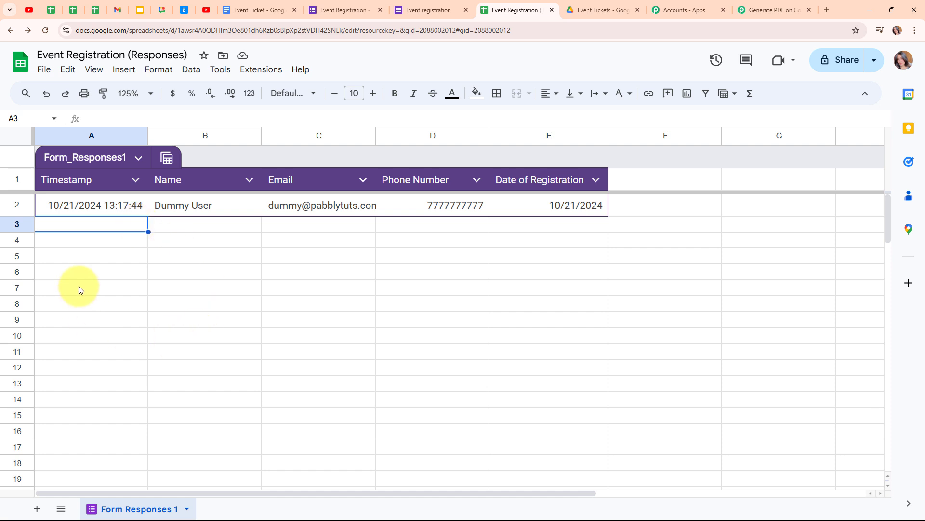
- Search for Google Docs in the second step's app list and select it as the action app
left_click(764, 11)
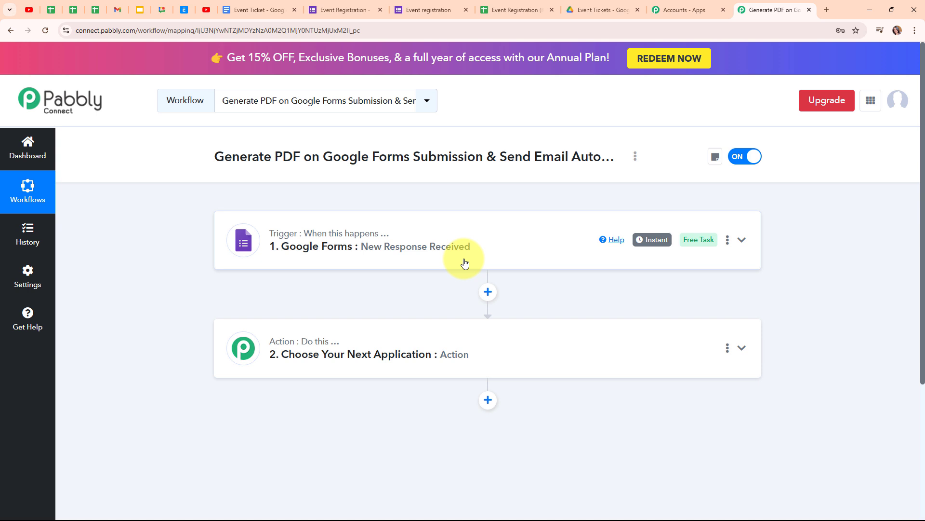
left_click(260, 10)
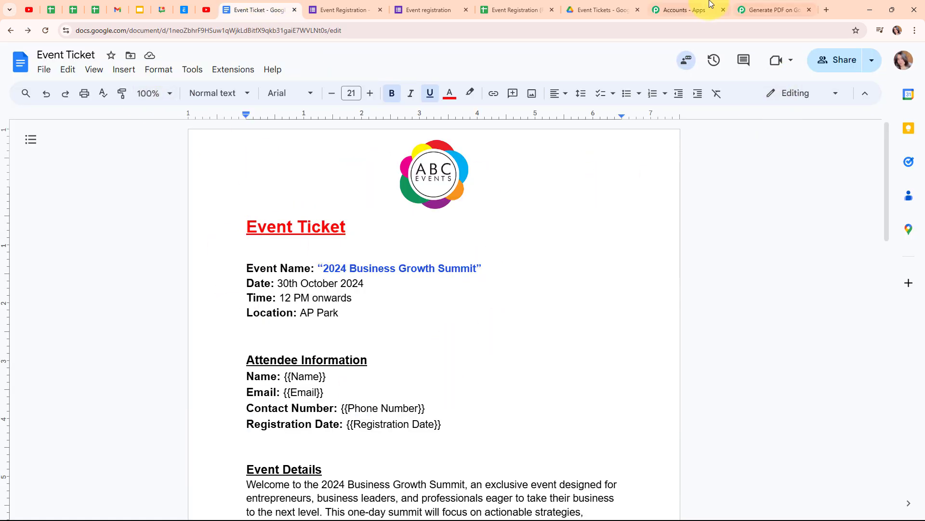
left_click(755, 6)
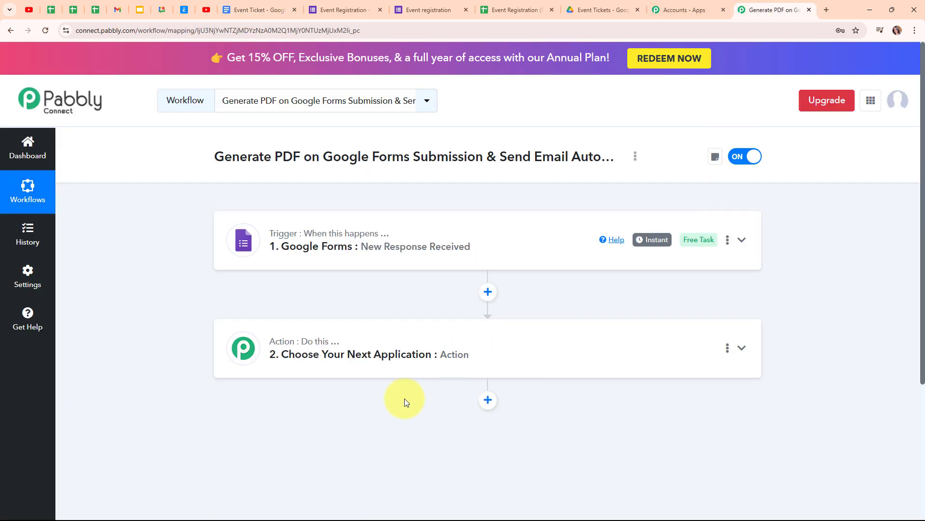
left_click(368, 366)
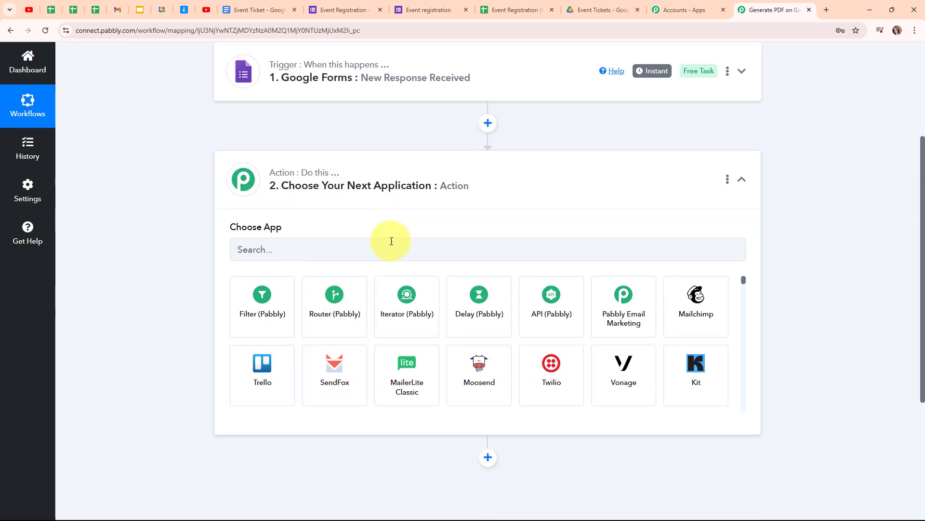
left_click(351, 256)
type("Goog")
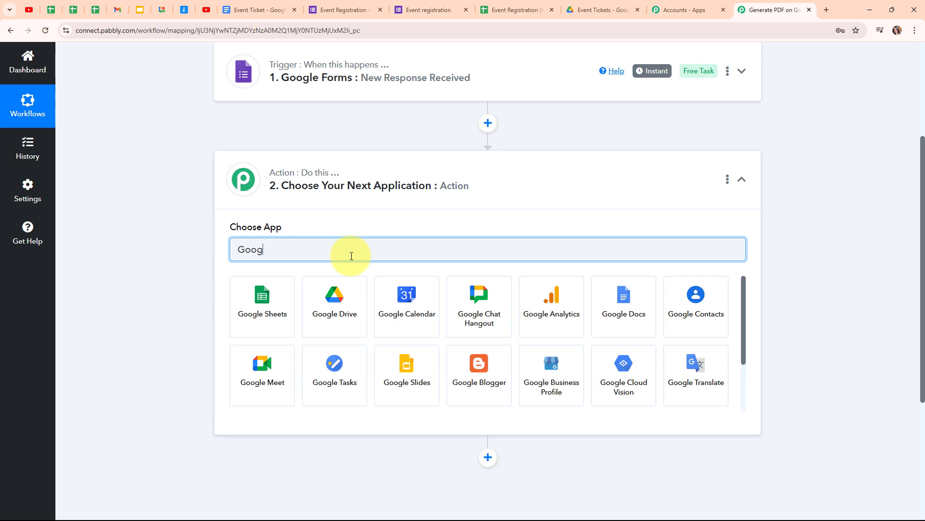
type("le Docs")
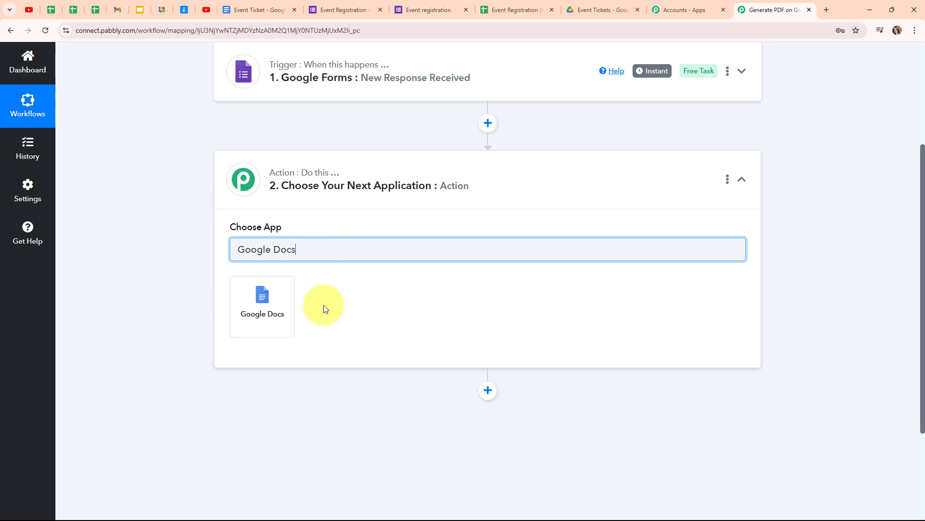
left_click(264, 322)
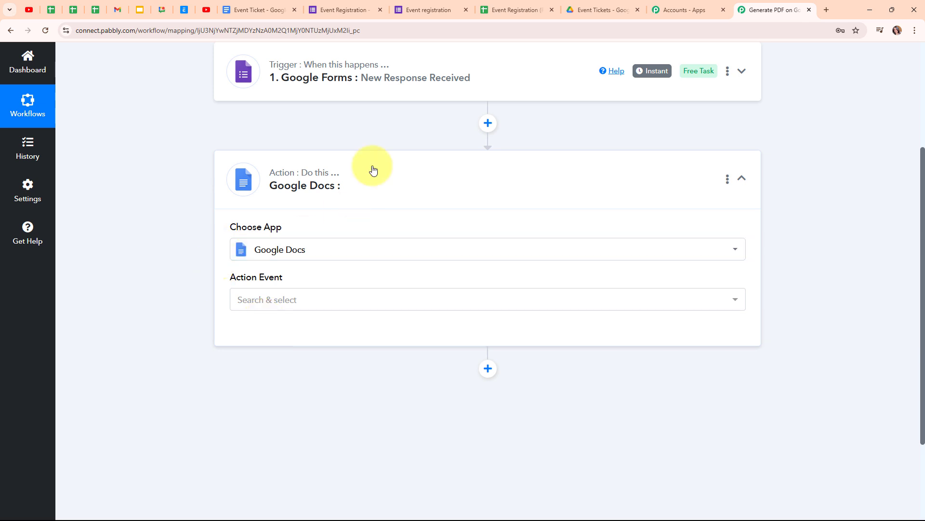
- Choose the Create Document from Template action and authorise a new Google account connection
left_click(269, 309)
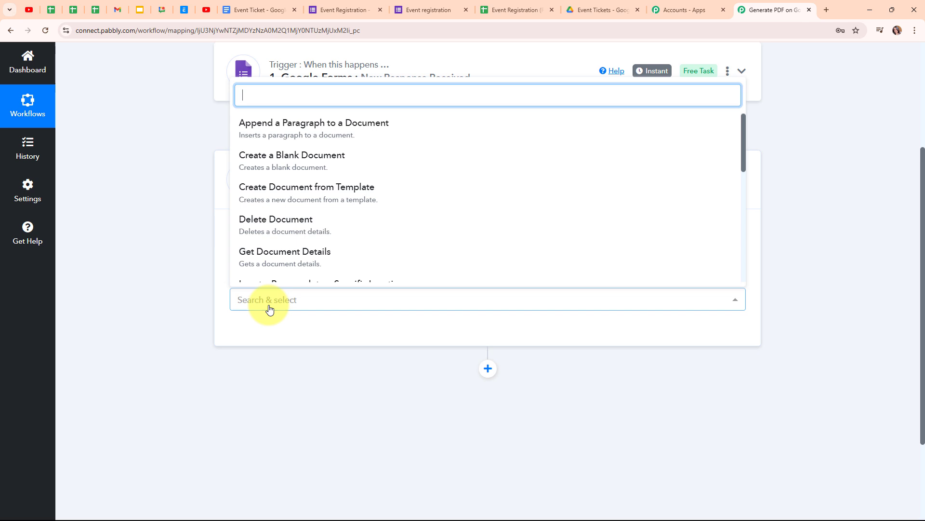
left_click(338, 201)
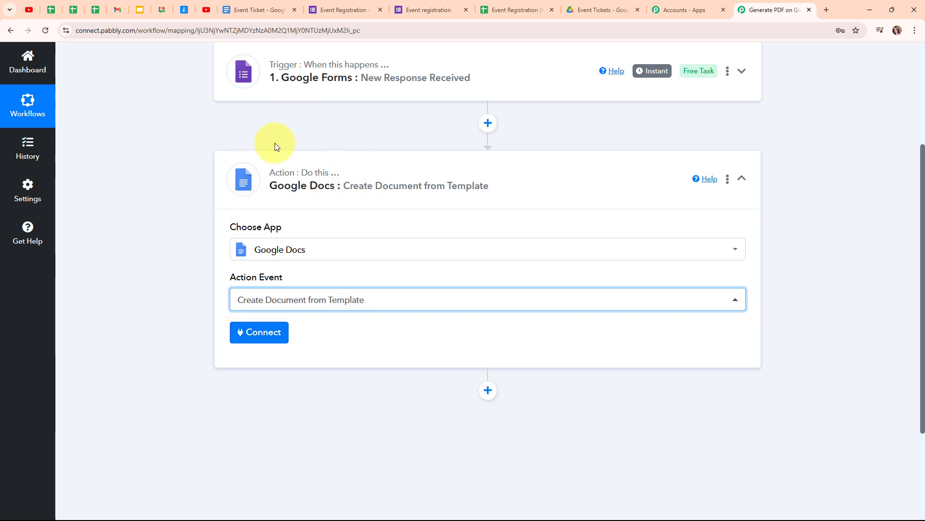
left_click(270, 344)
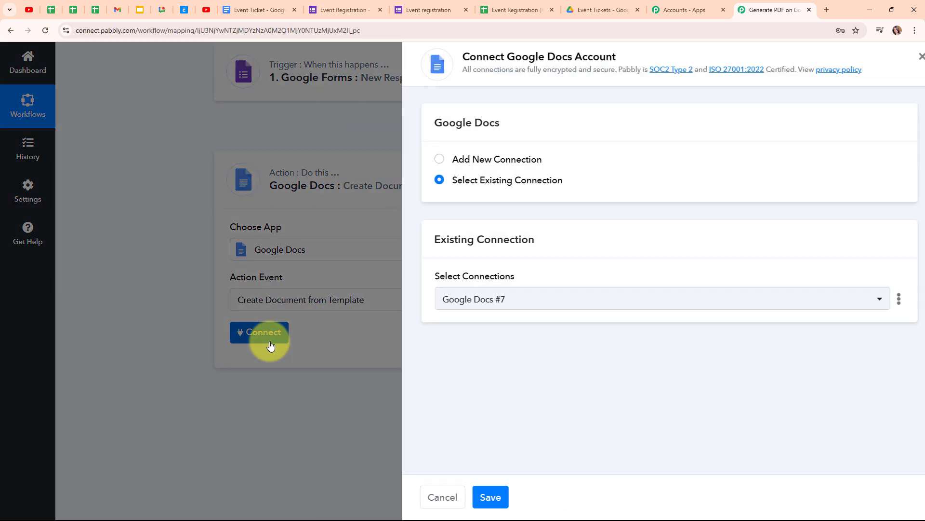
left_click(431, 161)
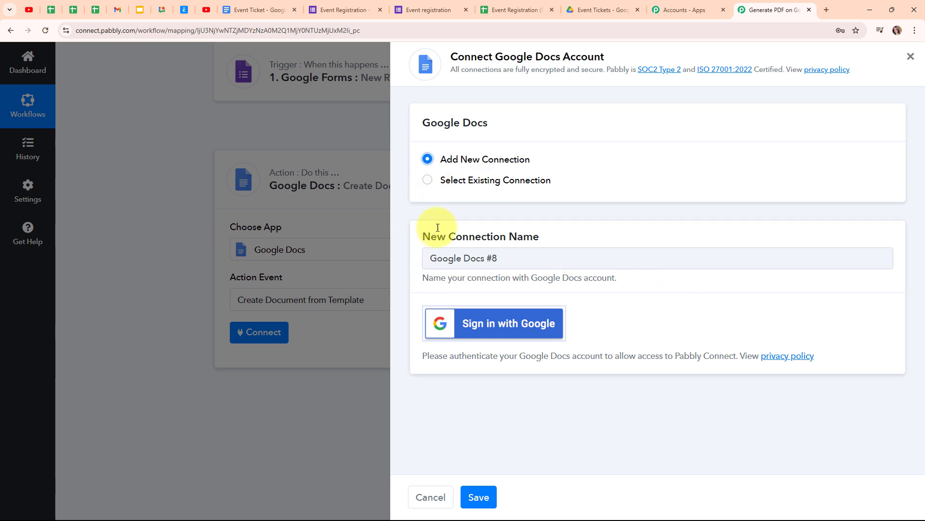
left_click(539, 330)
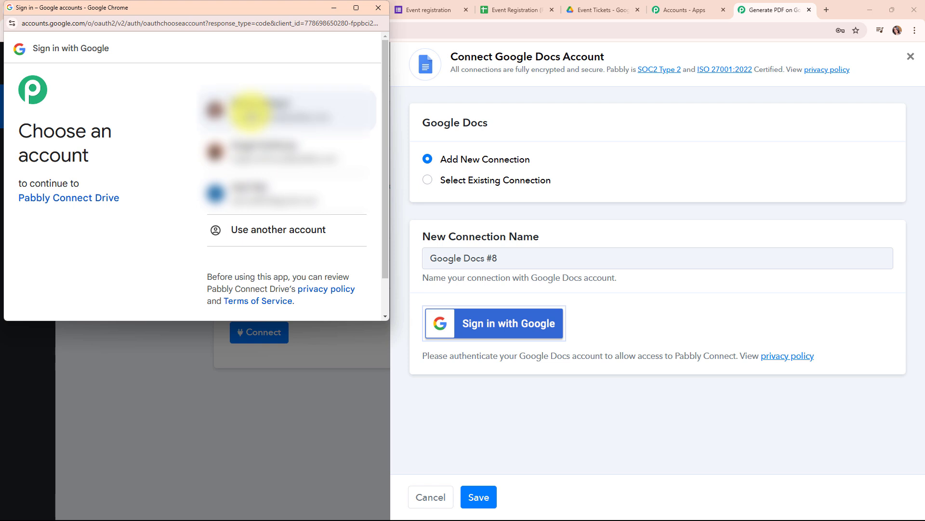
left_click(251, 113)
scroll(334, 267, "down", 3)
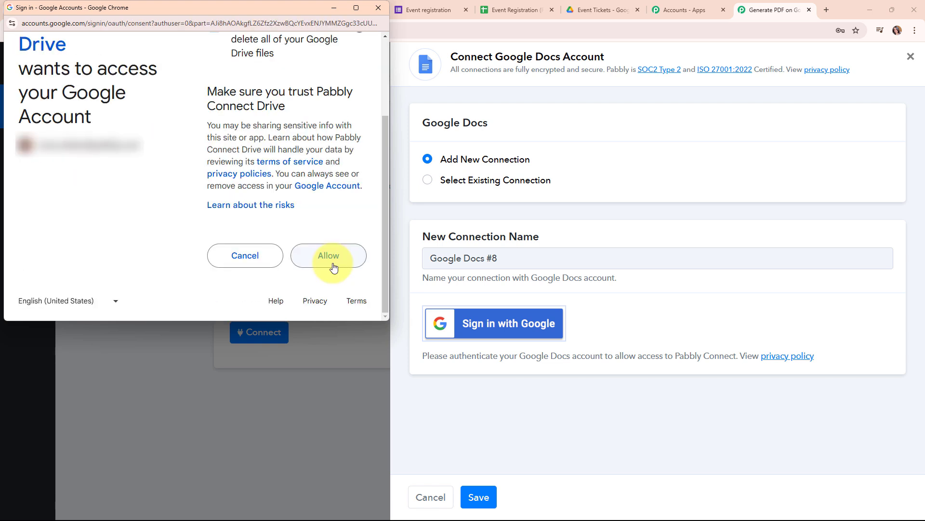
left_click(329, 256)
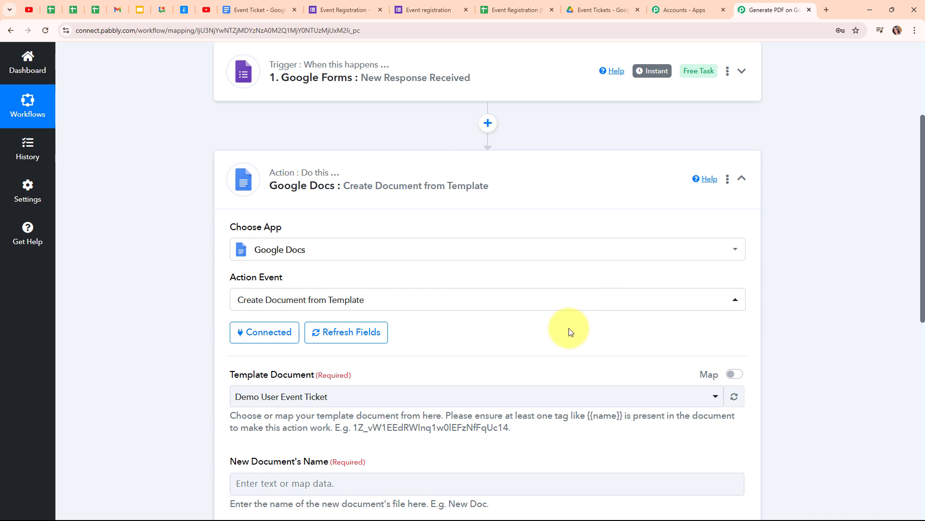
- Select Event Ticket as the template document
scroll(559, 333, "down", 4)
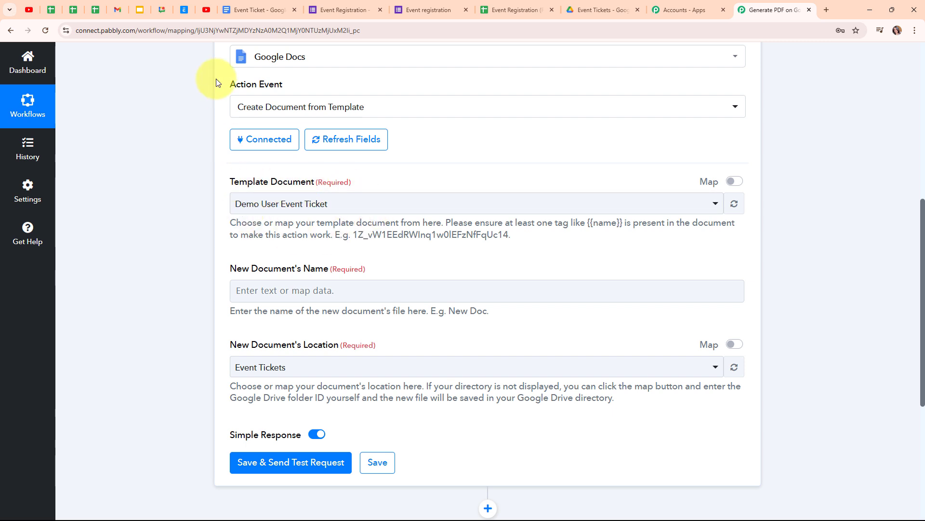
left_click(262, 6)
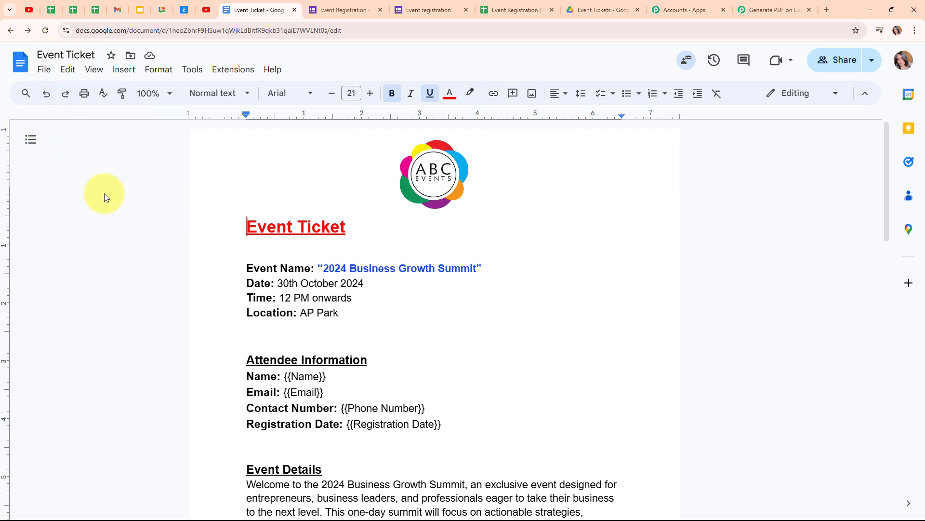
left_click(781, 6)
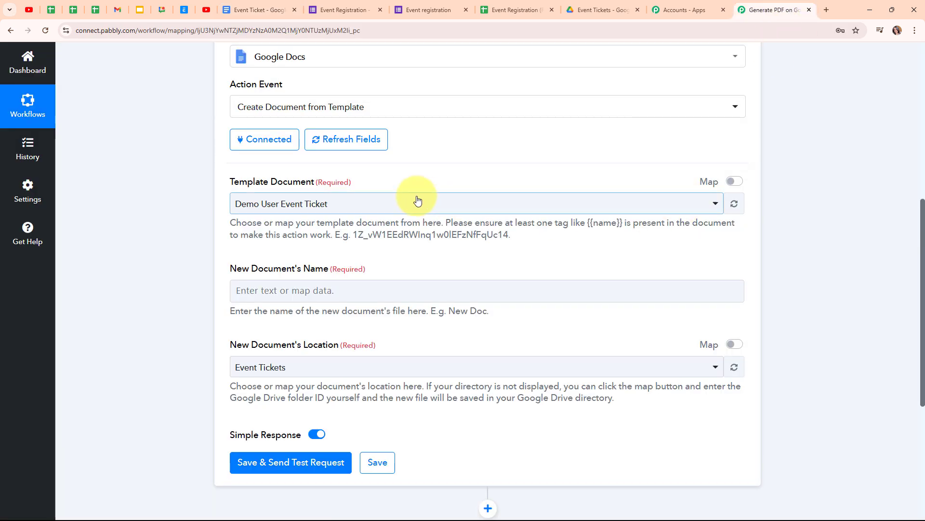
left_click(400, 208)
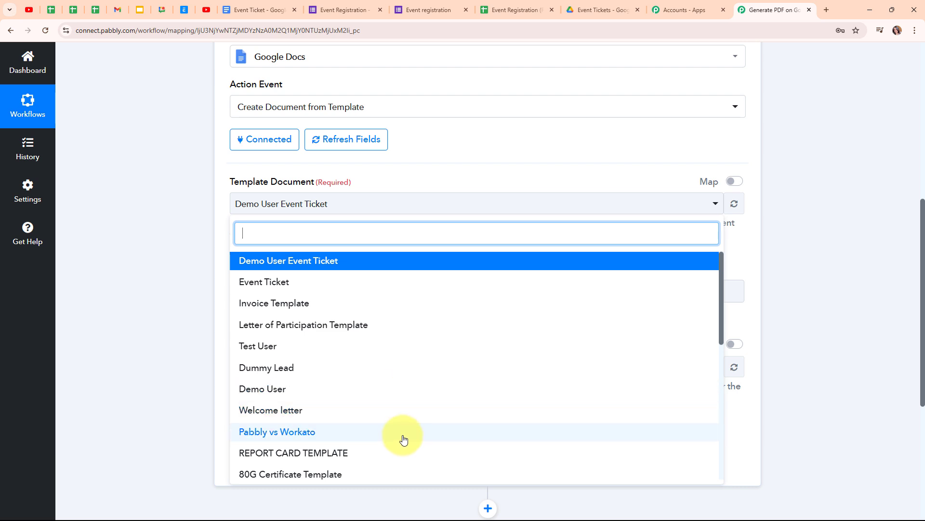
left_click(244, 287)
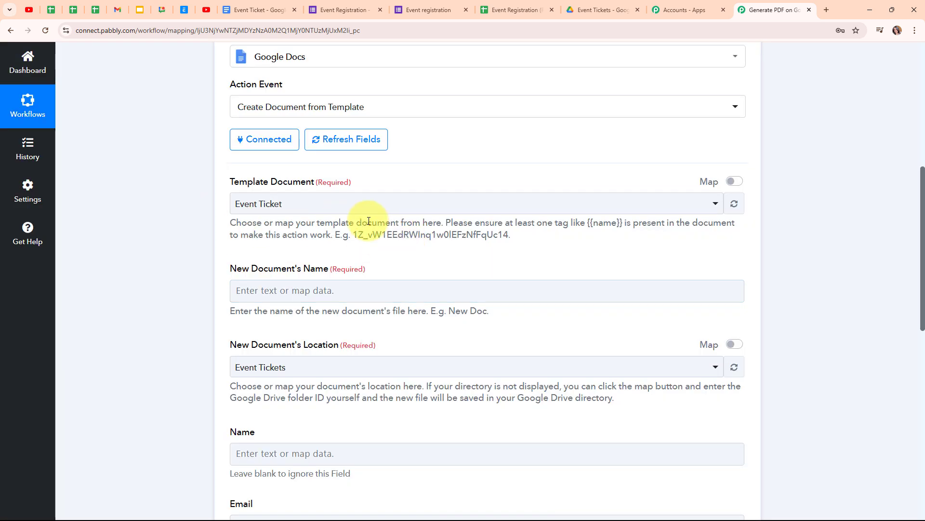
- Bring up earlier-step data for the New Document's Name field
scroll(410, 231, "down", 1)
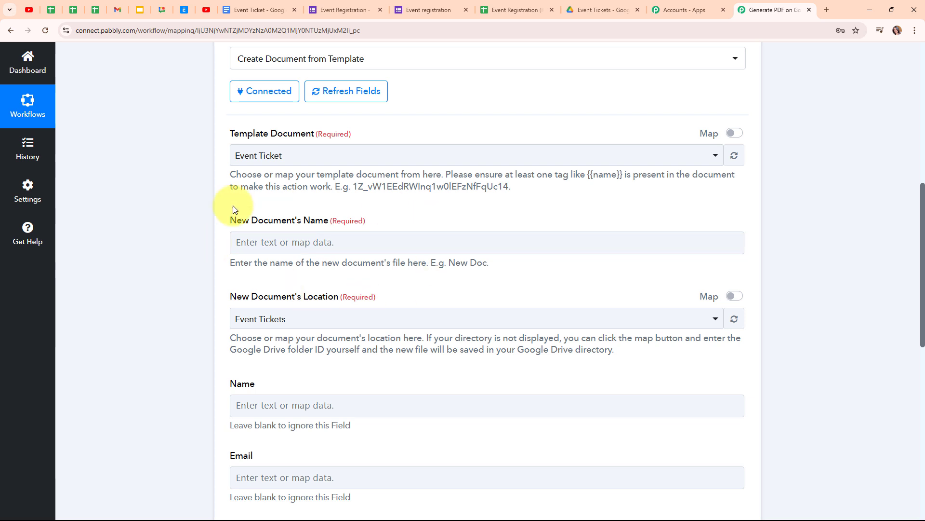
left_click(256, 239)
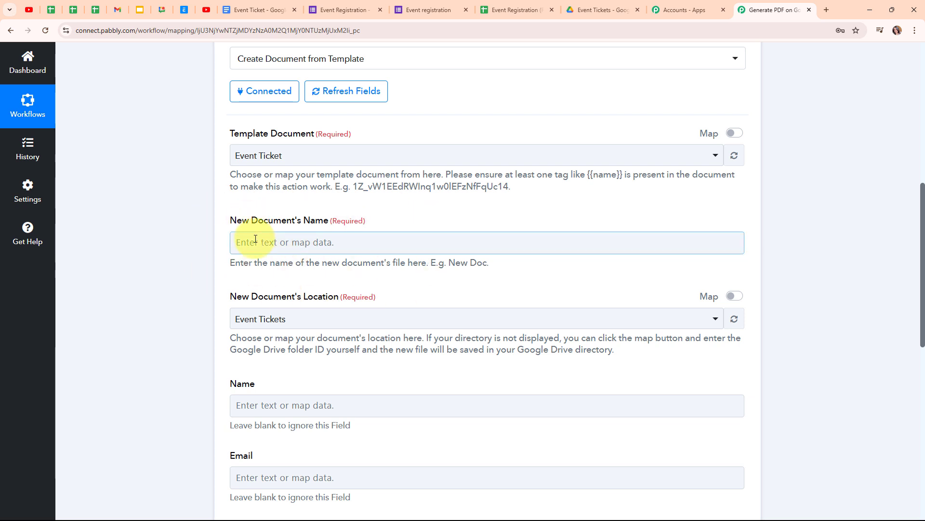
left_click(254, 239)
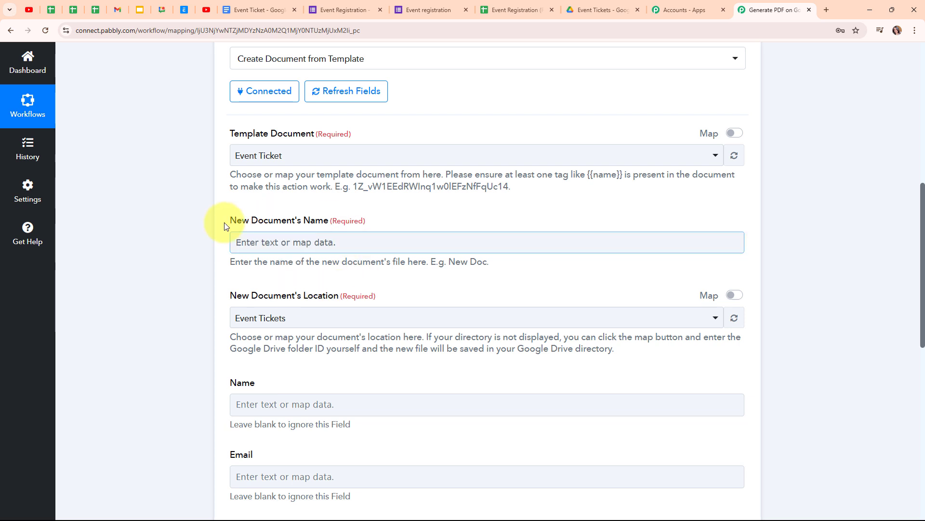
left_click(243, 244)
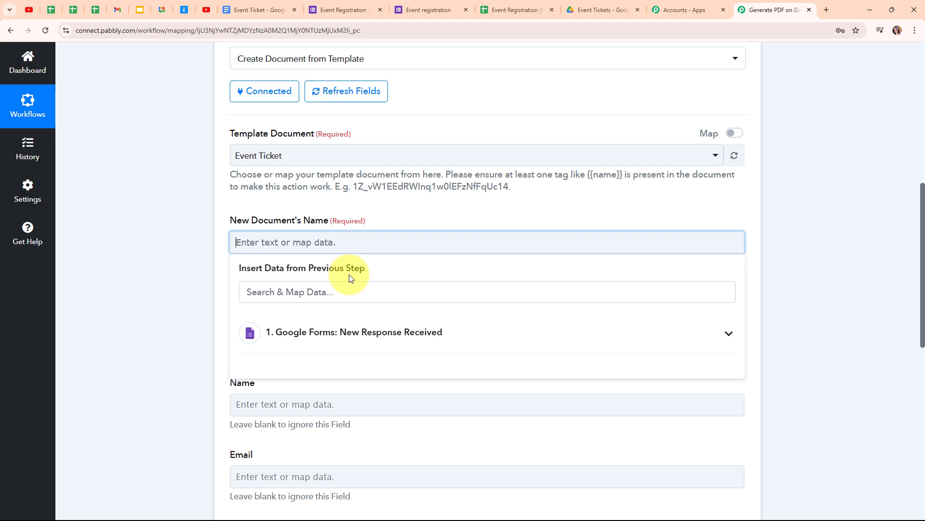
- Name new documents with the mapped Name followed by "'s Event Ticket"
left_click(524, 352)
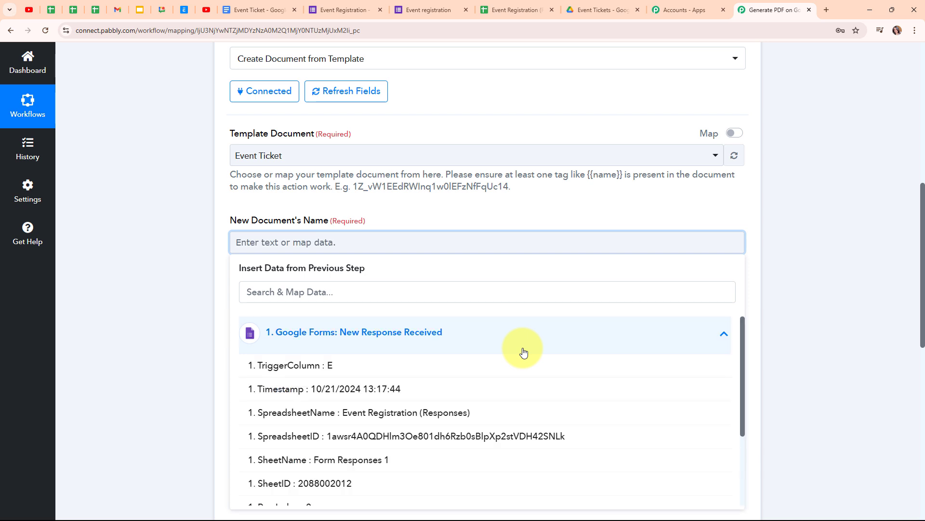
scroll(459, 424, "down", 5)
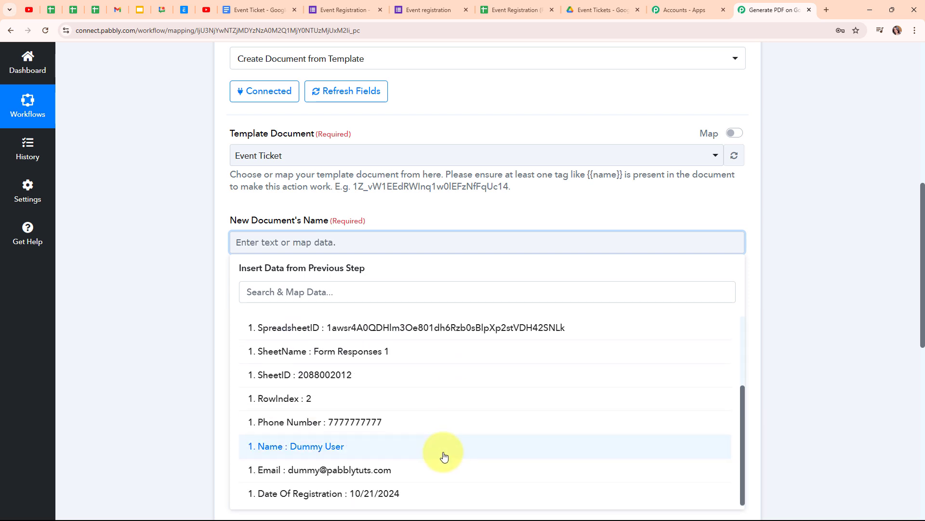
left_click(443, 457)
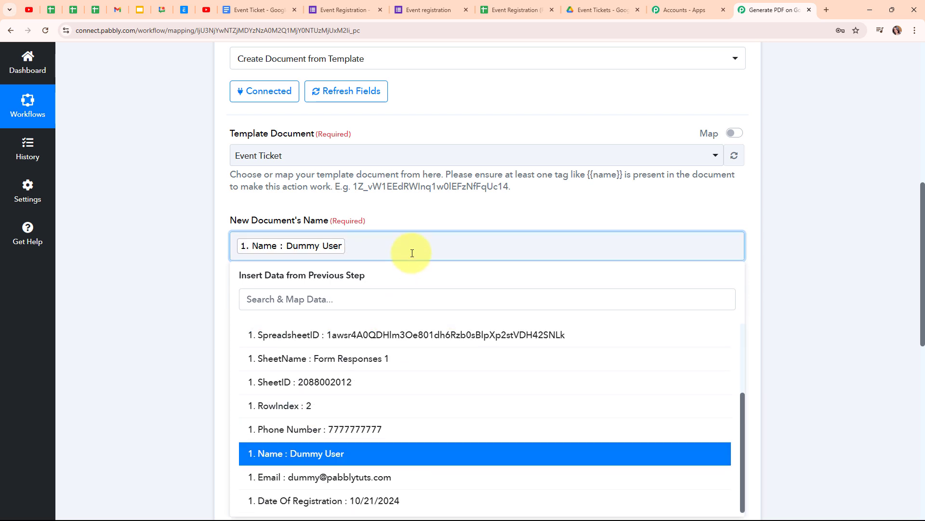
type("'s Event Ticket")
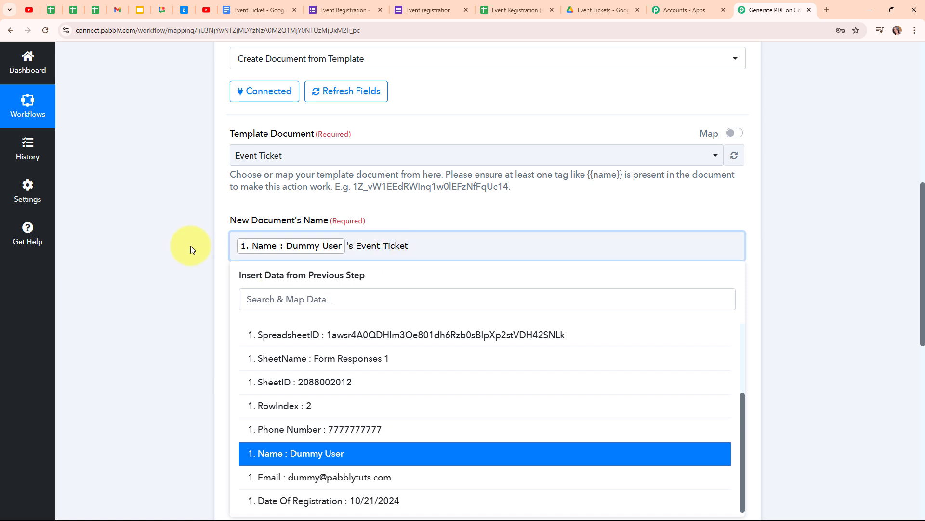
left_click(152, 244)
scroll(586, 279, "down", 3)
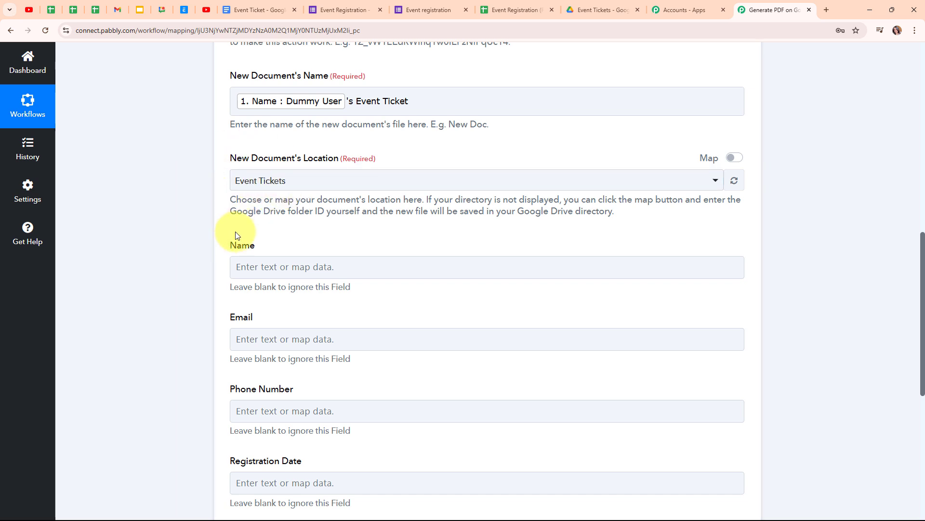
- Keep Event Tickets as the folder where new documents are saved
left_click(600, 10)
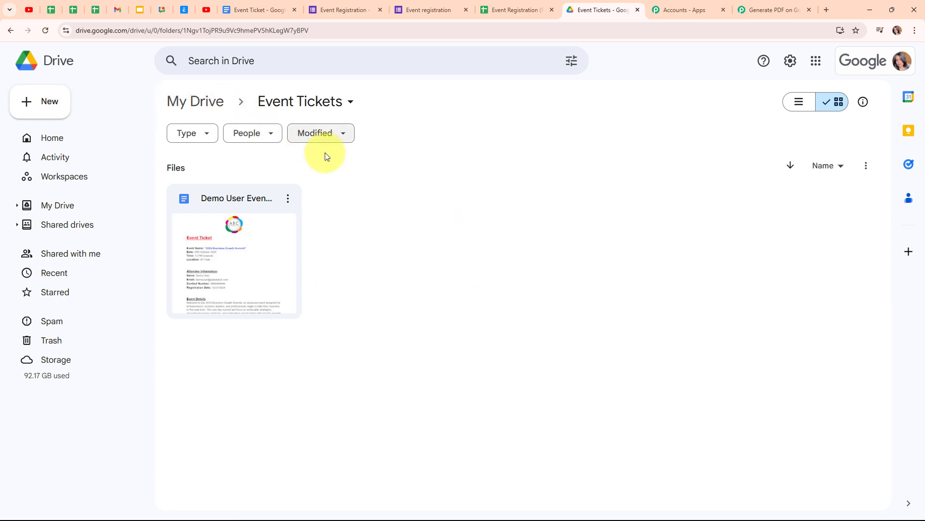
left_click(774, 9)
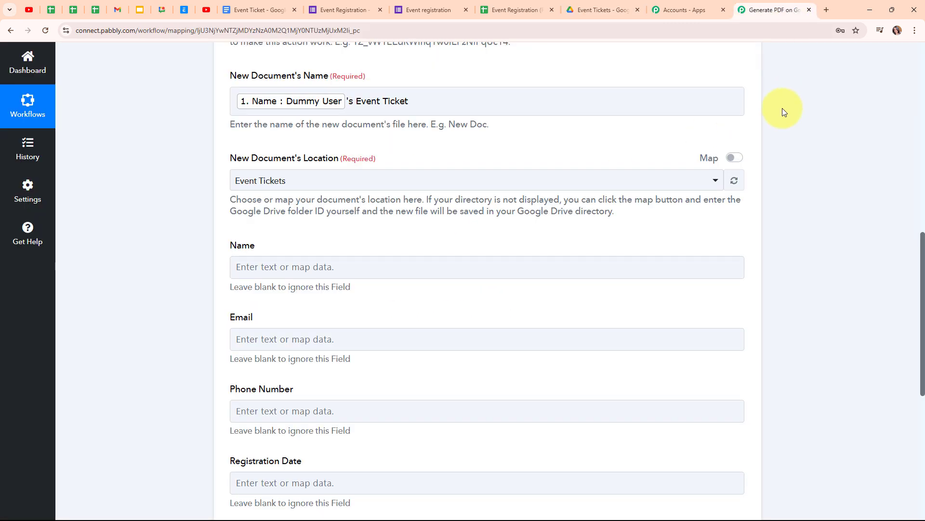
left_click(308, 185)
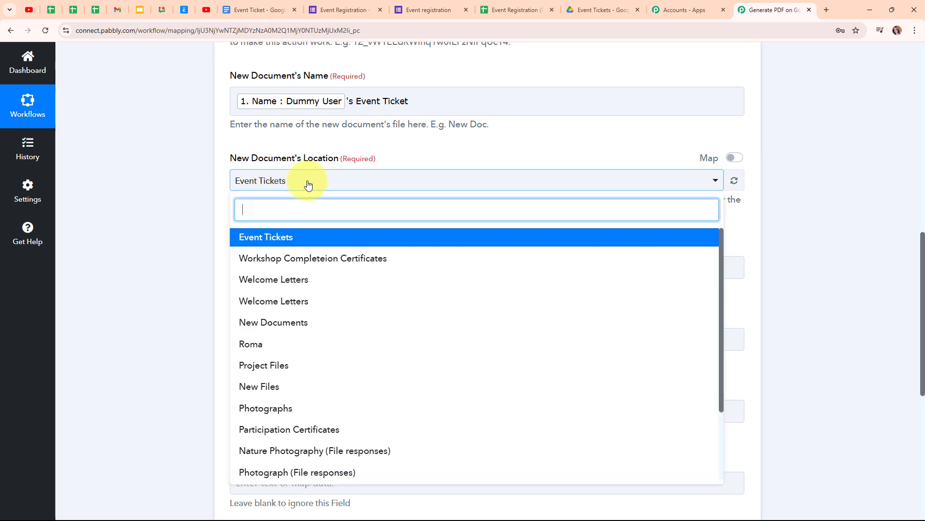
left_click(270, 241)
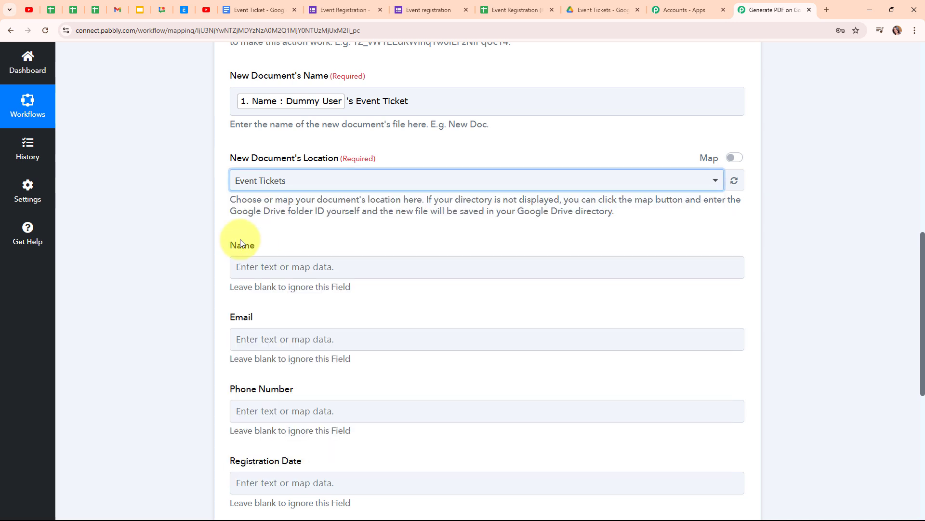
scroll(465, 234, "down", 3)
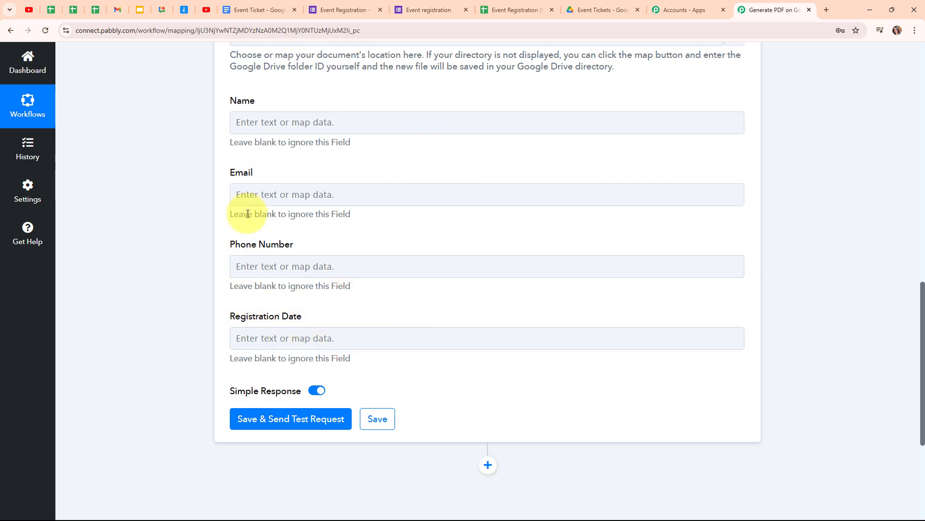
- Map the form's Name and Email responses into the template's Name and Email placeholders
left_click(249, 9)
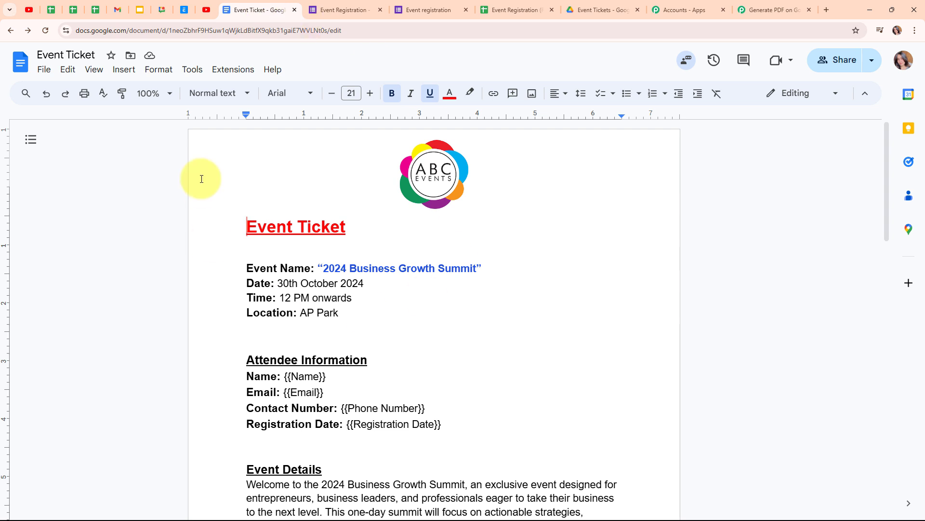
scroll(710, 254, "down", 3)
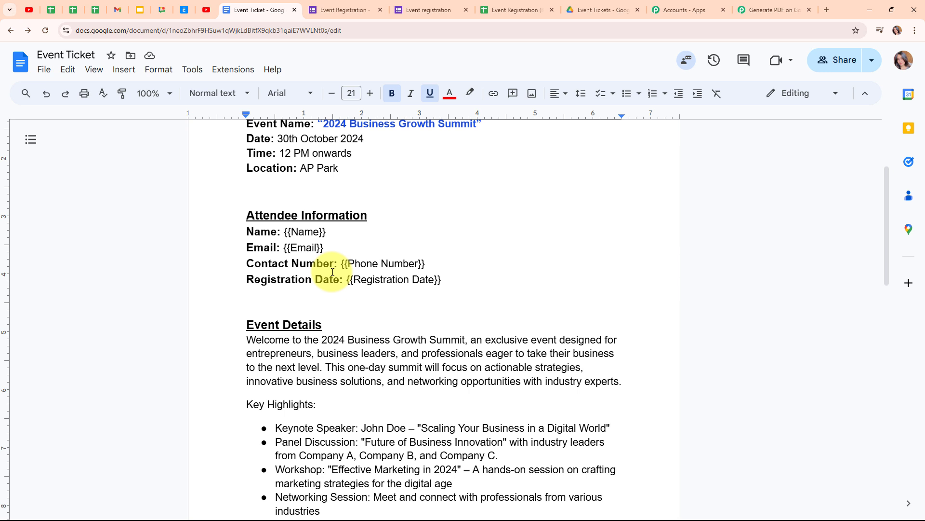
left_click(757, 9)
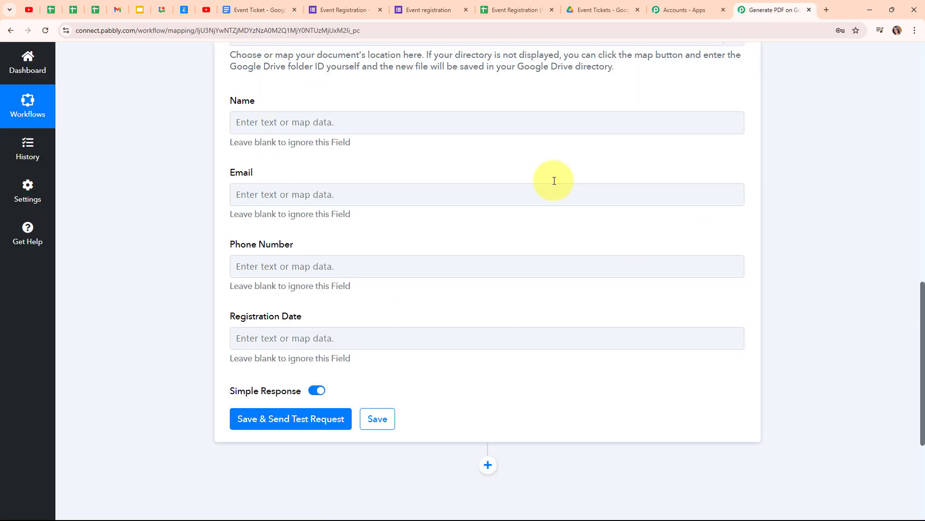
left_click(279, 115)
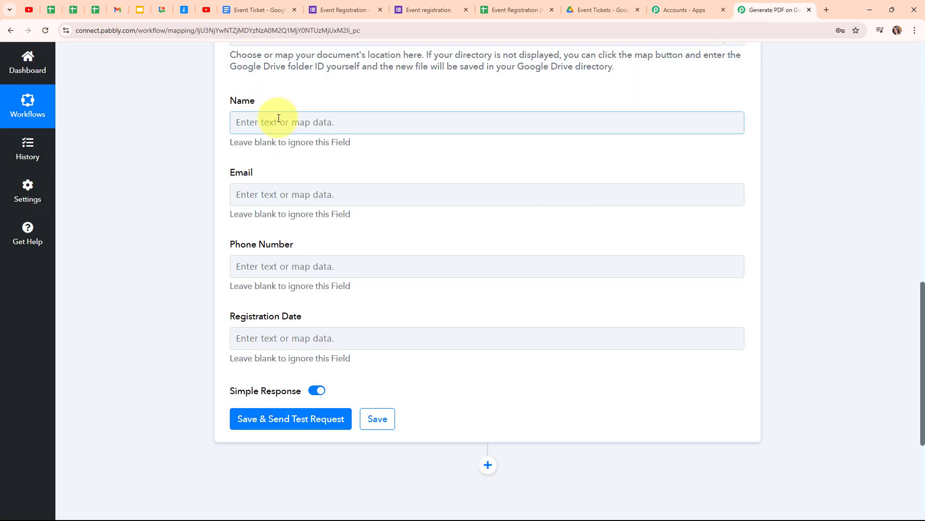
left_click(279, 122)
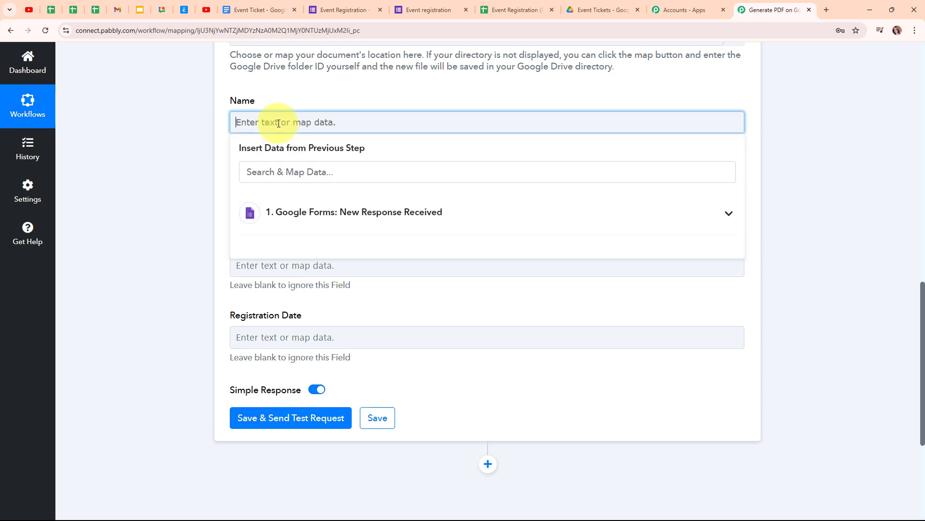
left_click(407, 215)
left_click(407, 435)
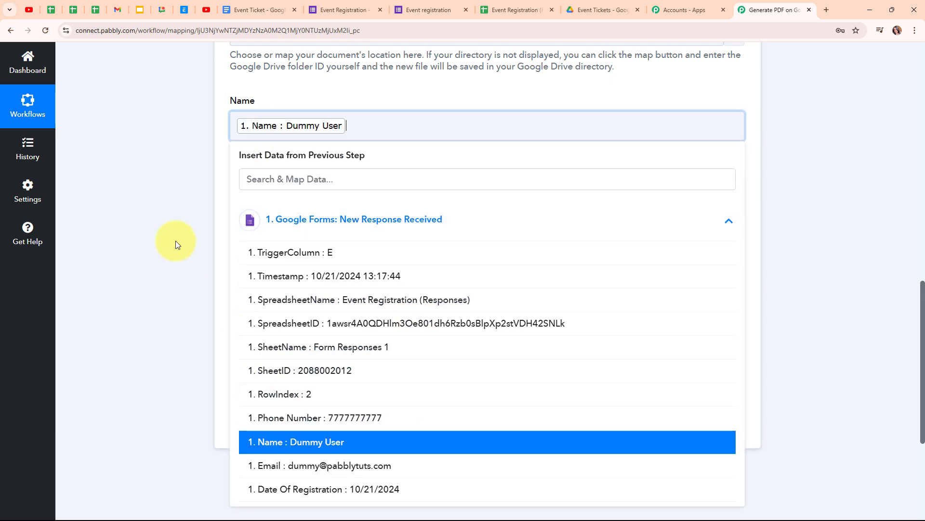
left_click(285, 197)
left_click(345, 300)
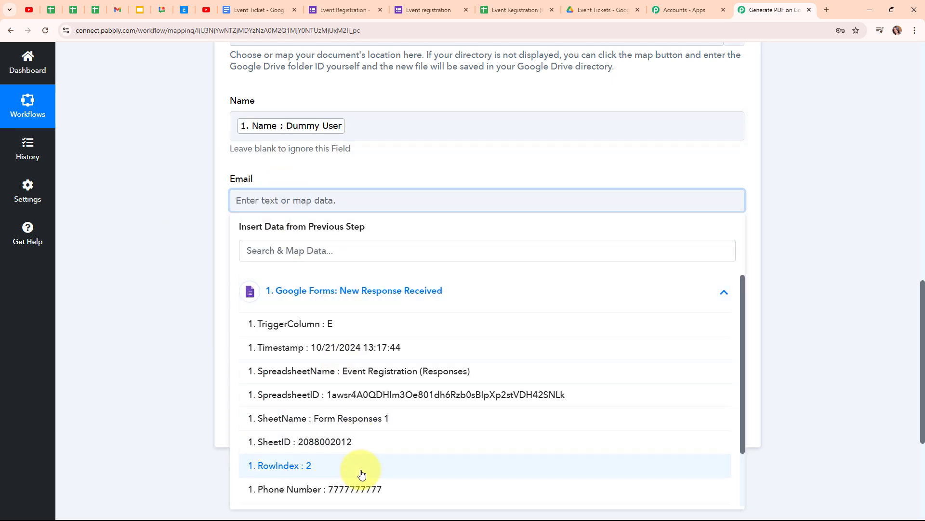
left_click(284, 278)
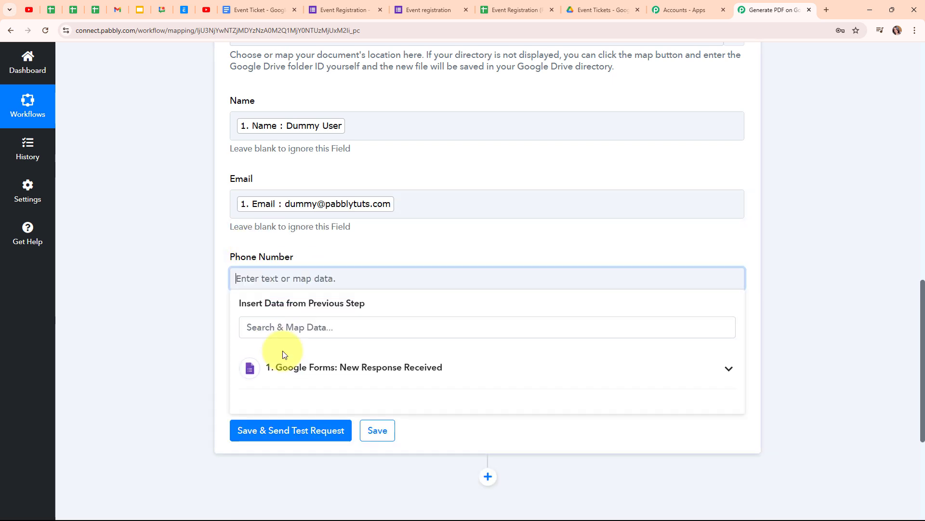
- Map Phone Number and Date Of Registration into the Phone Number and Registration Date placeholders
left_click(290, 368)
scroll(385, 448, "down", 3)
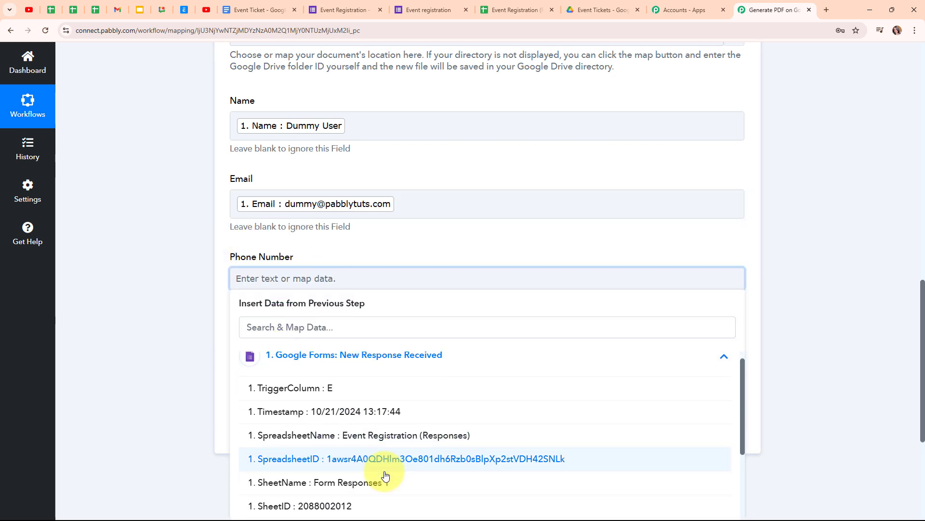
left_click(388, 442)
scroll(358, 283, "down", 1)
left_click(258, 260)
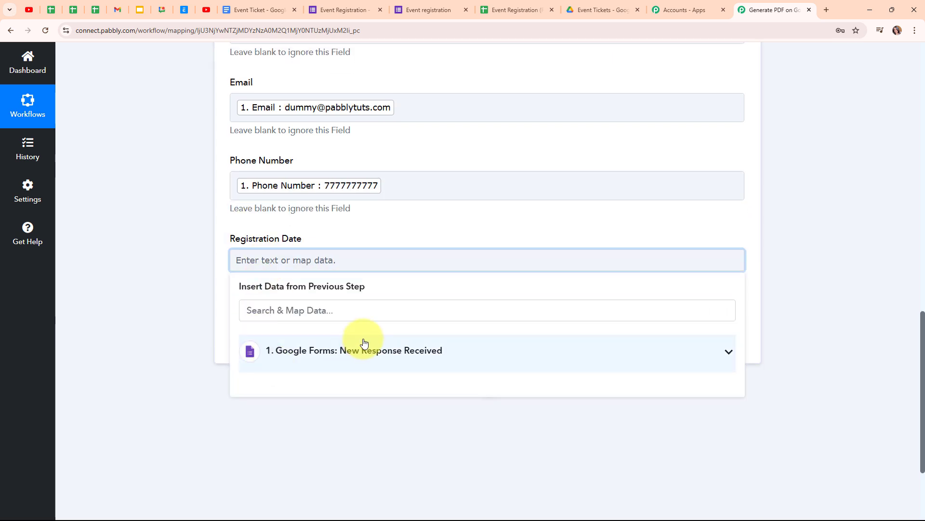
left_click(362, 350)
scroll(385, 458, "down", 2)
left_click(389, 493)
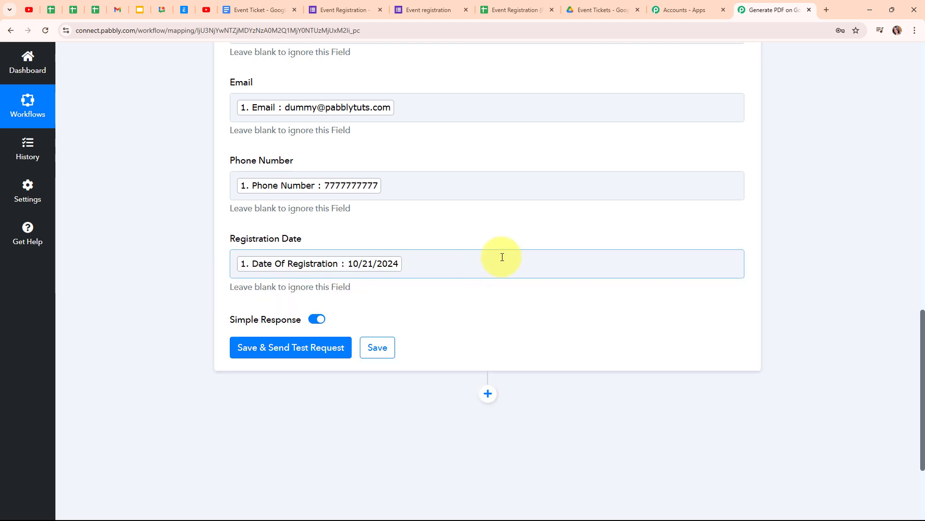
scroll(502, 257, "up", 2)
scroll(502, 257, "down", 1)
scroll(502, 257, "down", 2)
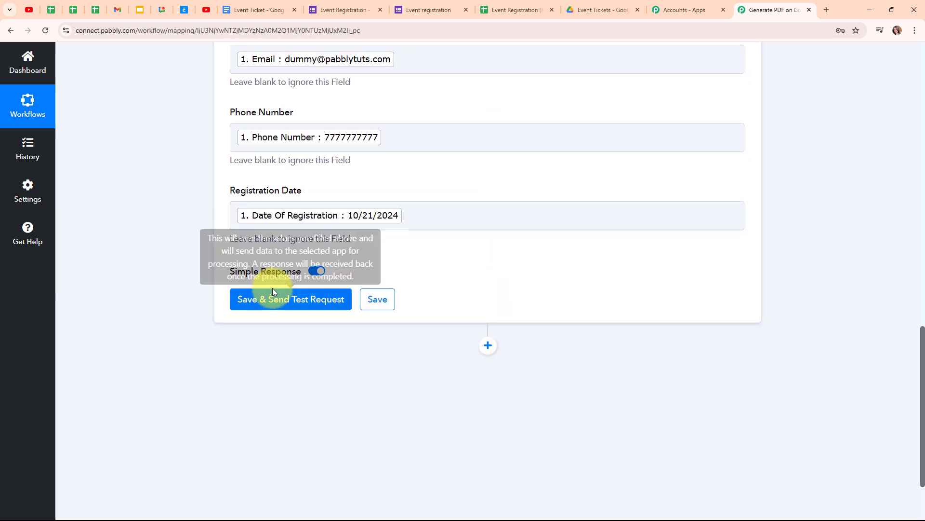
- Save the Google Docs step and send a test request, reviewing the Response Received table
left_click(274, 301)
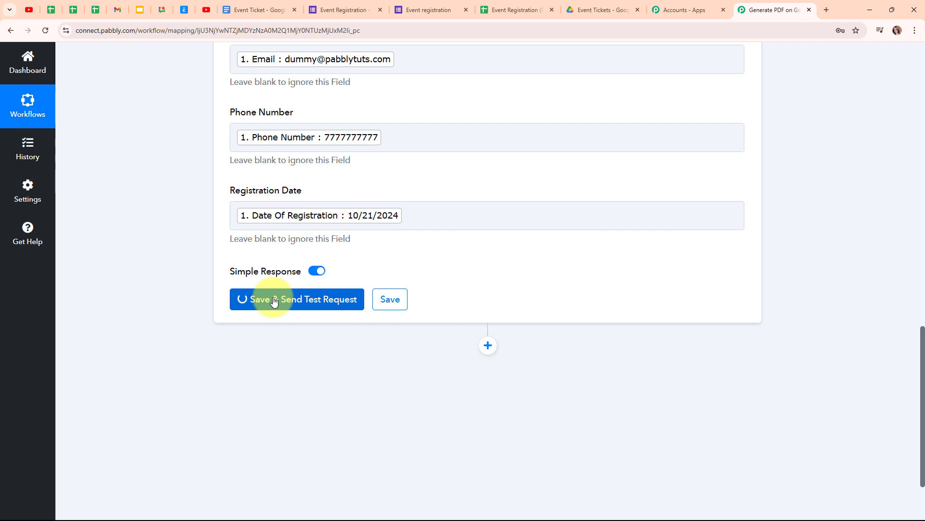
scroll(822, 289, "down", 5)
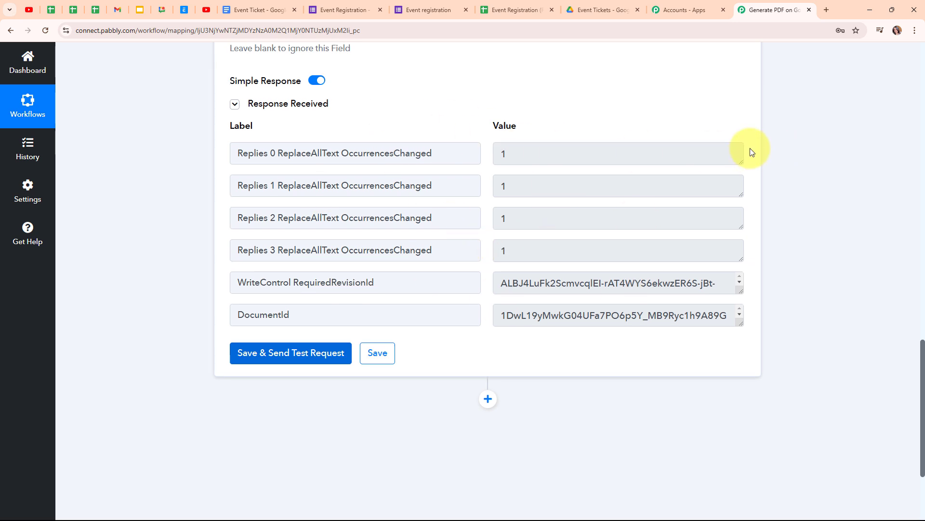
scroll(750, 149, "up", 9)
scroll(750, 150, "up", 10)
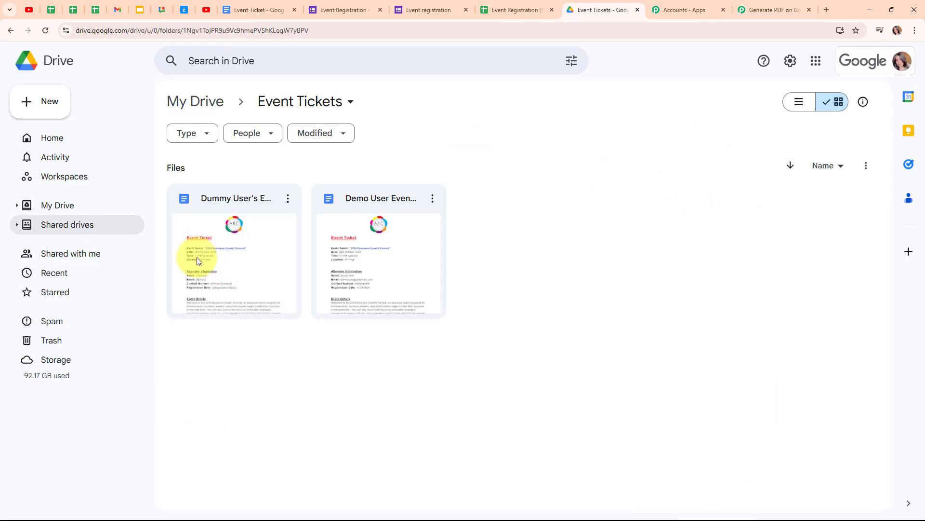
- Open the newly generated ticket in Docs and check the registrant's filled-in details
double_click(240, 263)
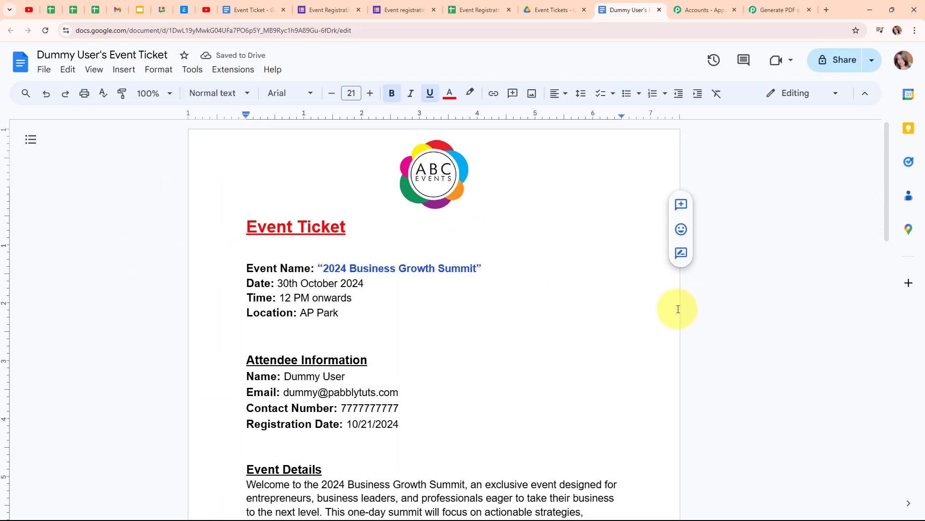
scroll(434, 311, "down", 2)
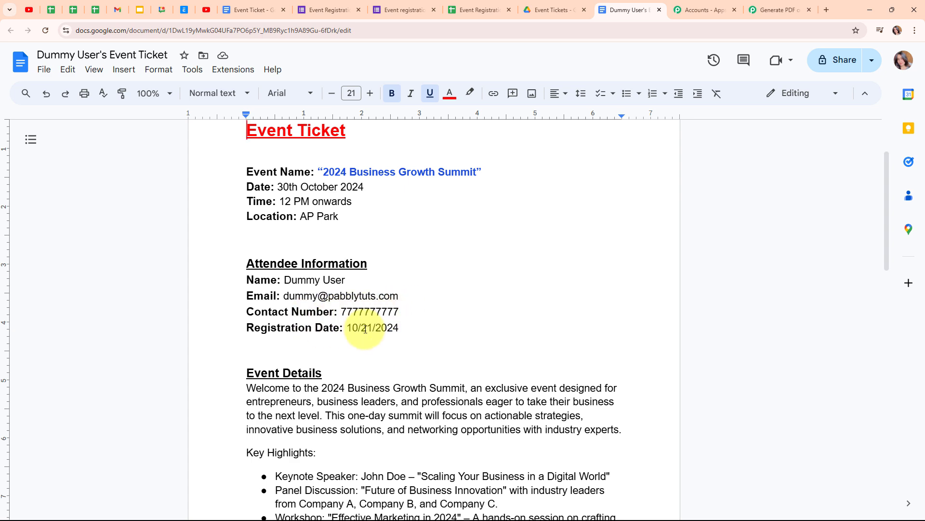
scroll(626, 332, "down", 5)
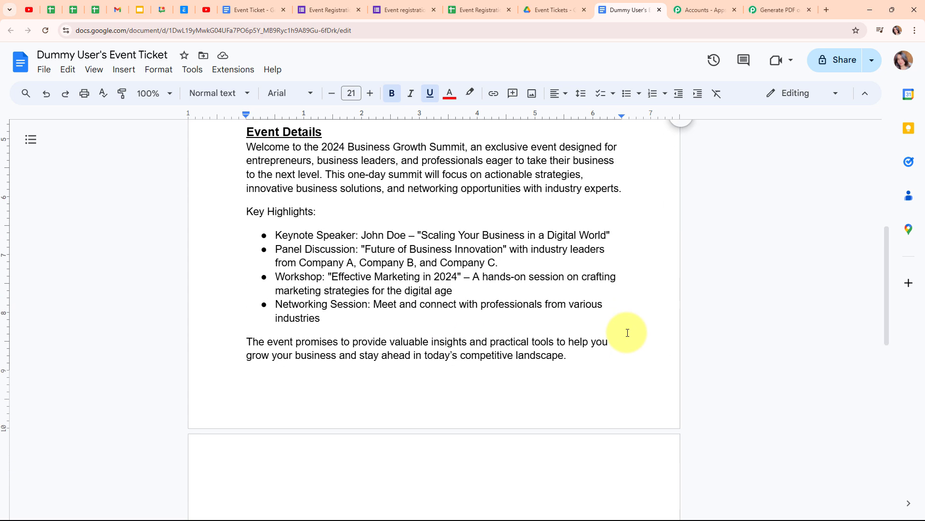
scroll(628, 333, "down", 10)
scroll(627, 333, "up", 13)
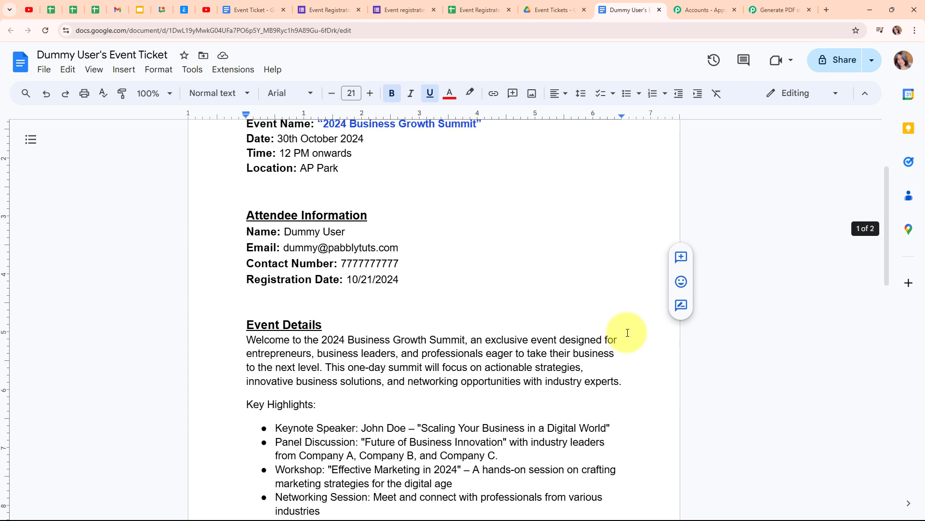
scroll(627, 332, "up", 3)
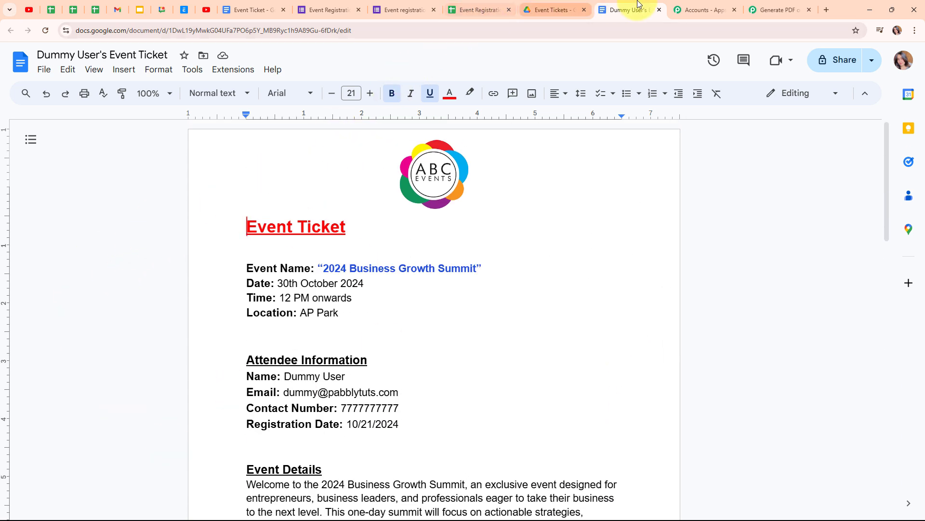
left_click(776, 10)
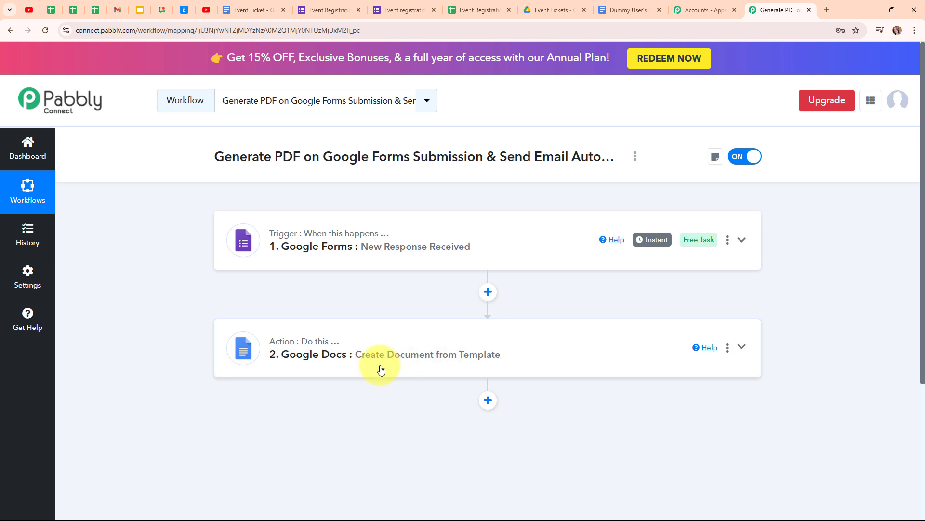
- Add a third action step after Google Docs using the Google Drive app, searched as 'Goo'
scroll(356, 347, "down", 1)
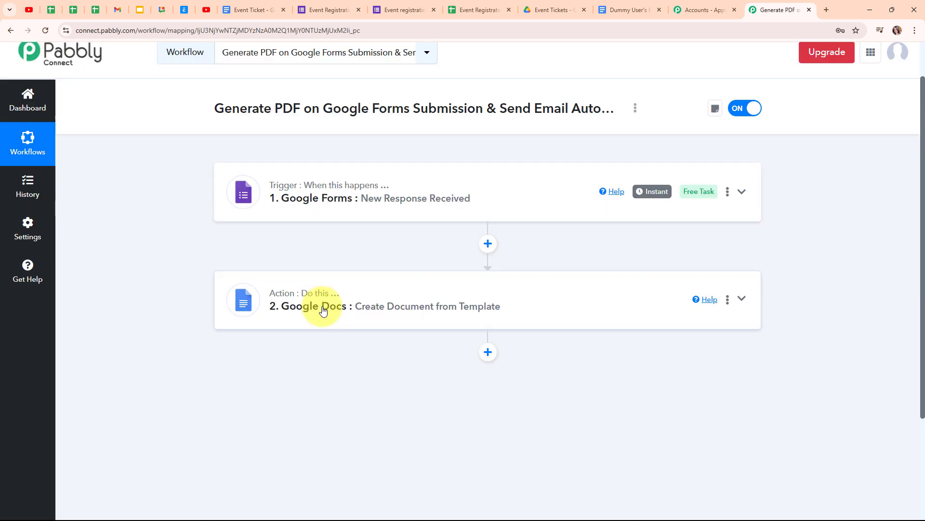
left_click(487, 355)
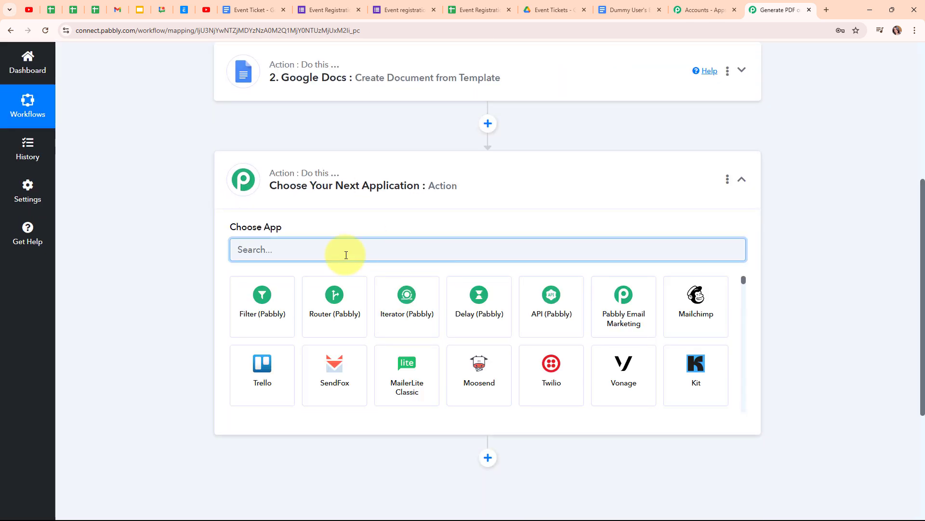
type("Goo")
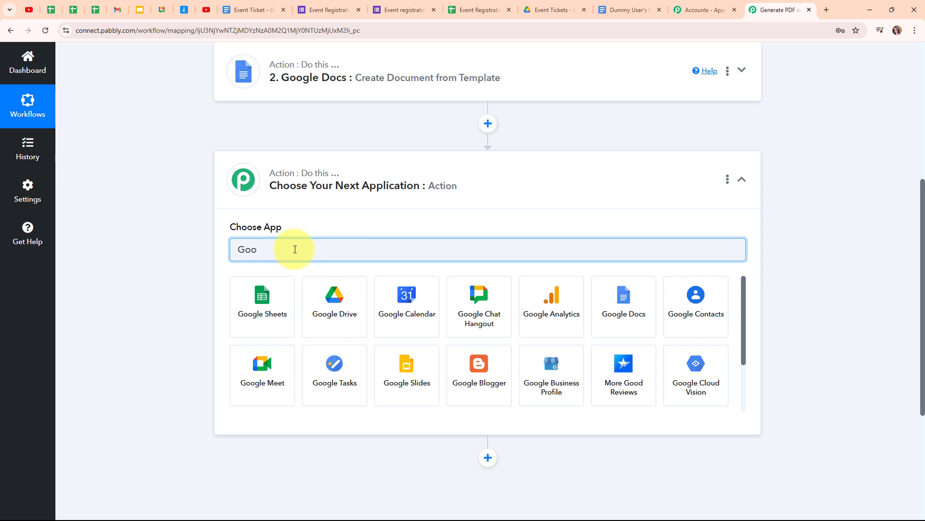
left_click(346, 318)
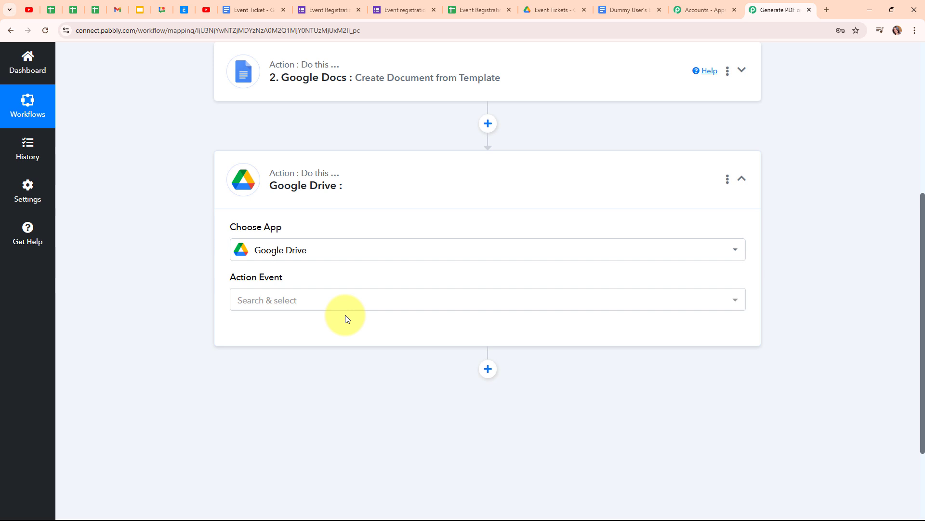
- Choose Share a File With Anyone as the Google Drive step's action event
left_click(311, 301)
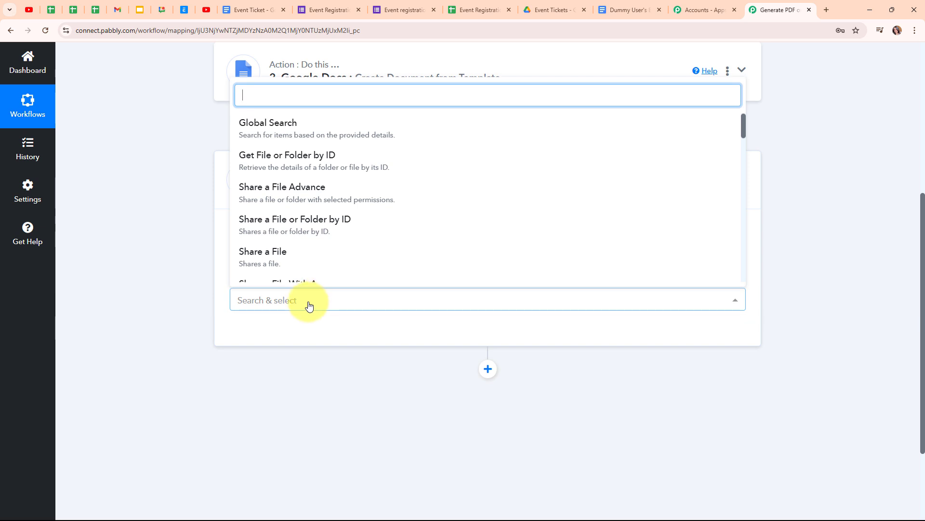
scroll(371, 217, "down", 2)
left_click(381, 244)
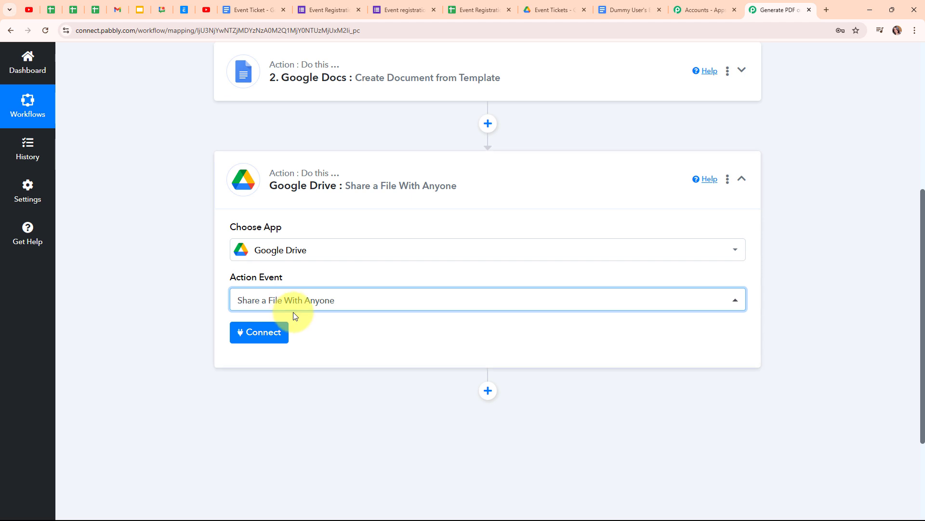
left_click(628, 4)
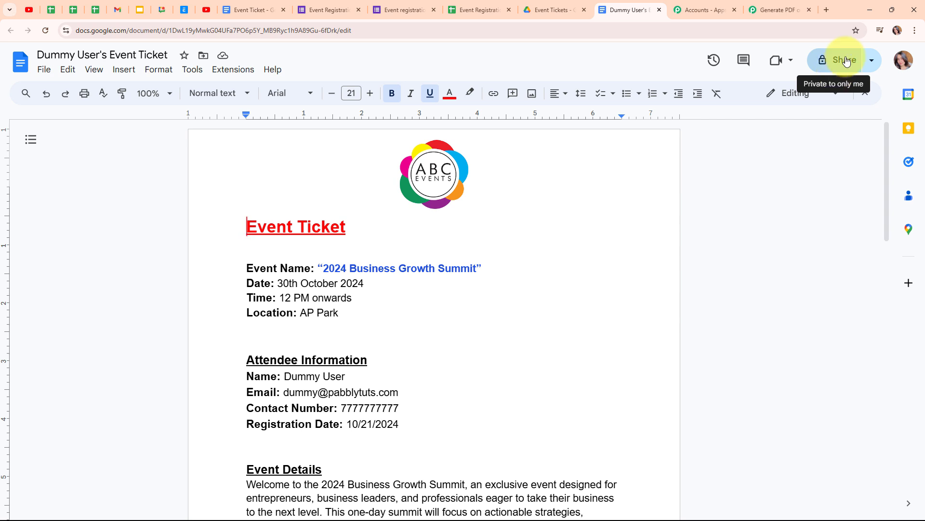
left_click(759, 5)
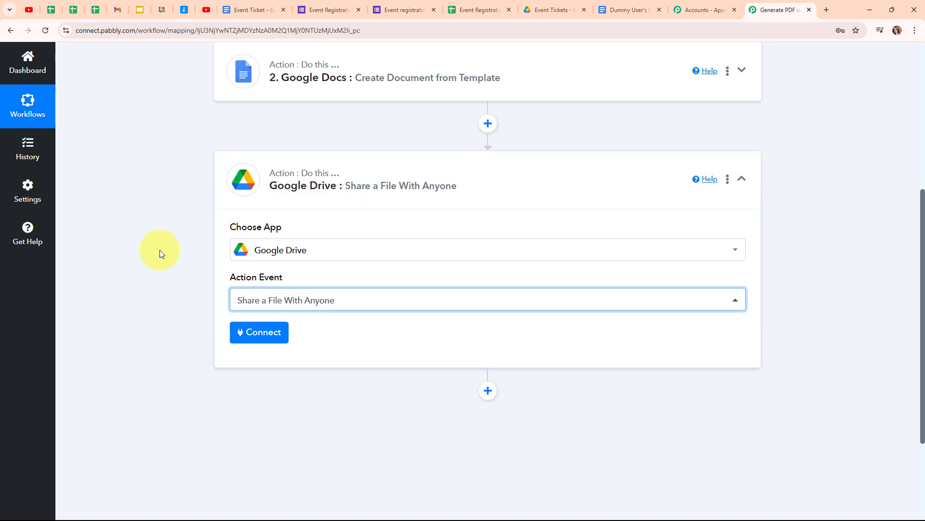
- Add a new Google Drive connection by signing in with Google and allowing access
left_click(268, 343)
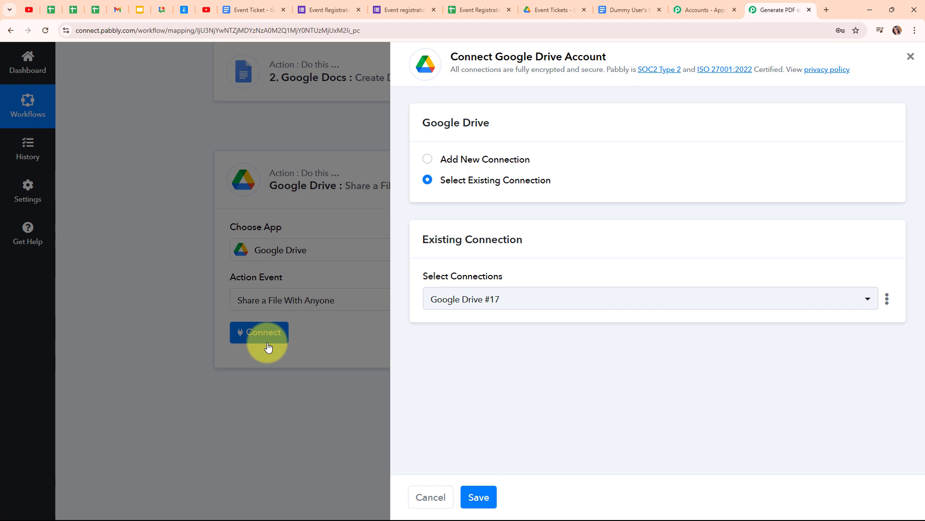
left_click(429, 163)
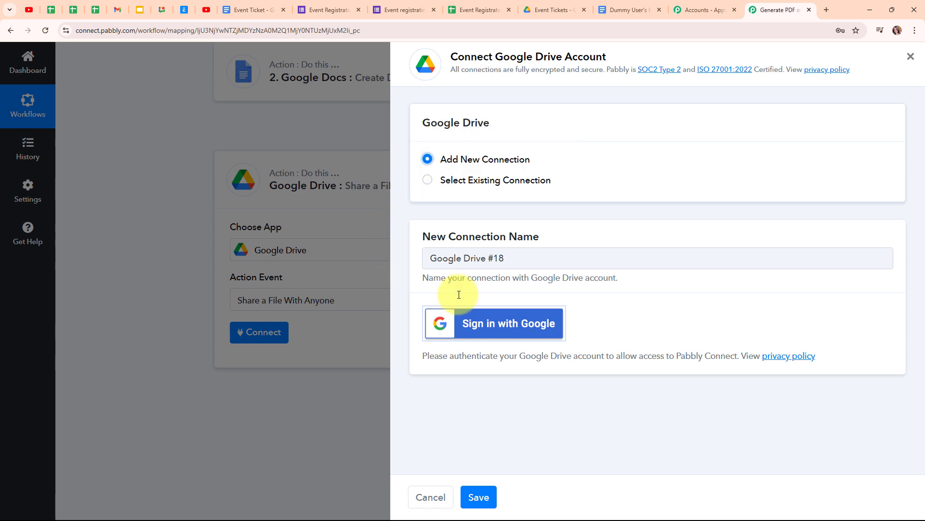
left_click(515, 331)
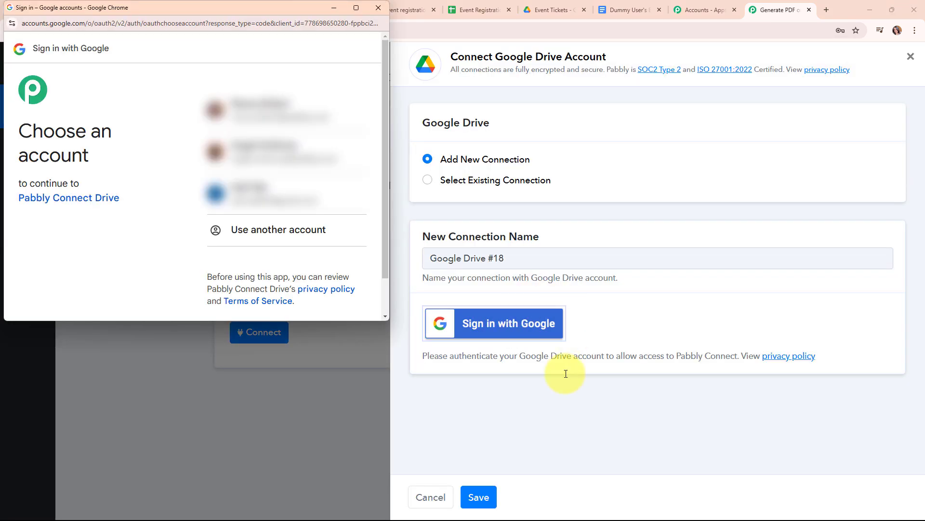
left_click(298, 113)
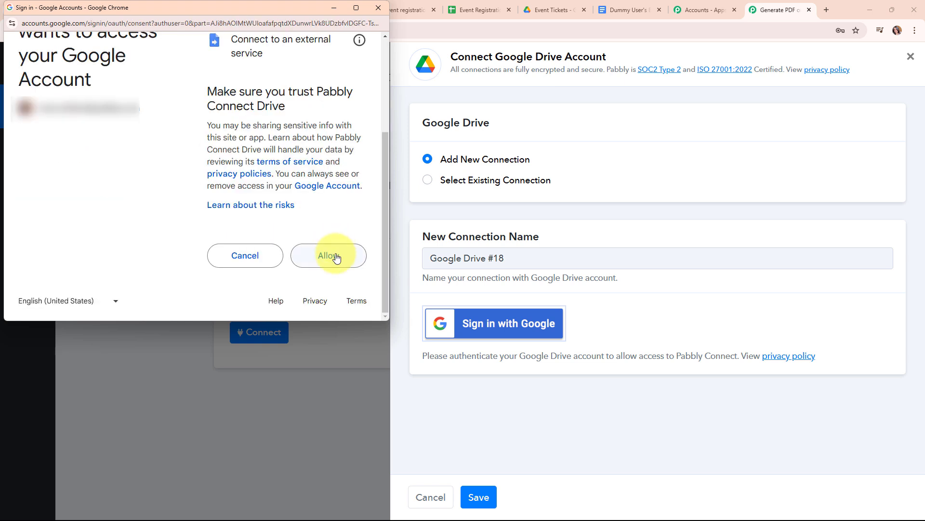
left_click(336, 257)
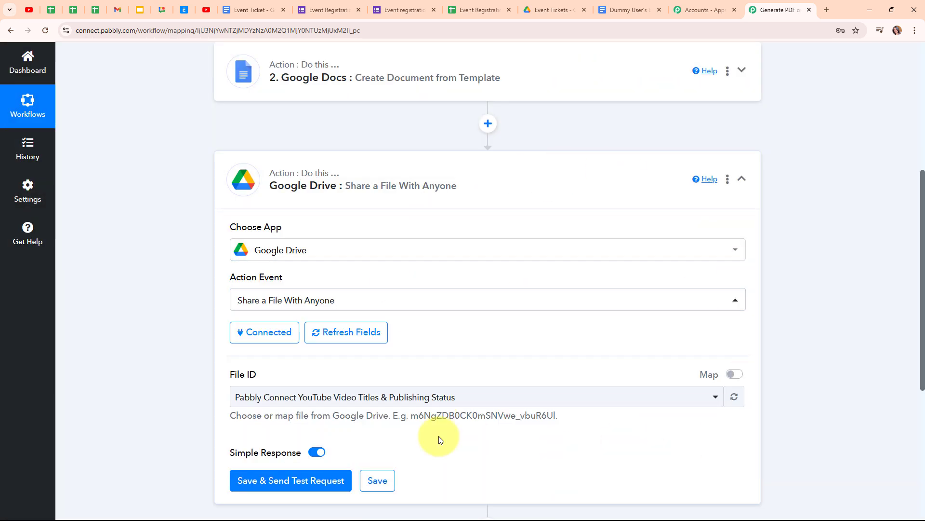
- Switch the File ID field to mapped data entry and clear its existing value
scroll(484, 357, "down", 3)
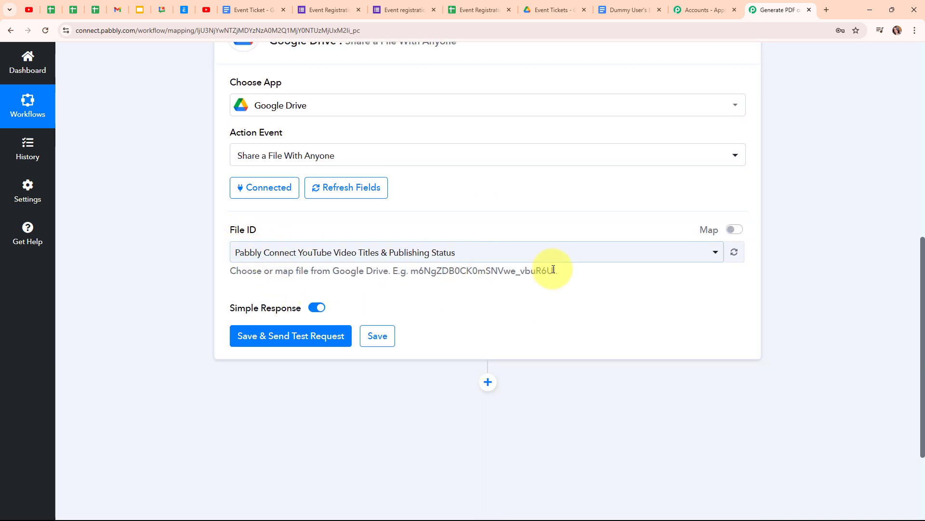
left_click(646, 263)
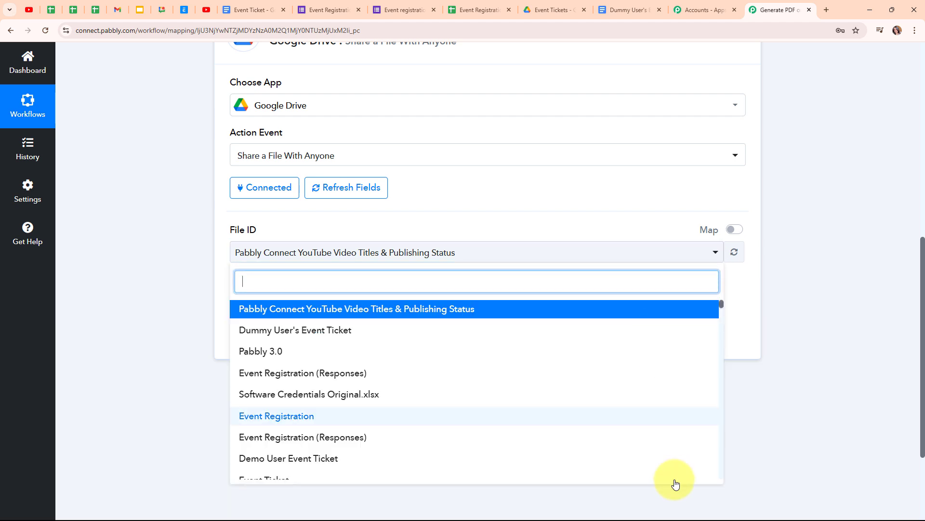
left_click(694, 252)
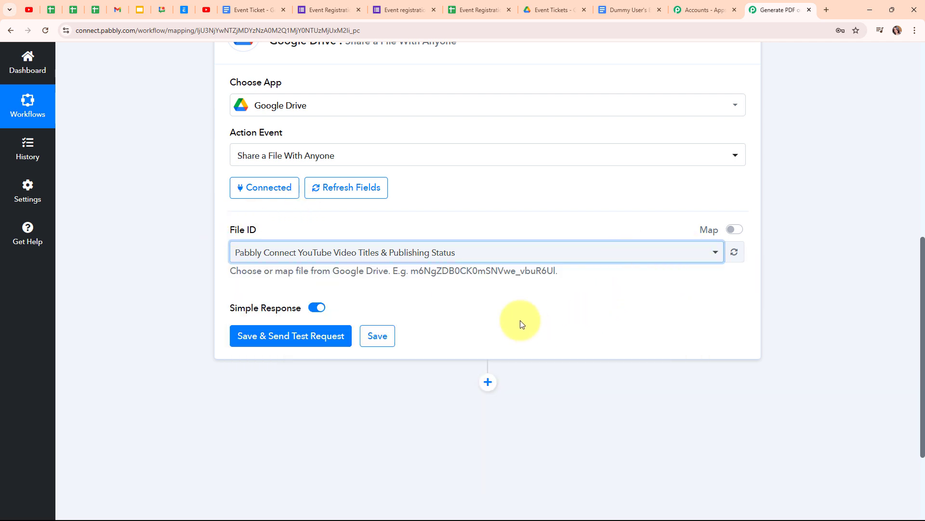
left_click(735, 230)
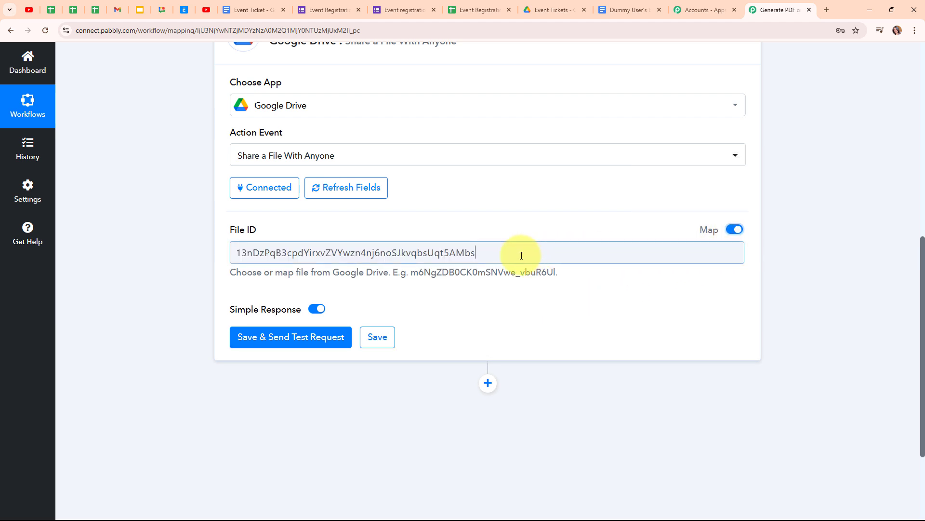
left_click_drag(480, 254, 206, 259)
key("BackSpace")
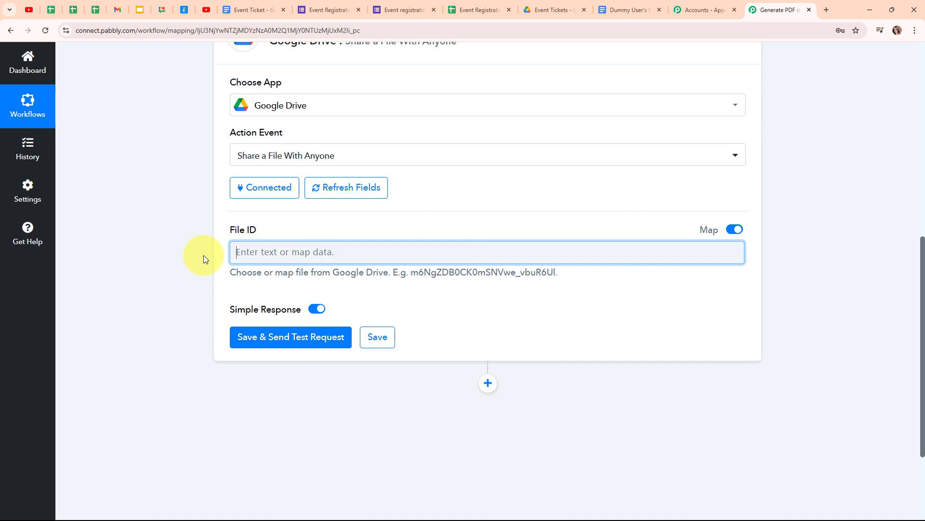
- Map File ID to DocumentId from the 2. Google Docs step's output
left_click(313, 250)
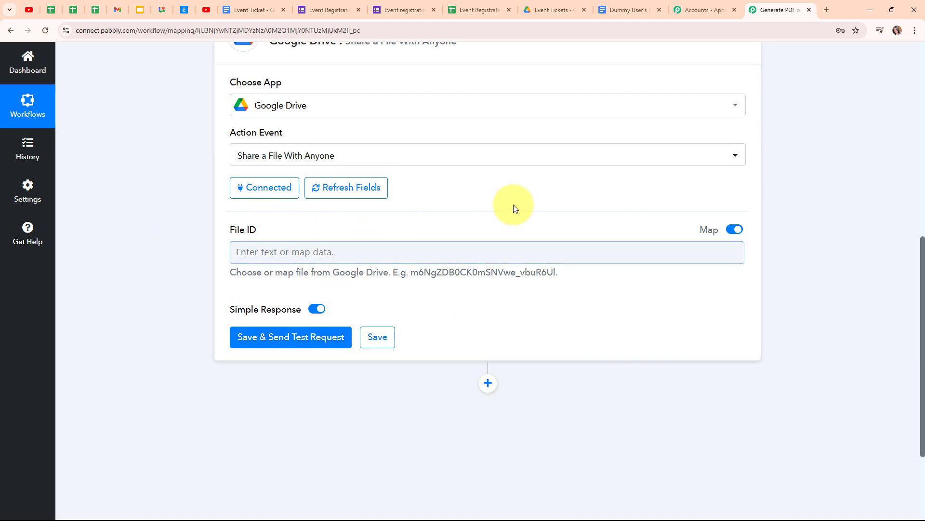
scroll(514, 208, "up", 4)
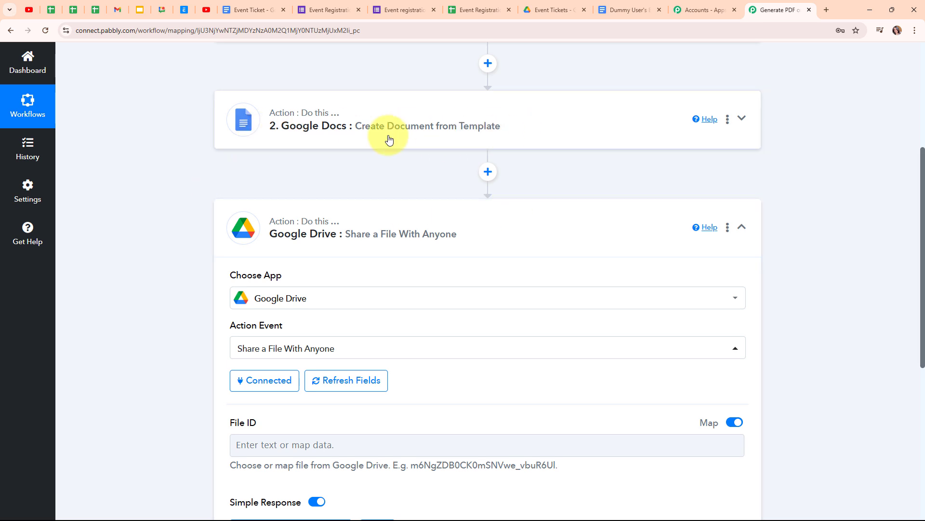
scroll(349, 310, "down", 4)
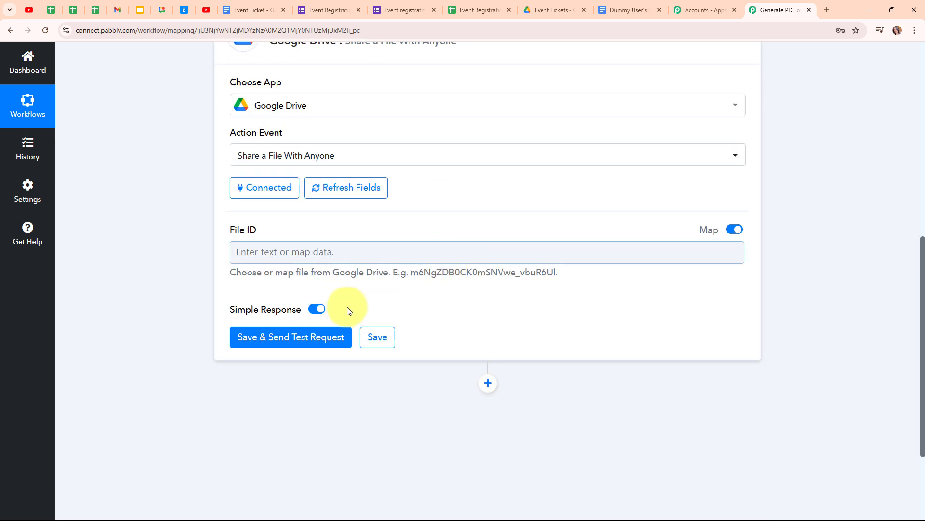
left_click(252, 251)
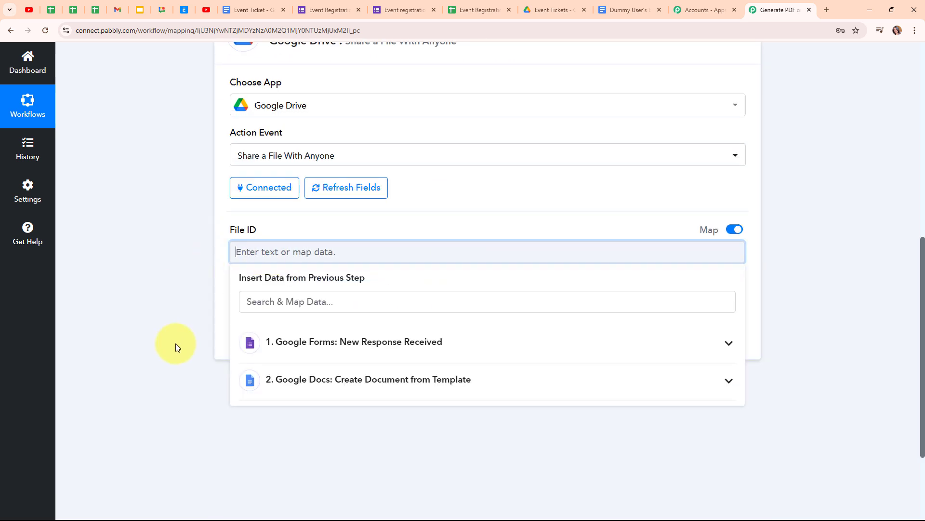
left_click(353, 393)
scroll(282, 494, "down", 1)
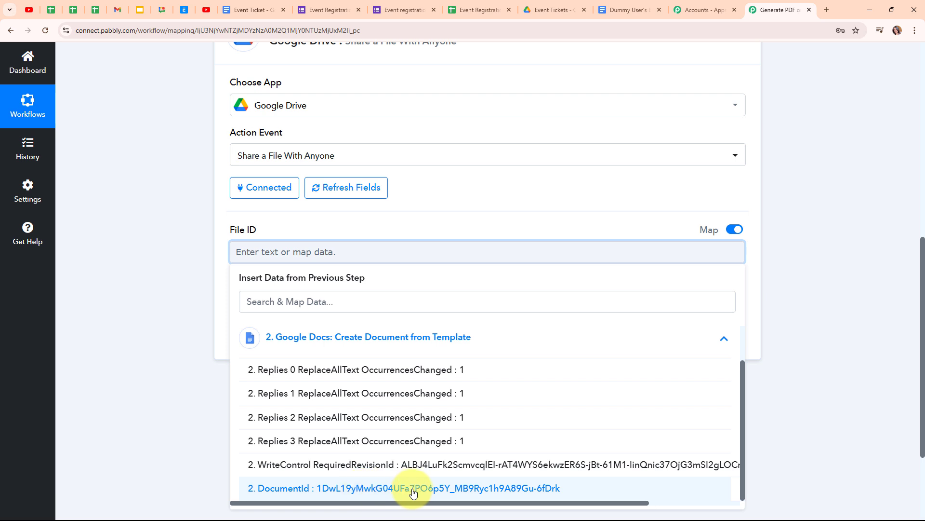
left_click(364, 489)
left_click(172, 288)
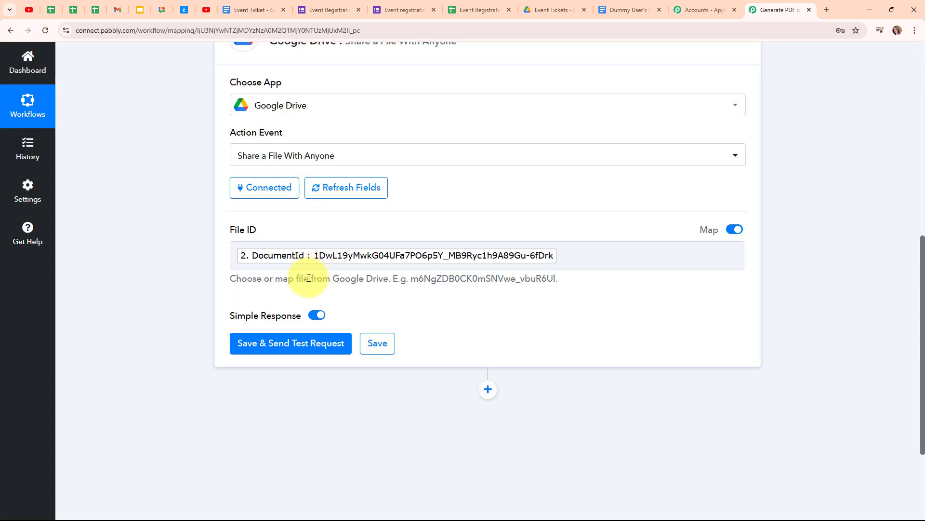
- Save and test the sharing step, checking the response's Application/pdf export link
left_click(297, 355)
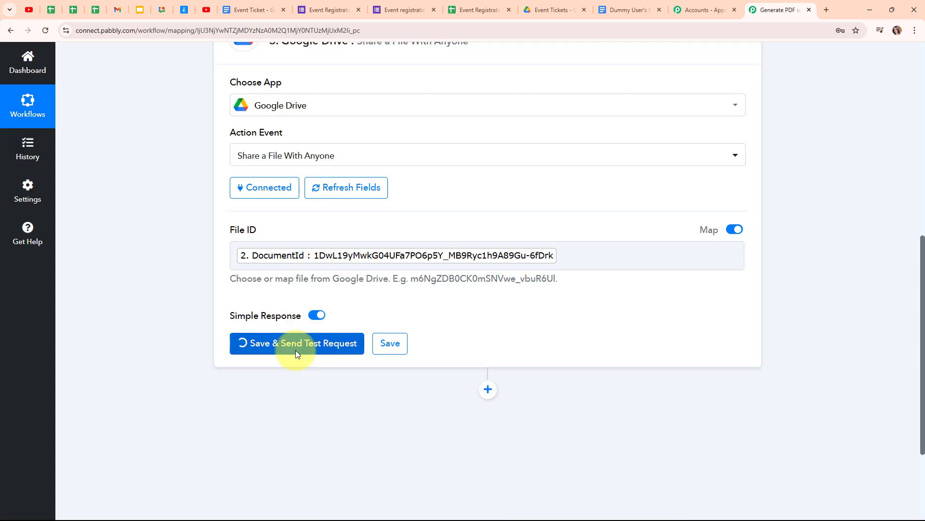
scroll(669, 278, "down", 3)
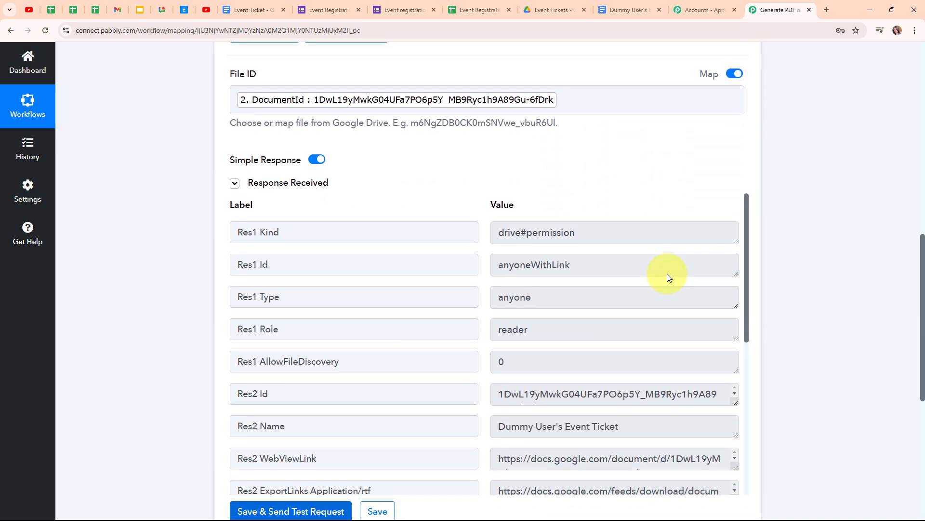
scroll(669, 277, "down", 1)
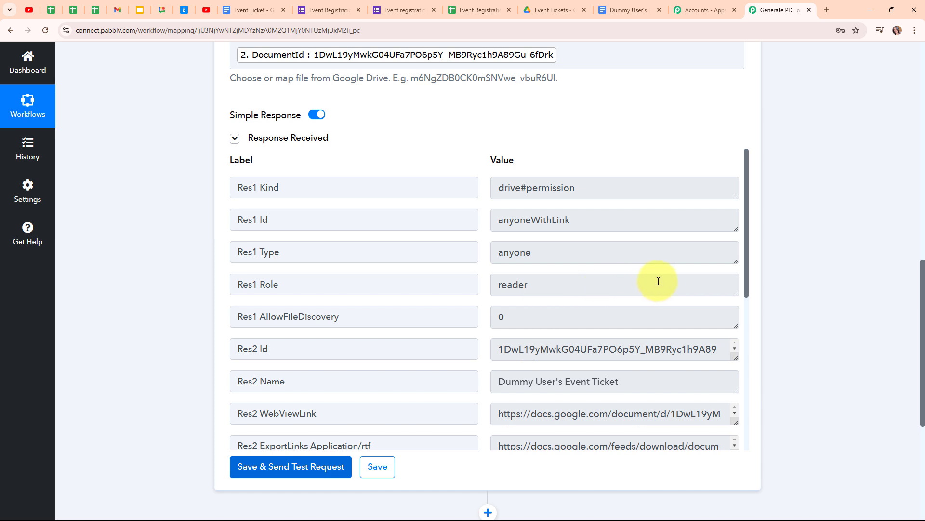
scroll(660, 281, "down", 4)
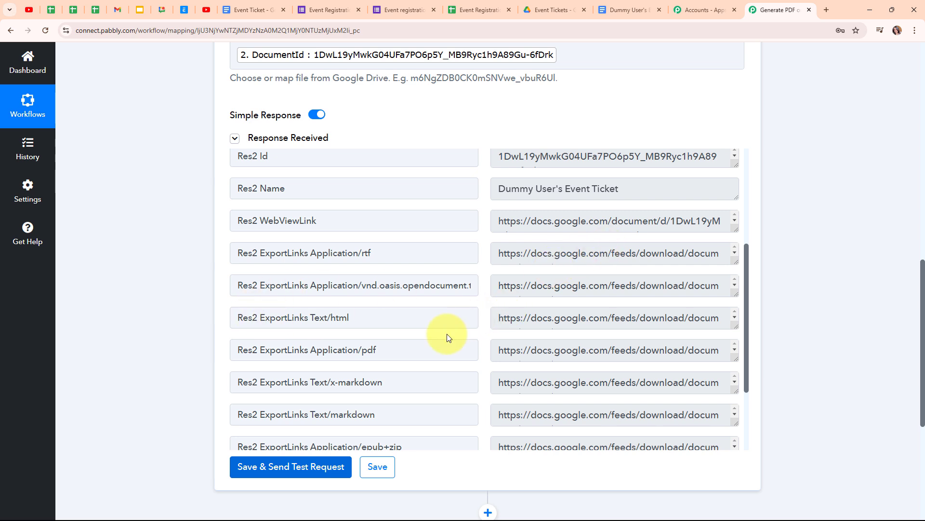
left_click_drag(493, 348, 647, 372)
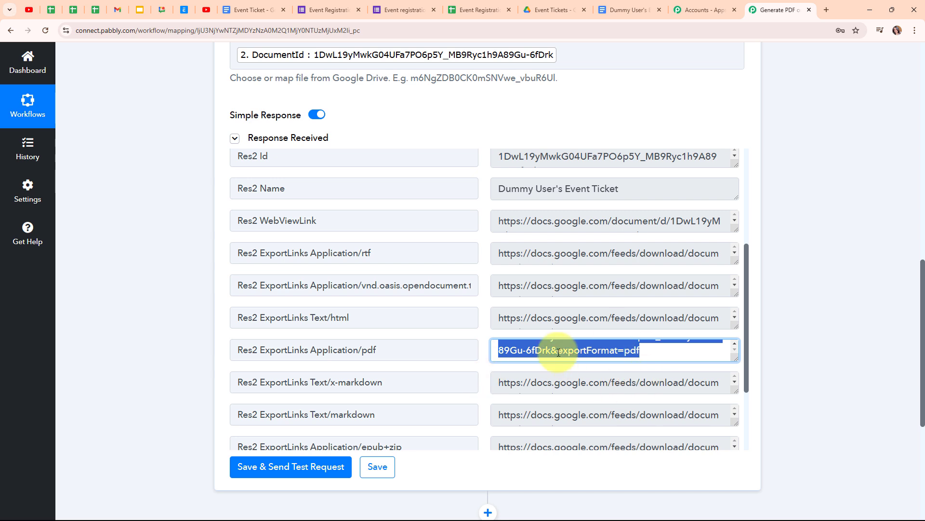
left_click(444, 367)
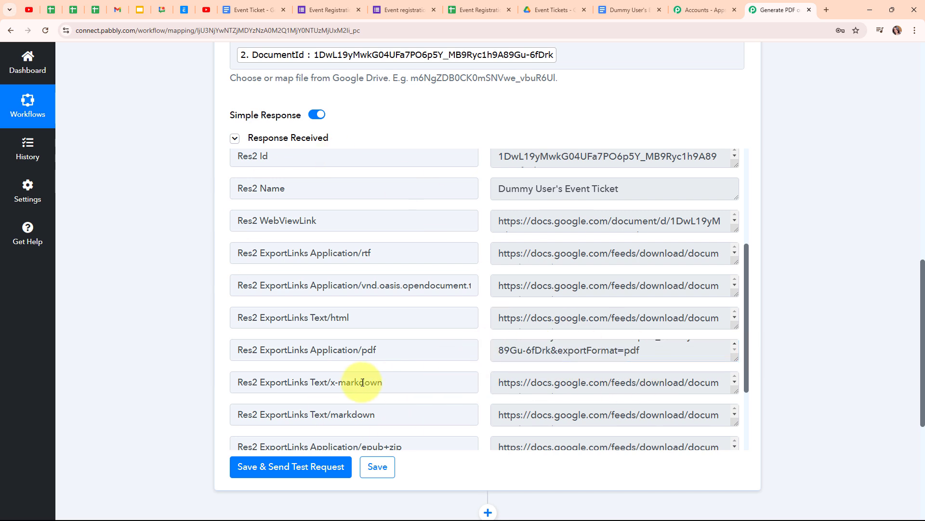
left_click(630, 10)
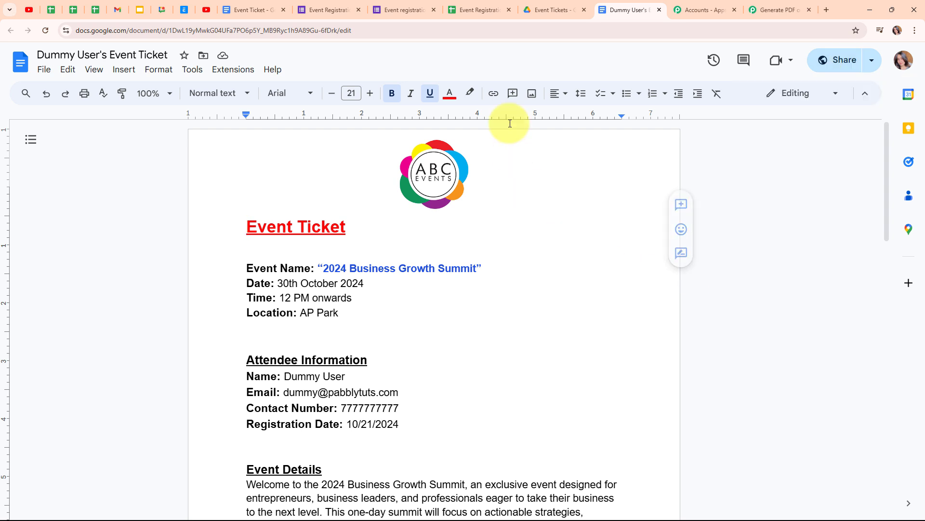
- Return from the Dummy User's Event Ticket document to the Pabbly 'Generate PDF' workflow
left_click(750, 9)
scroll(733, 180, "up", 10)
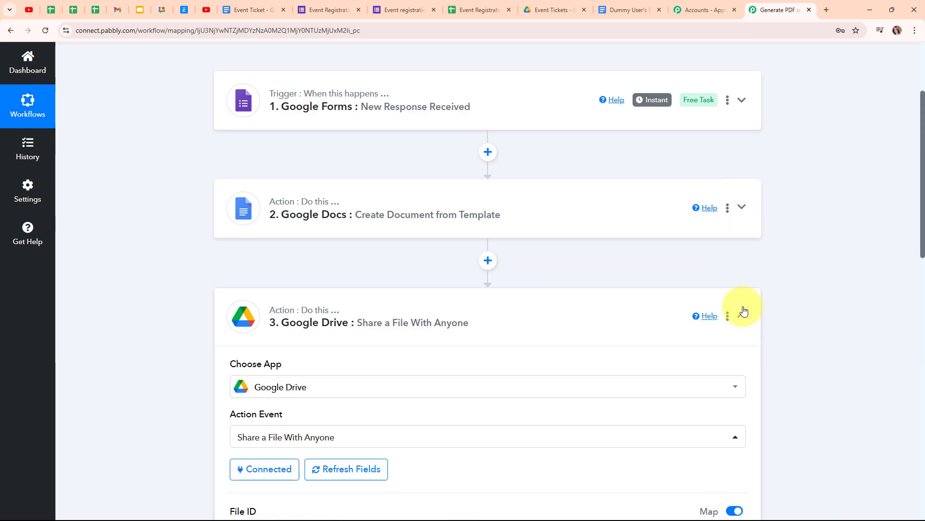
- Collapse the Google Drive step and add a fourth action step using Gmail
left_click(742, 314)
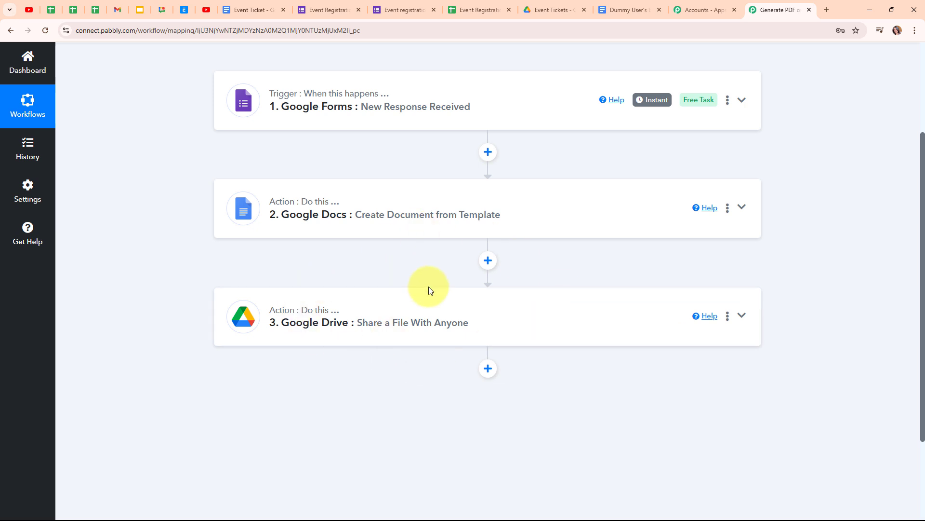
scroll(592, 283, "down", 2)
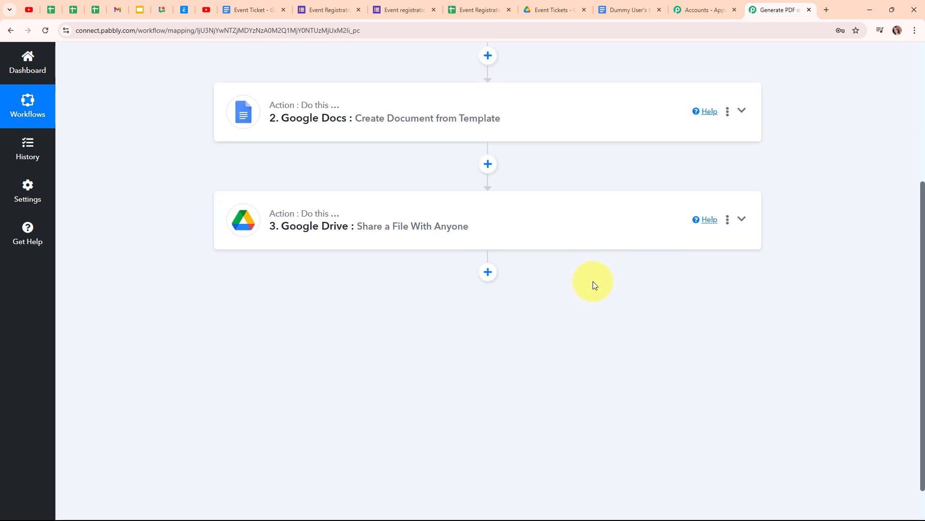
left_click(488, 273)
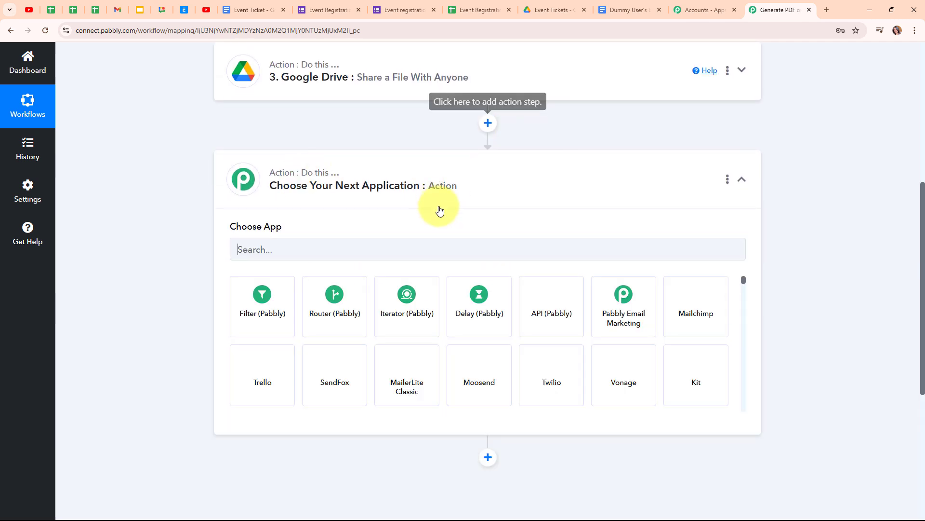
left_click(311, 245)
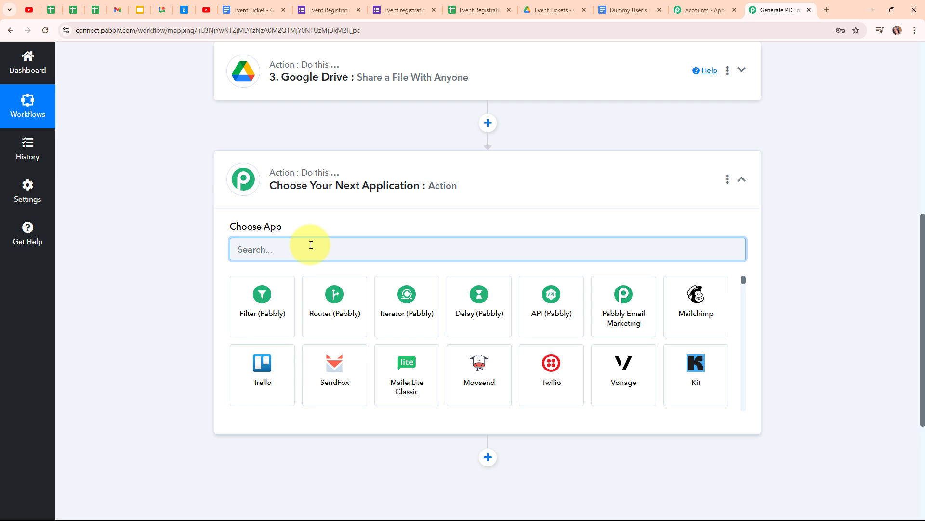
type("Gmail")
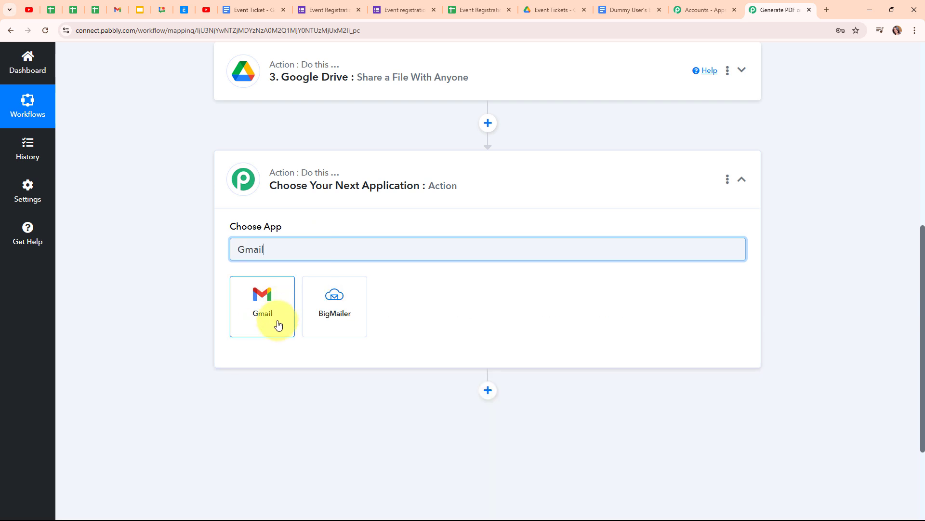
left_click(278, 324)
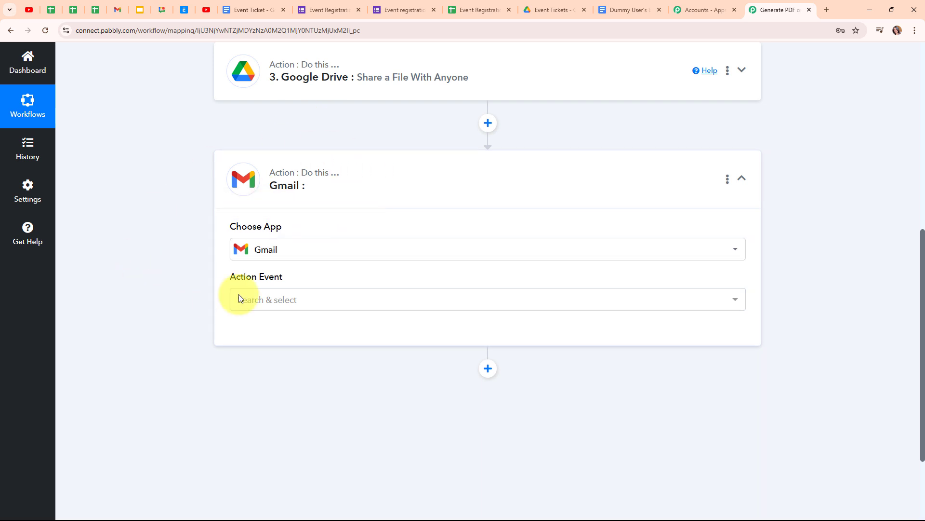
- Set the Gmail step's action event to Send Email (V1)
left_click(296, 305)
scroll(322, 221, "down", 2)
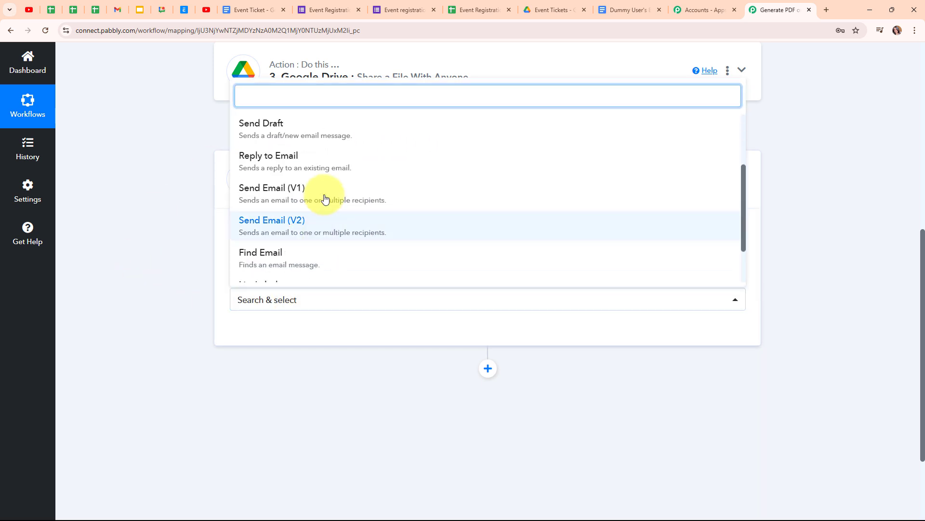
left_click(324, 189)
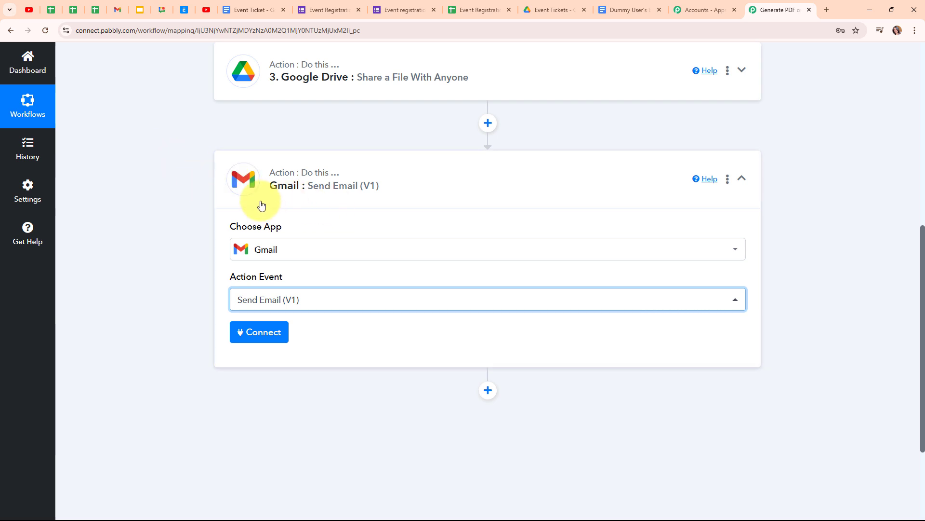
- Add a new Gmail connection by signing in with Google and allowing Pabbly to send email
left_click(254, 332)
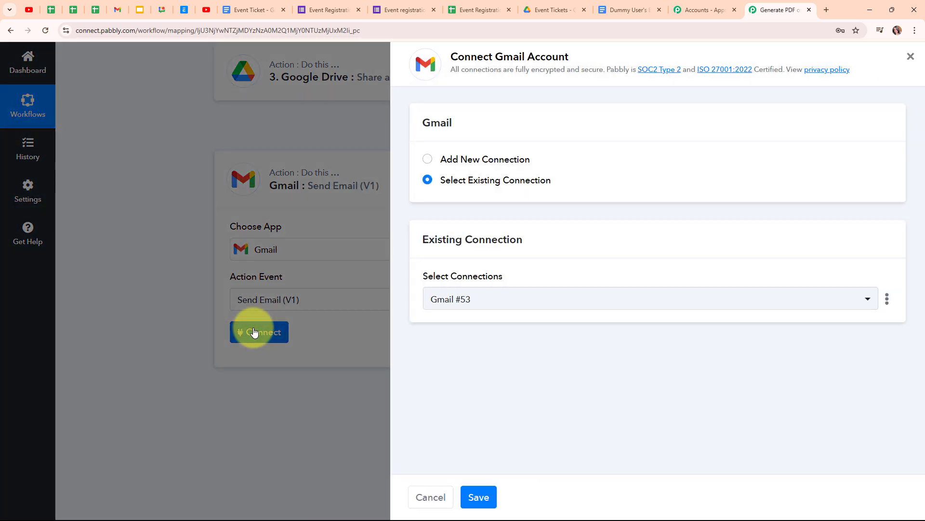
left_click(428, 159)
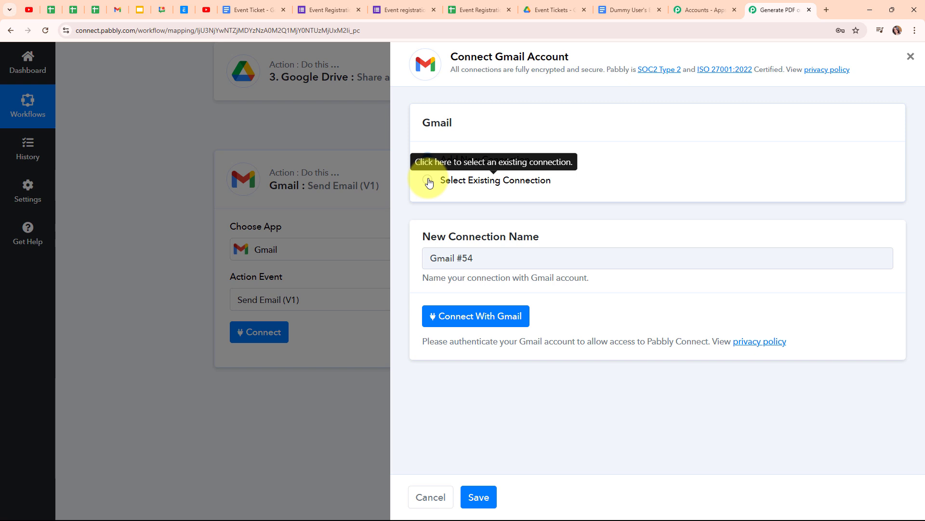
left_click(470, 318)
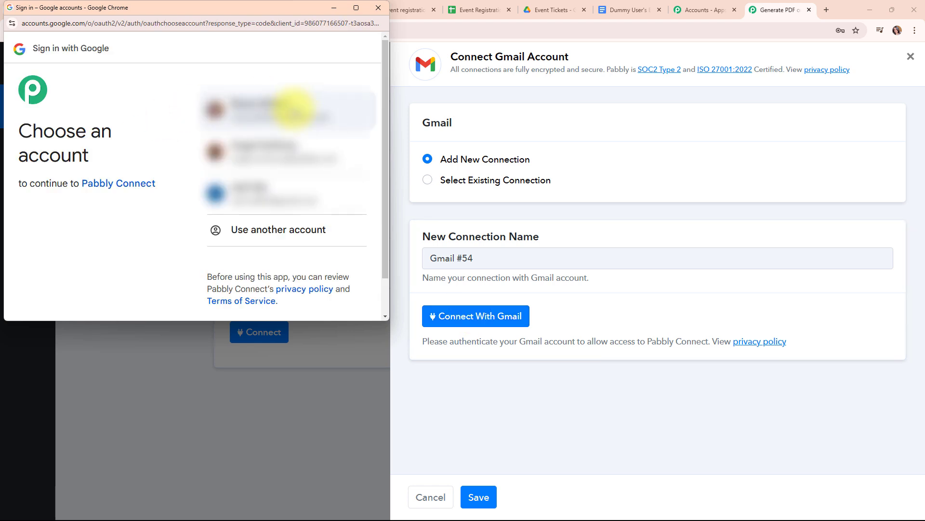
left_click(294, 108)
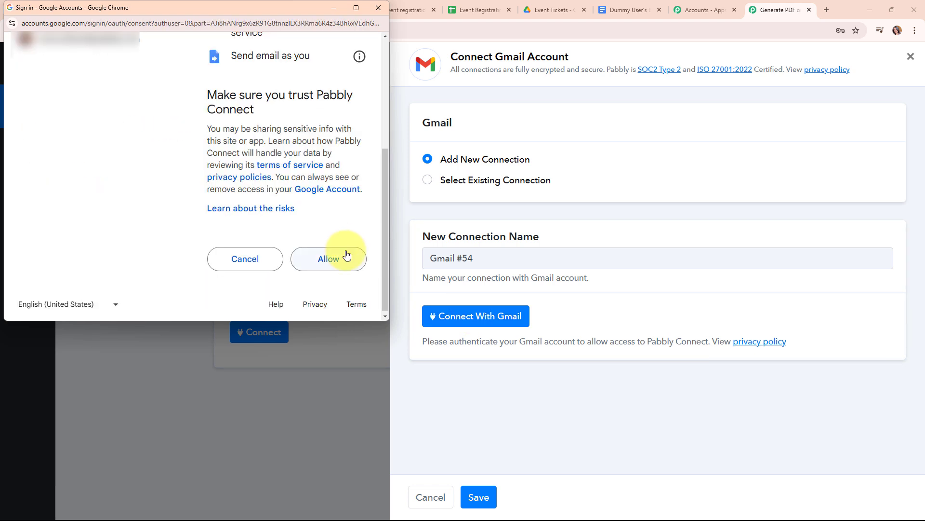
left_click(346, 255)
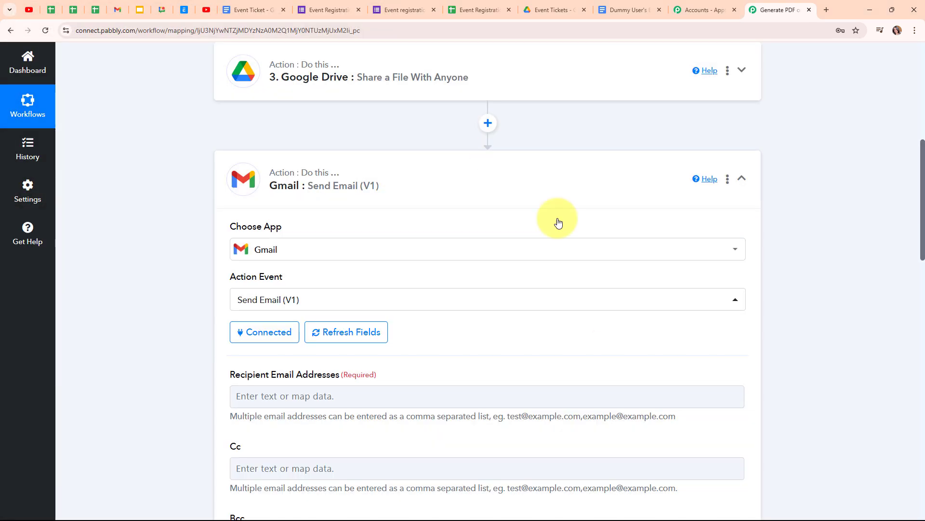
- Map the Google Forms response's Email field as the Gmail recipient address
scroll(510, 319, "down", 3)
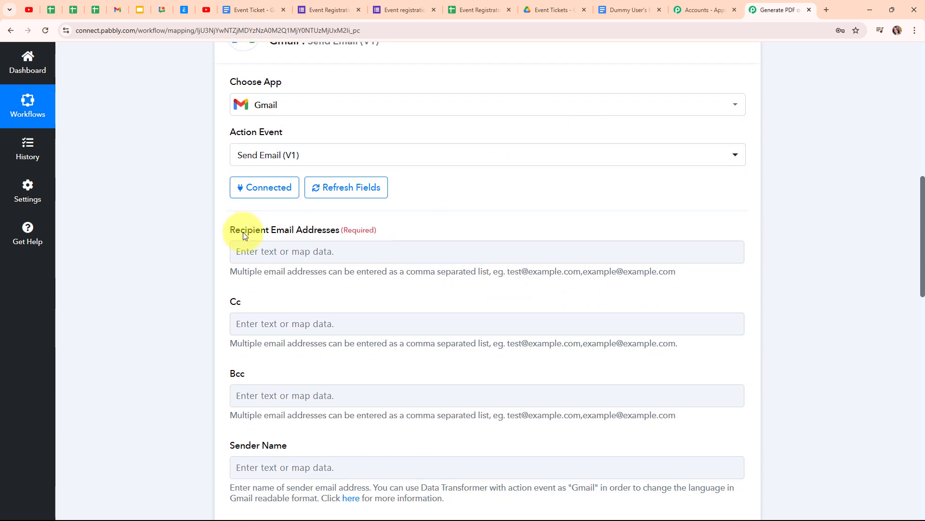
left_click(276, 252)
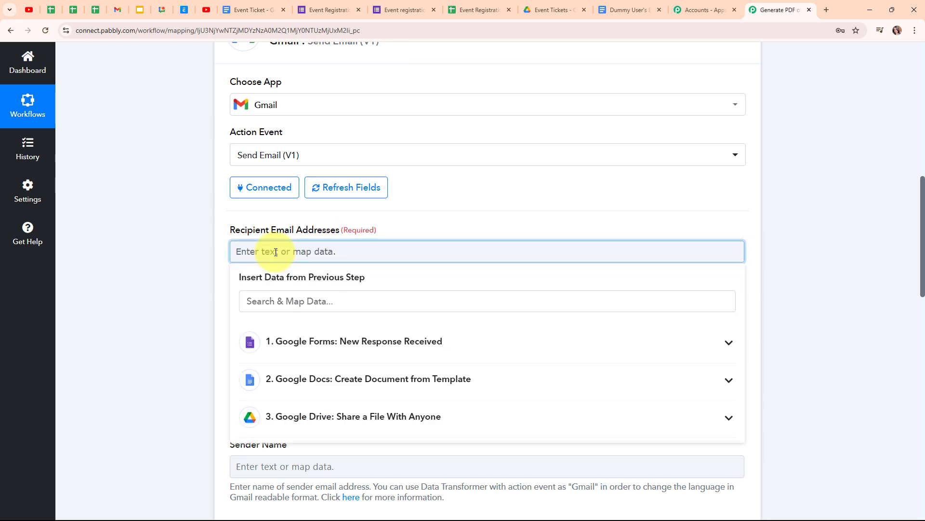
left_click(283, 299)
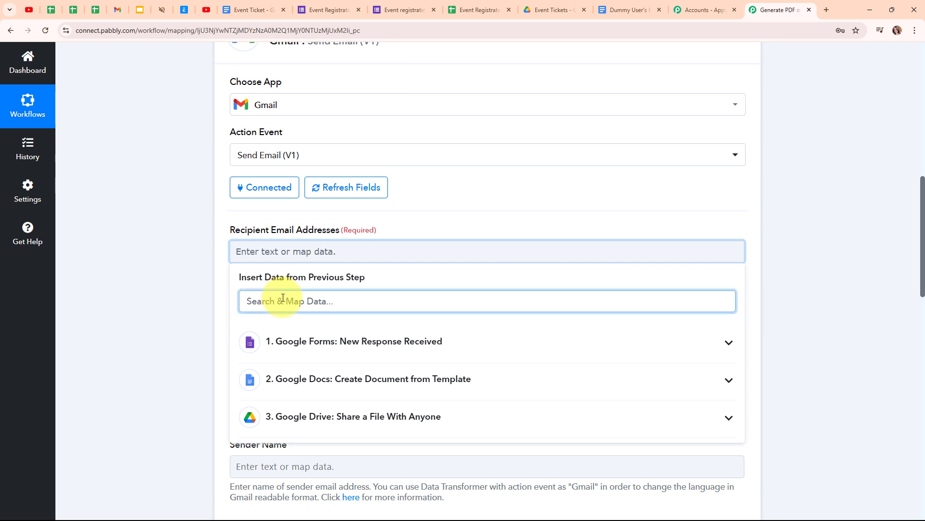
type("@")
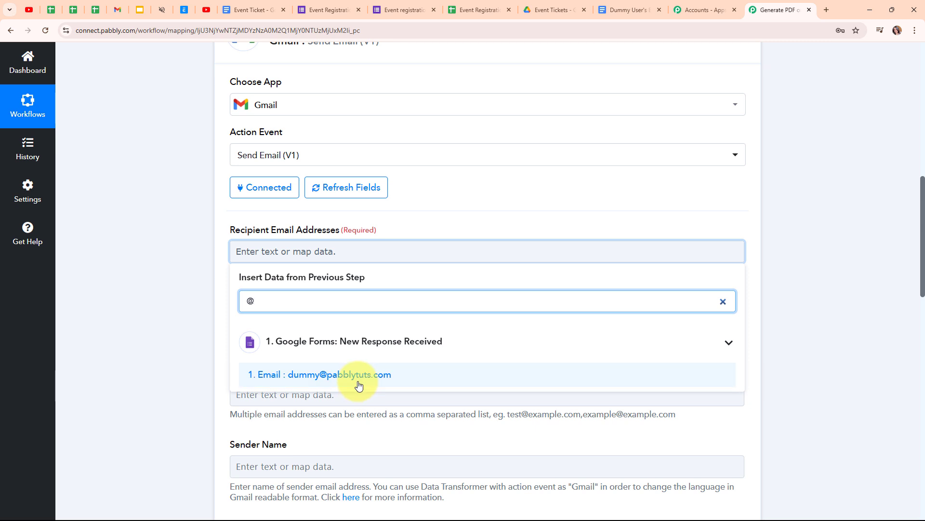
left_click(359, 374)
left_click(189, 336)
- Set the Sender Name to 'ABC Events'
scroll(426, 304, "down", 3)
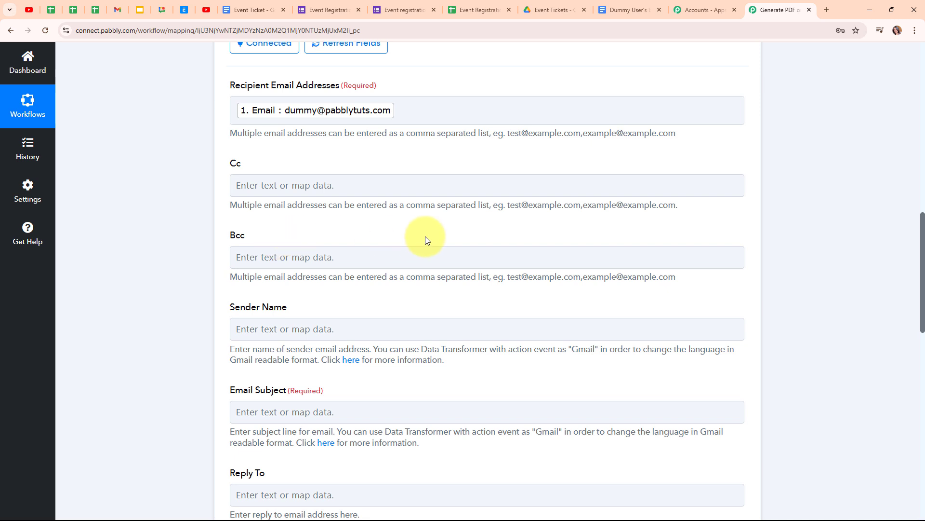
scroll(386, 236, "down", 2)
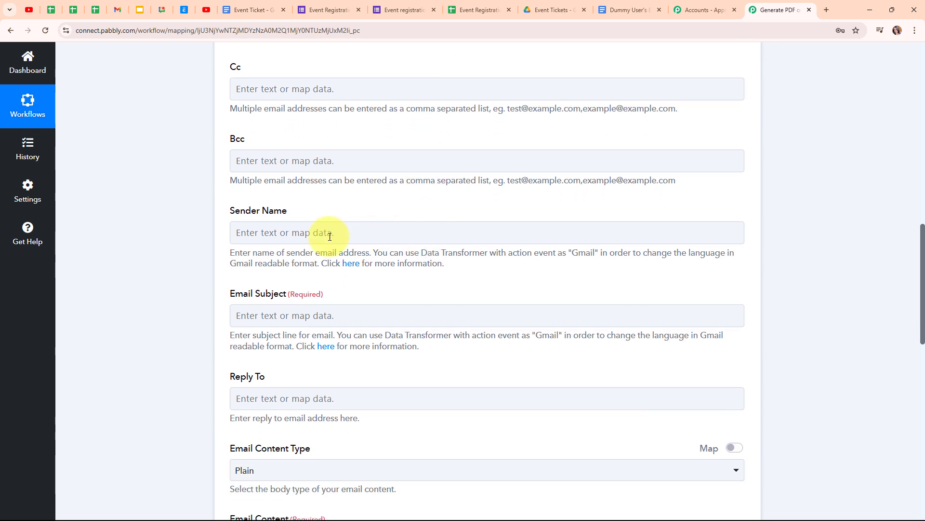
left_click(298, 236)
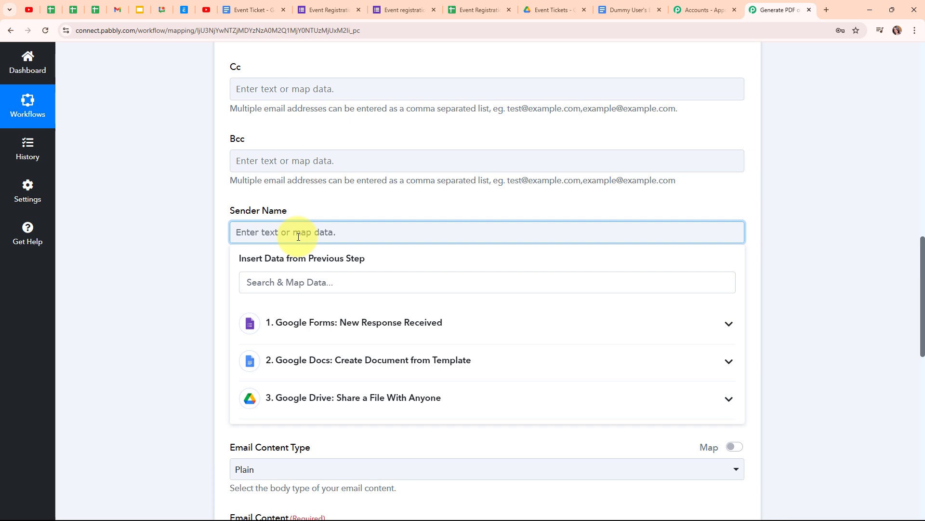
type("ABC Events")
- Paste the prepared ticket subject line into the Email Subject field
left_click(461, 254)
scroll(461, 254, "down", 2)
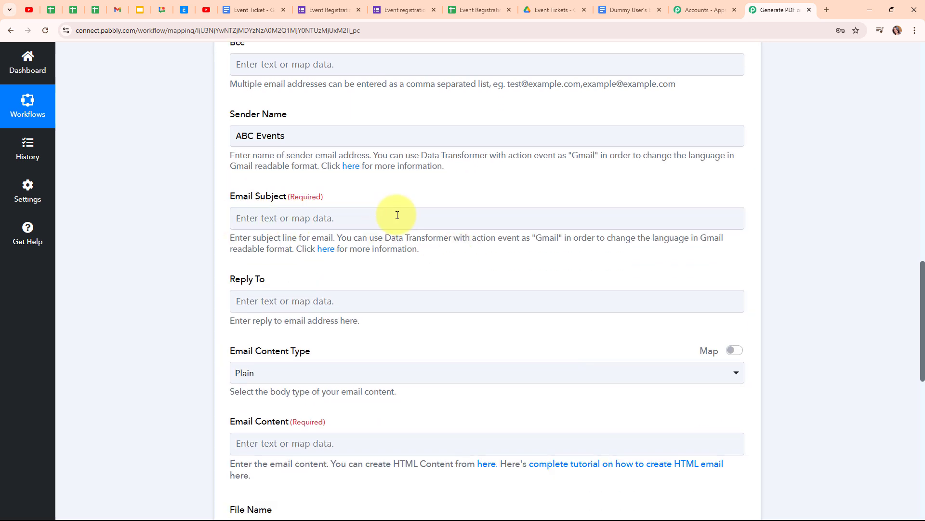
left_click(266, 215)
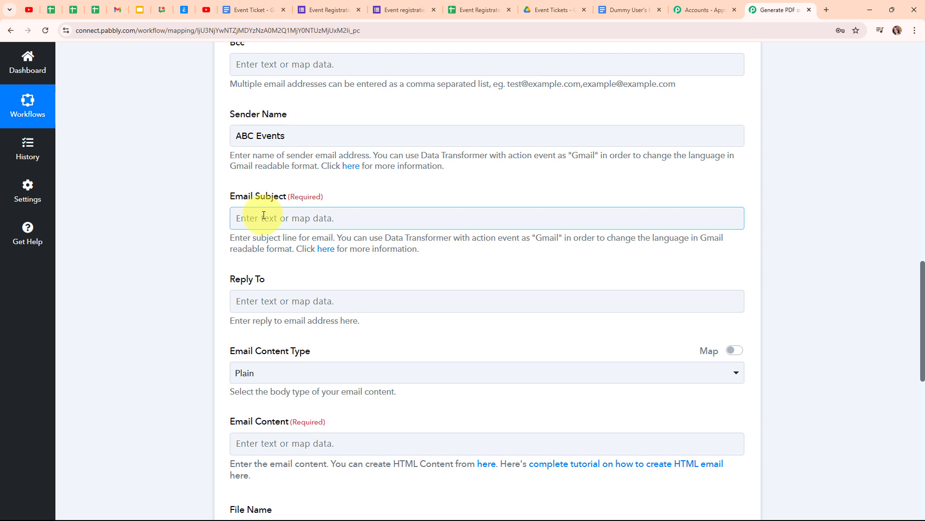
left_click(264, 215)
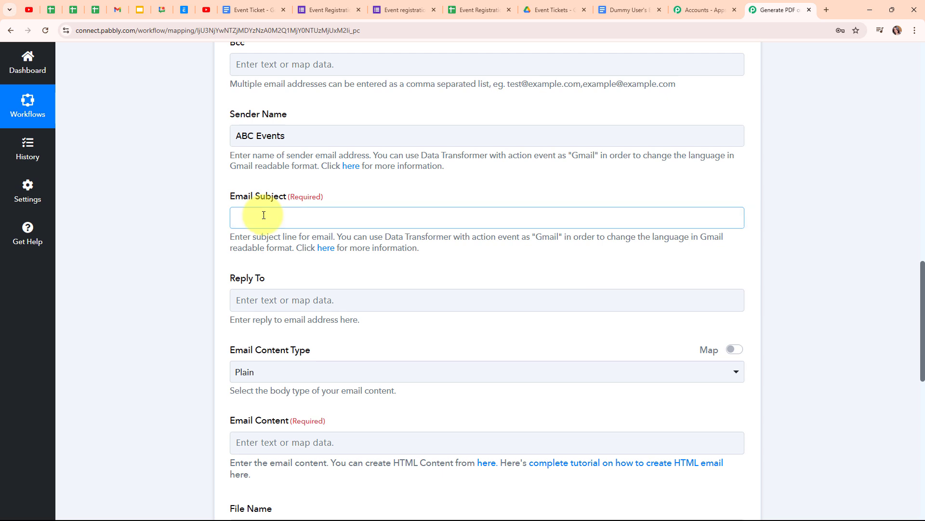
type("Your Ticket for the 2024 Business Growth Summit – 30th October 2024.")
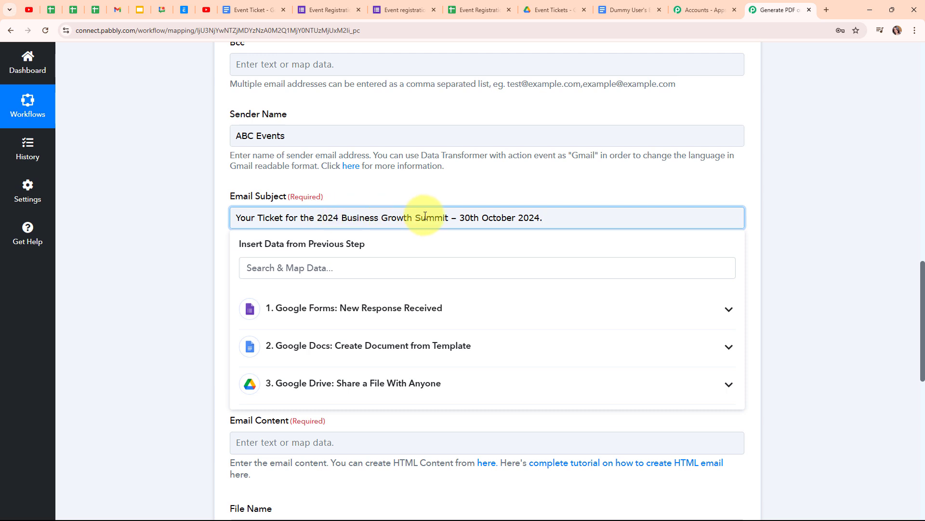
left_click(138, 238)
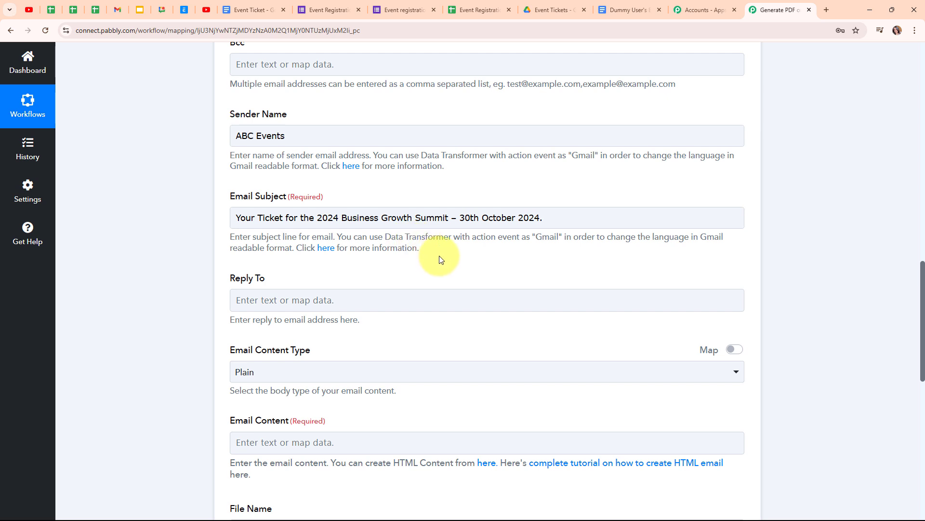
- Keep Email Content Type as Plain and place the cursor in Email Content
scroll(439, 255, "down", 3)
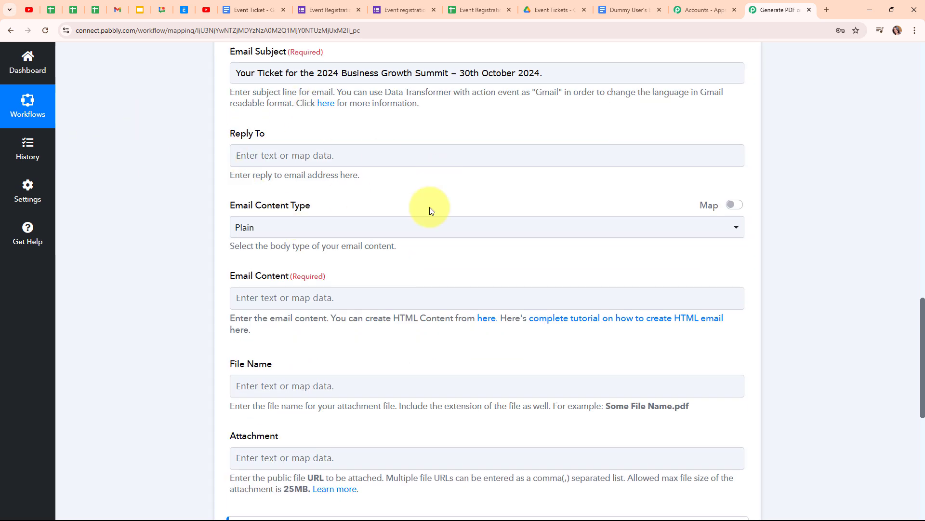
scroll(399, 198, "down", 1)
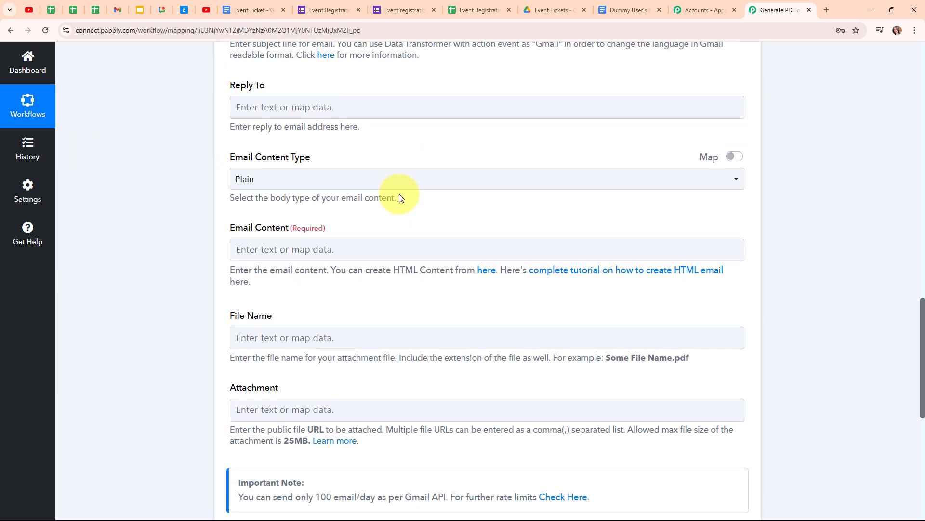
left_click(357, 185)
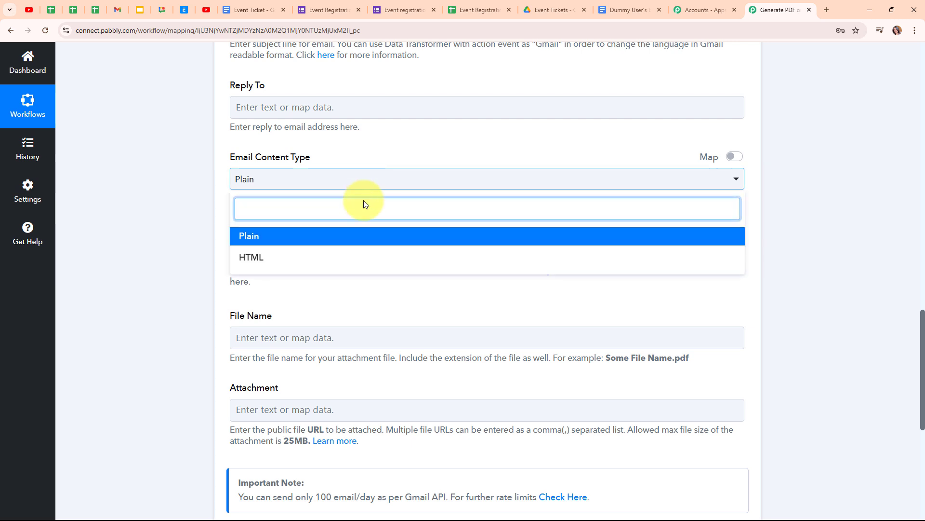
left_click(368, 236)
scroll(459, 204, "down", 1)
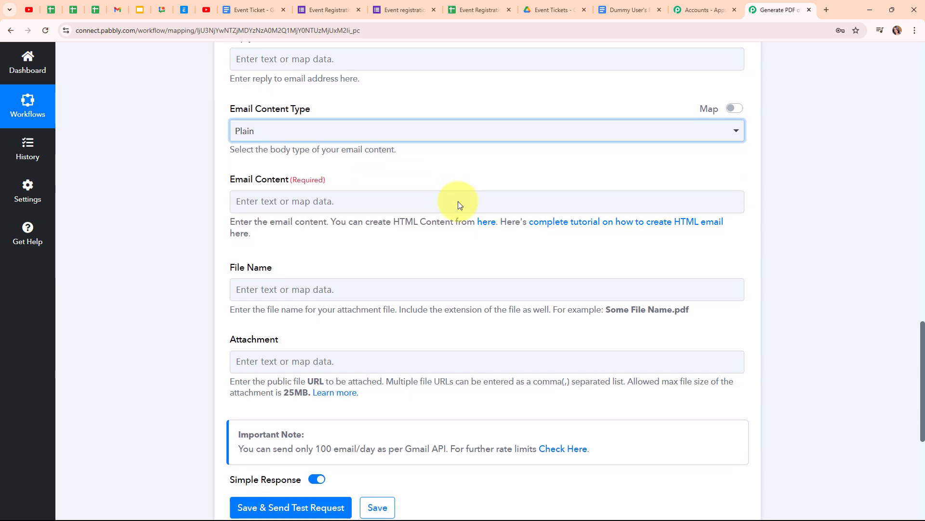
left_click(258, 201)
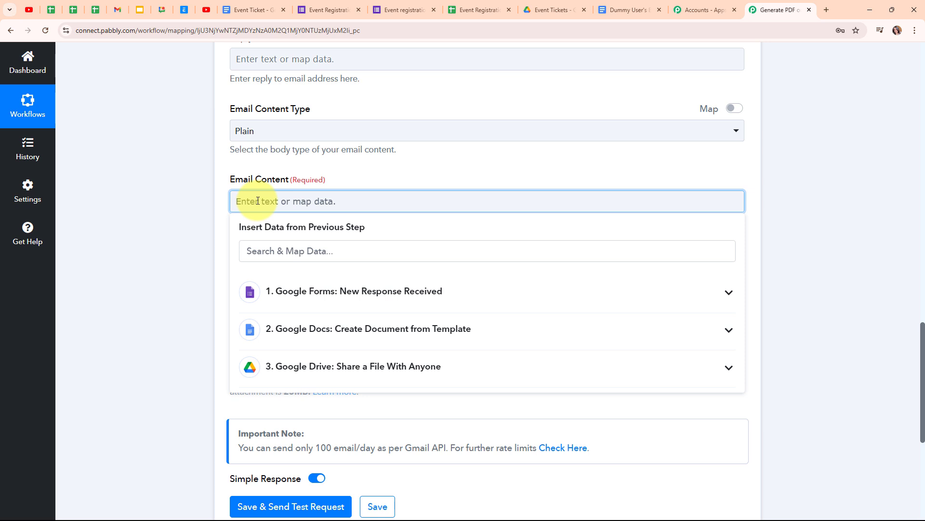
- Paste the Business Growth Summit thank-you message and delete the [Attendee Name] placeholder
type("Dear [Attendee Name],  Thank you for registering for the 2024 Business Growth Summit! We're excited to have you join us for this exclusive event focused on business innovation, growth strategies, and networking opportunities with industry leaders.  Please find your event ticket attached to this email. Be sure to bring it with you on the day of the event for entry.  We look forward to seeing you and hope this event brings valuable insights to your business journey!  Best regards, ABC Events")
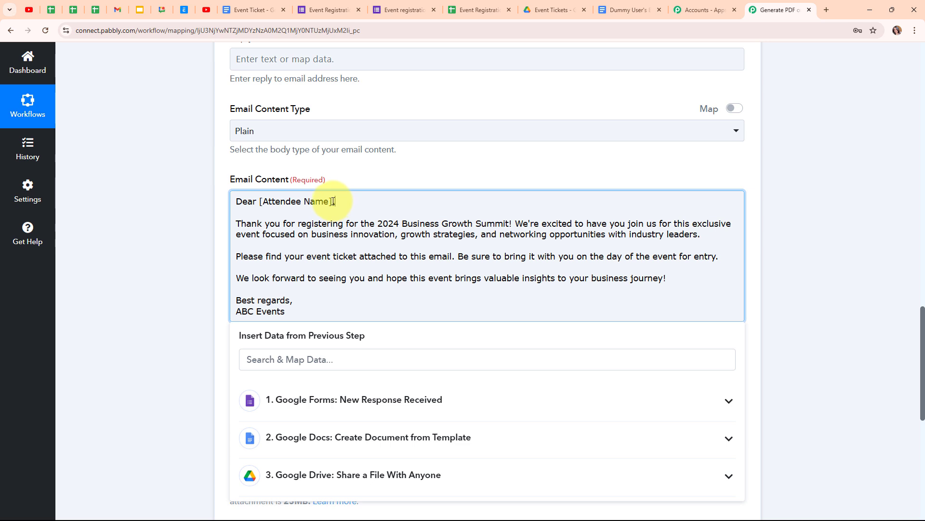
left_click_drag(333, 201, 261, 203)
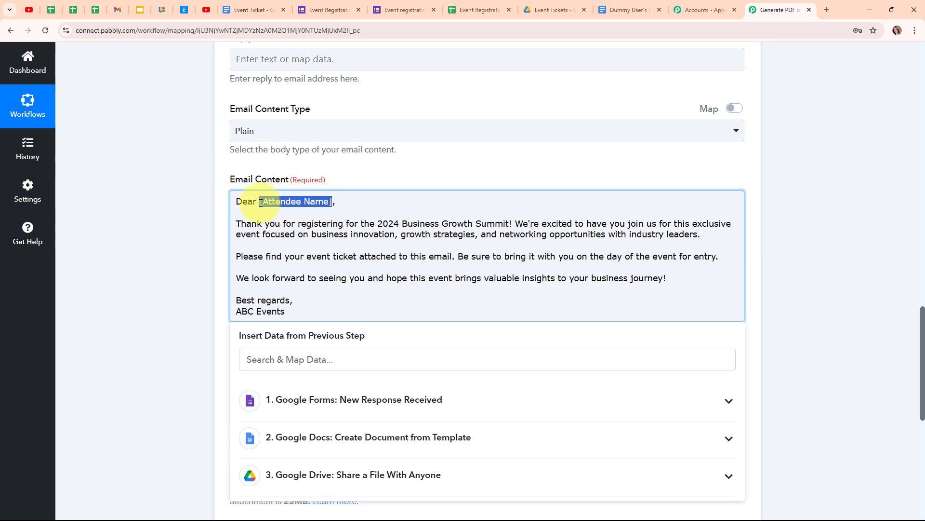
key("Delete")
key("Delete")
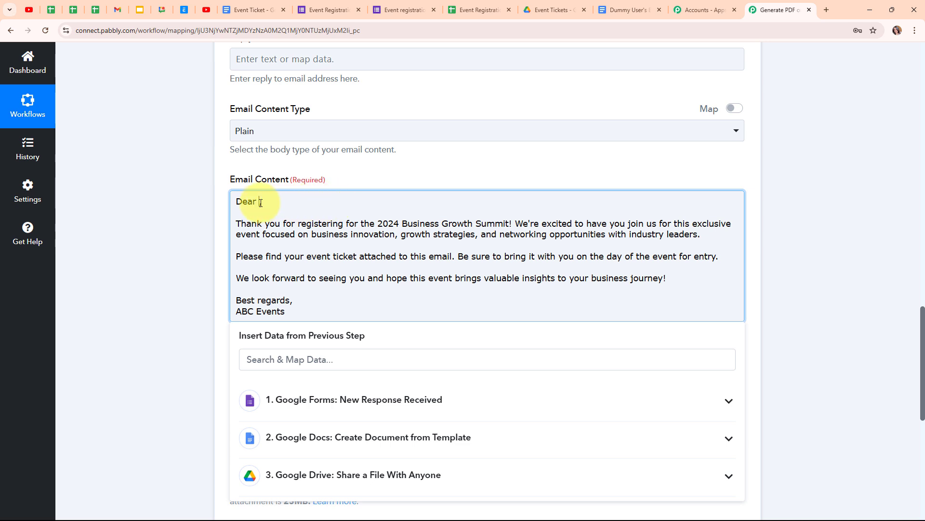
- Insert the Google Forms Name field after 'Dear' in the greeting
left_click(368, 399)
scroll(869, 380, "down", 1)
scroll(868, 380, "down", 2)
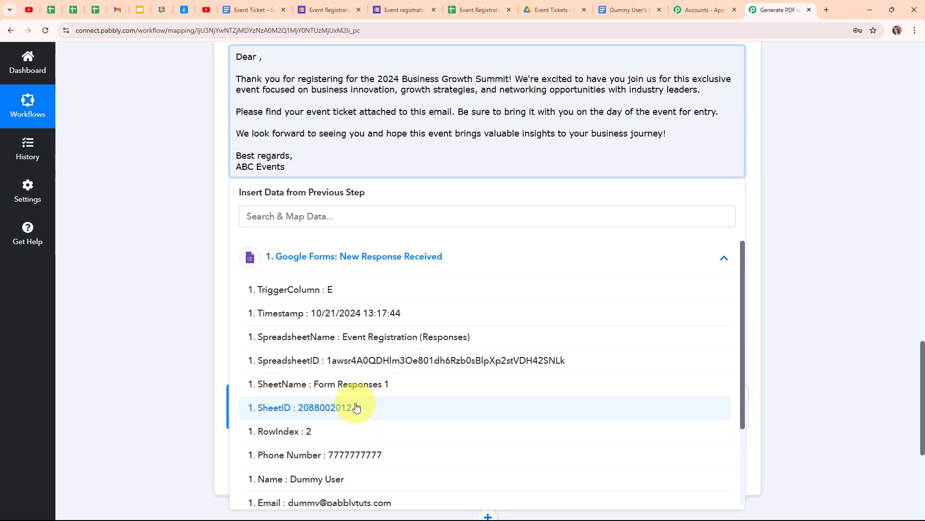
scroll(358, 406, "down", 2)
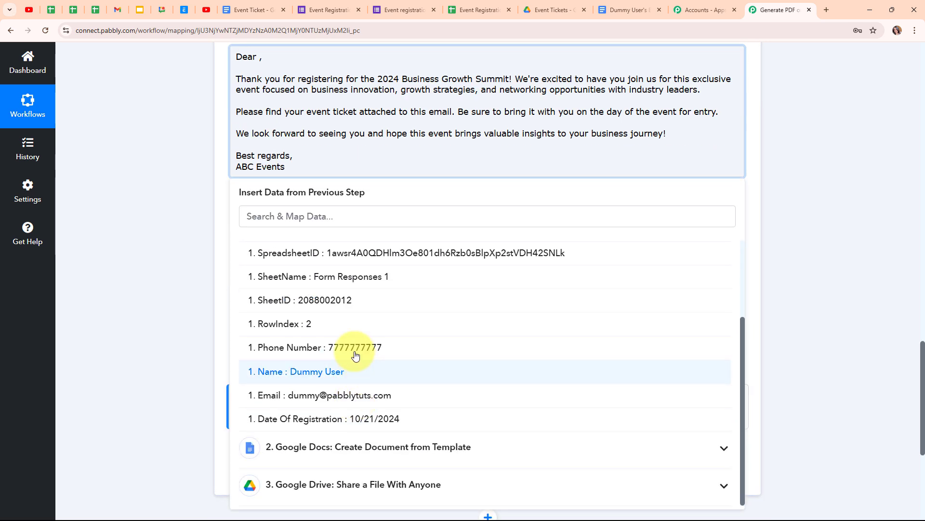
left_click(274, 381)
left_click(166, 285)
scroll(431, 264, "up", 1)
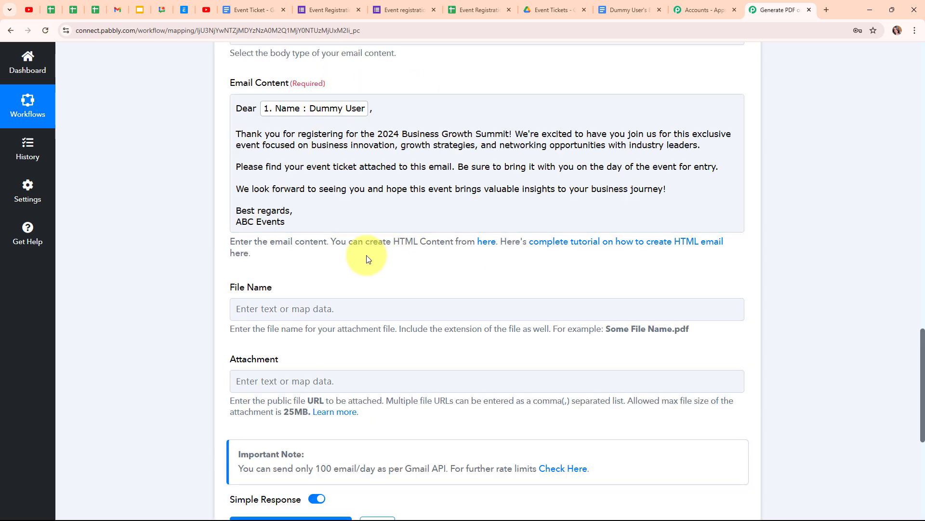
scroll(367, 256, "down", 3)
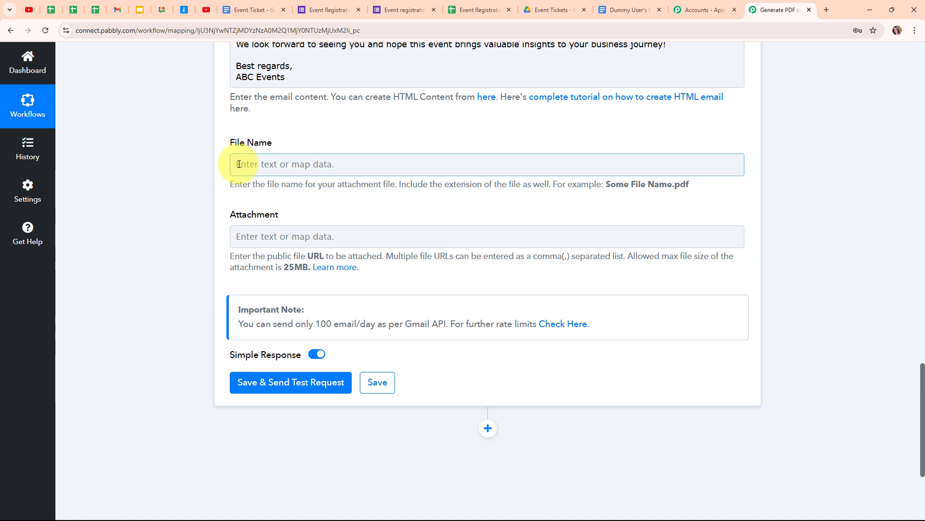
- Name the attachment file 'Event Ticket'
left_click(239, 164)
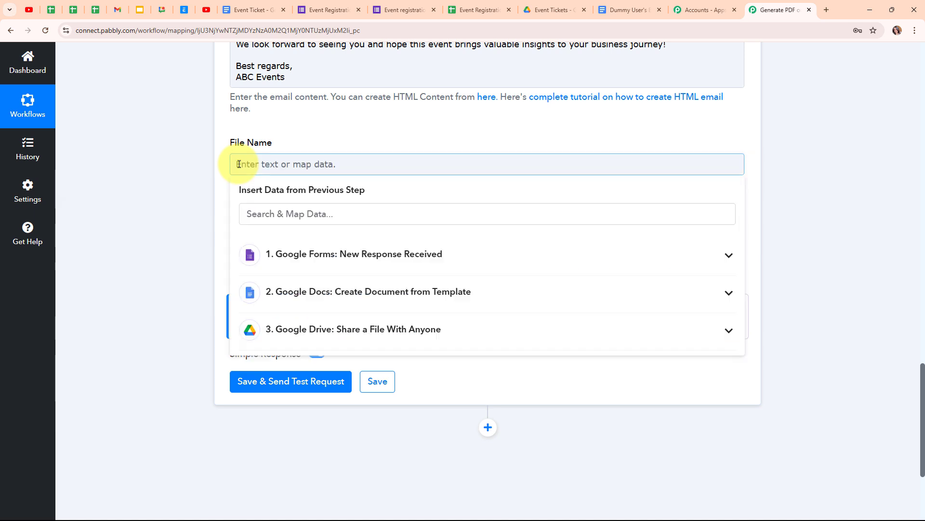
type("Even")
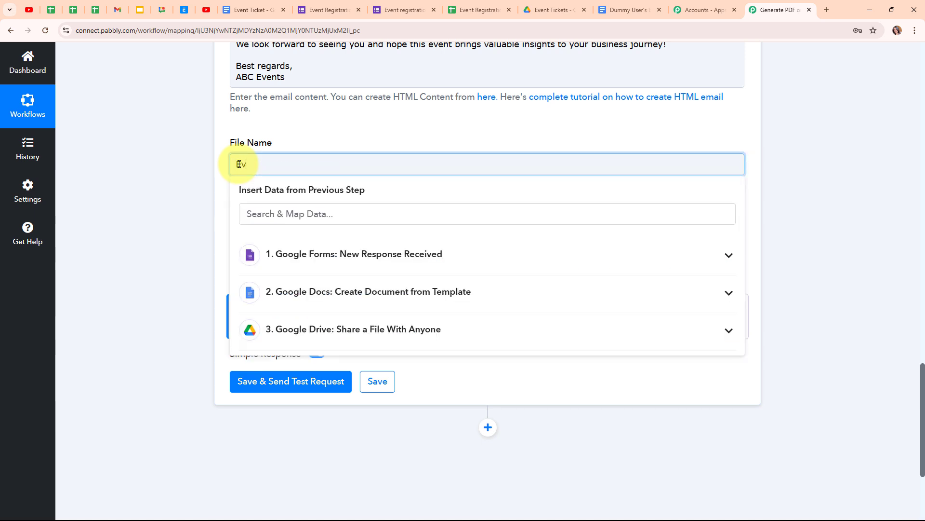
type("t Ticket")
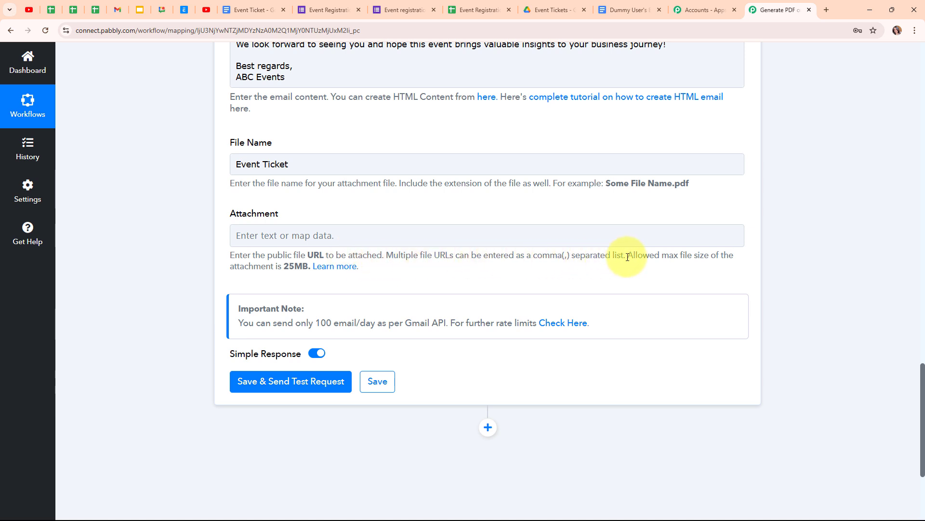
left_click(290, 234)
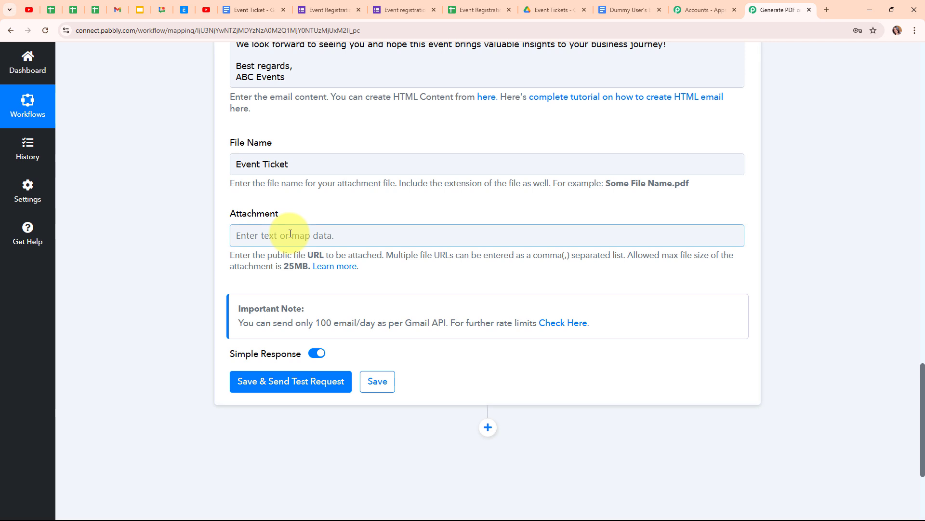
- Map the Google Drive step's PDF export link as the email attachment
left_click(290, 234)
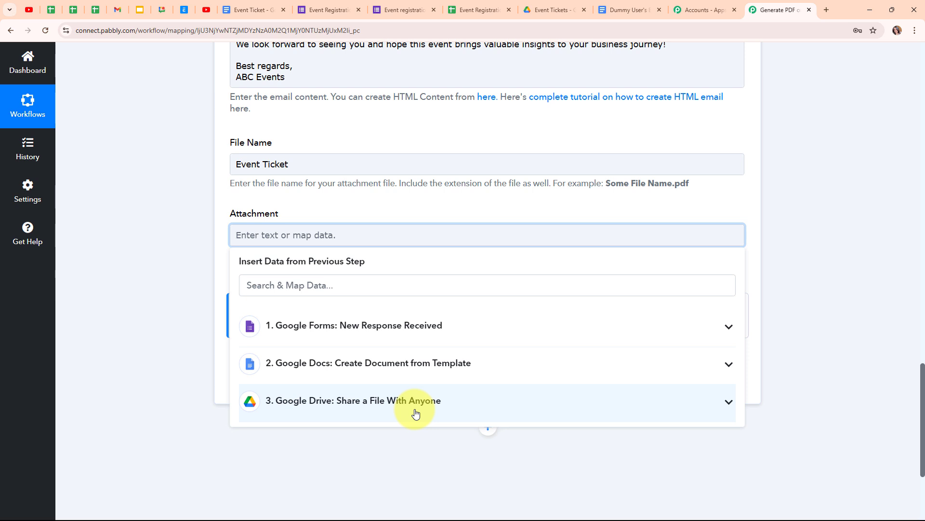
left_click(415, 414)
scroll(801, 384, "down", 1)
scroll(384, 342, "down", 5)
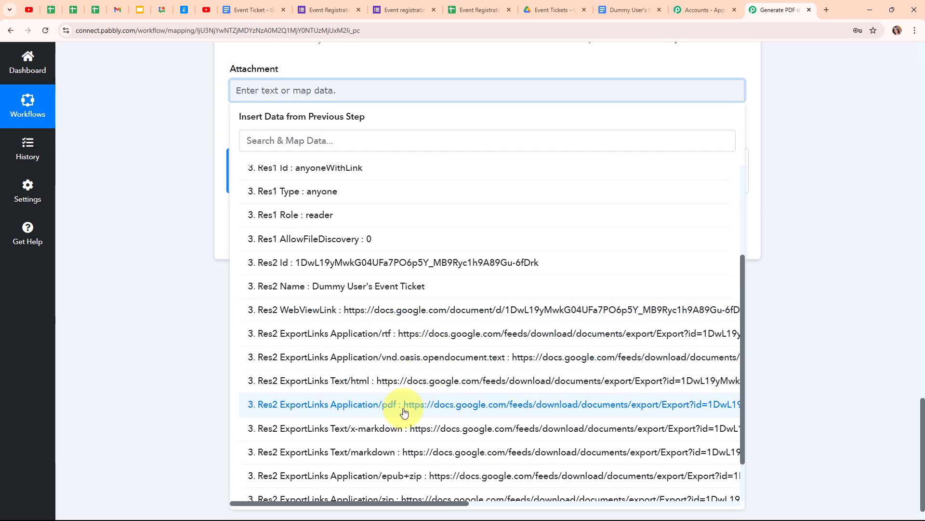
left_click(430, 413)
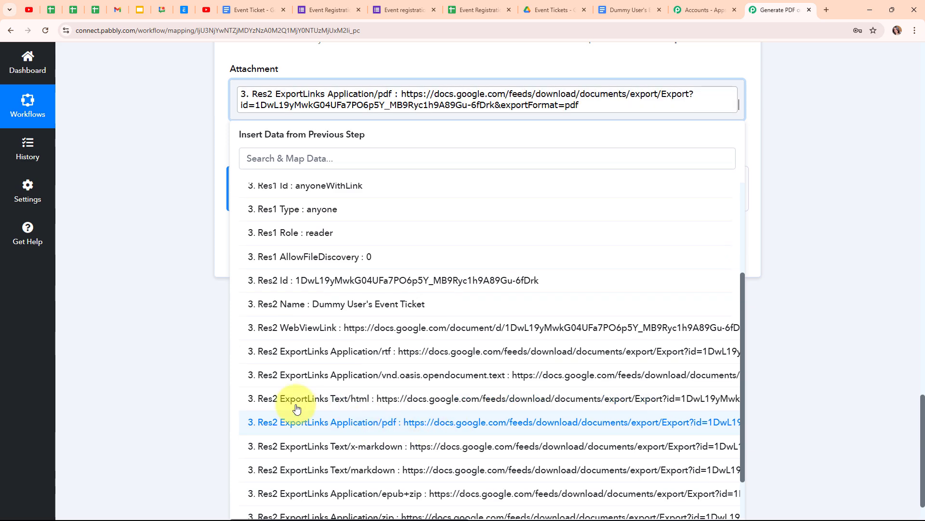
left_click(169, 314)
scroll(603, 223, "up", 4)
scroll(604, 226, "down", 2)
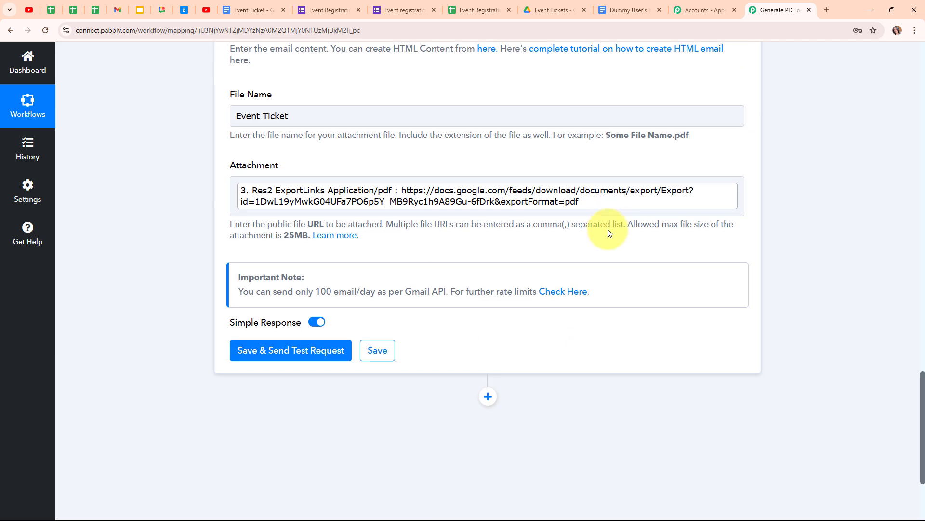
- Save the Gmail step, send a test email, and switch to Gmail to check it
left_click(329, 356)
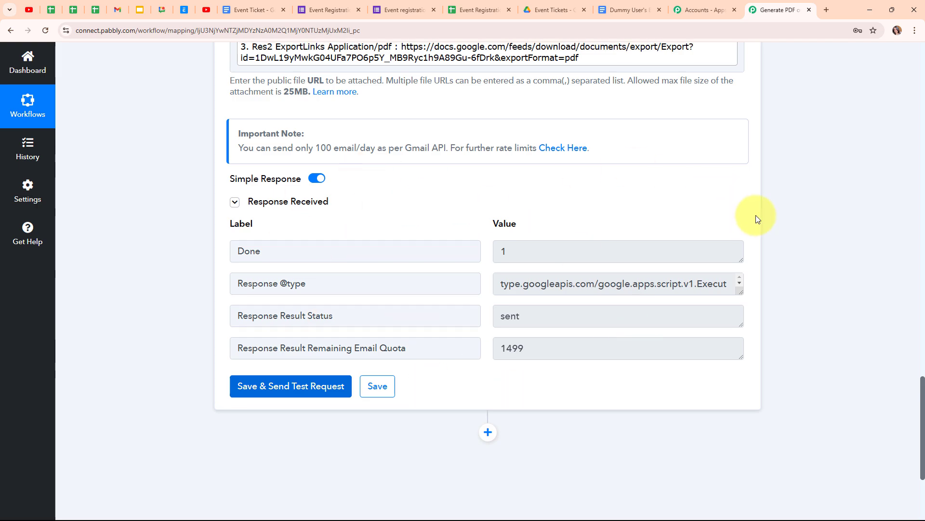
scroll(755, 215, "up", 18)
scroll(755, 215, "up", 5)
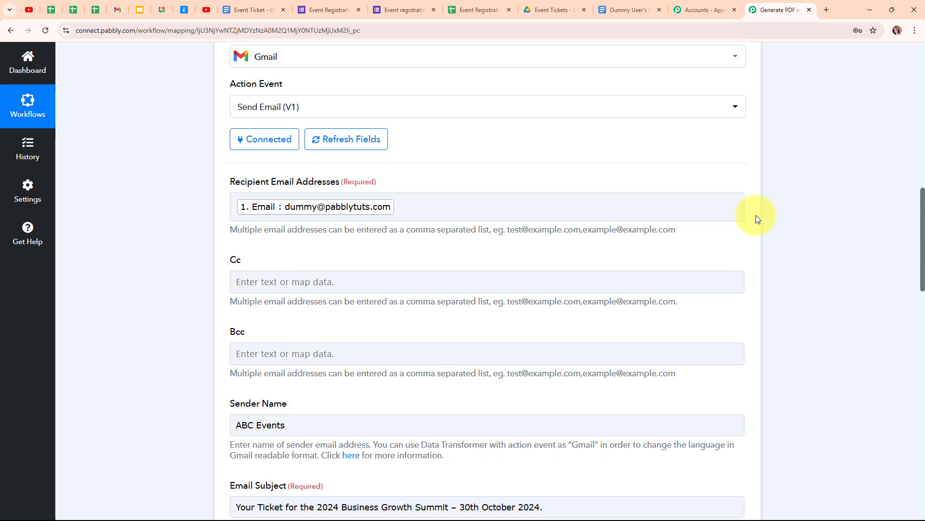
left_click(746, 137)
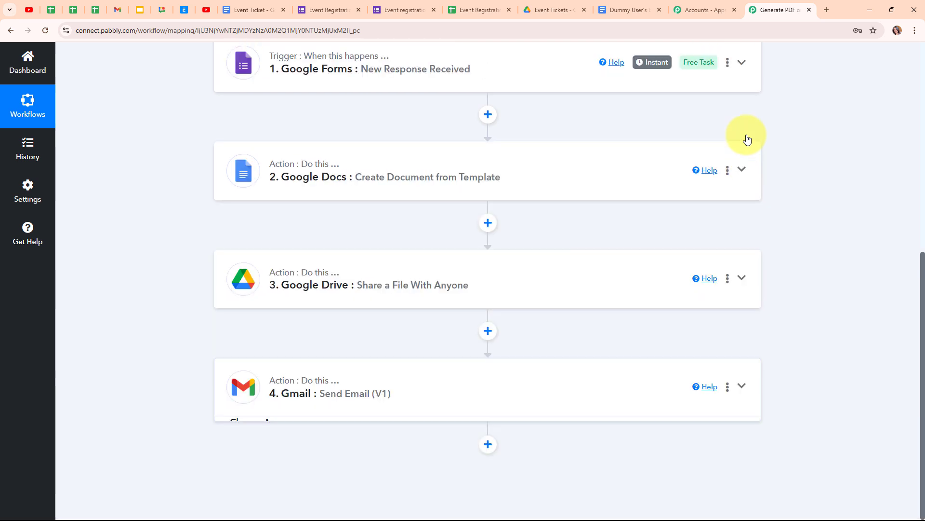
scroll(760, 221, "up", 4)
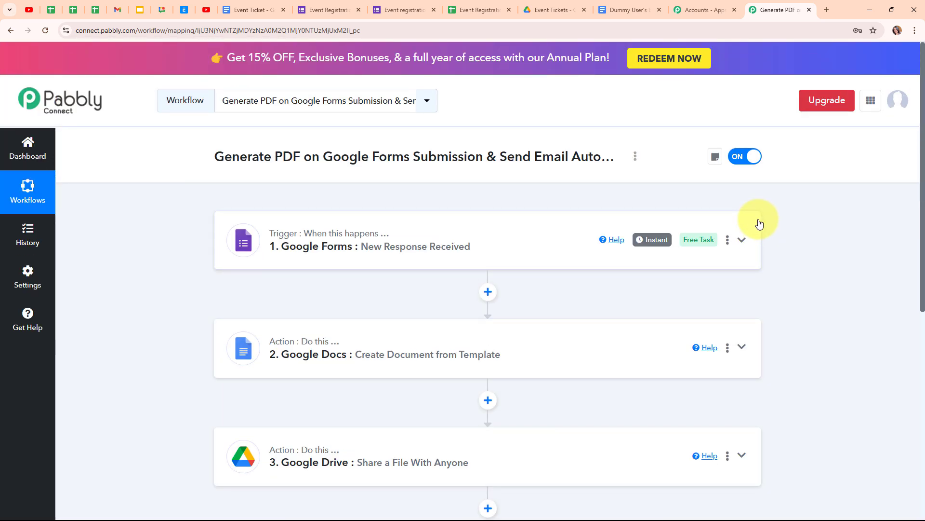
key("alt+Tab")
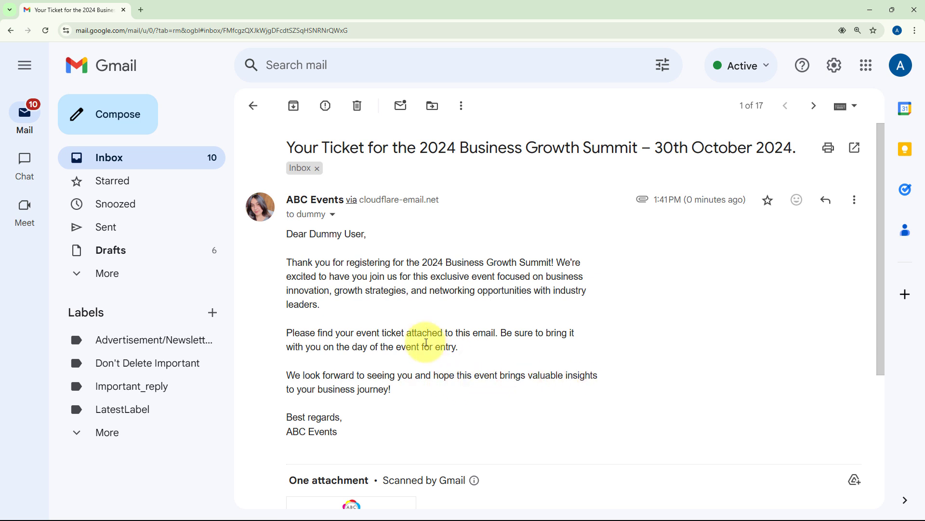
- Review the two-page Event Ticket PDF attachment, close it, and minimize Gmail
scroll(426, 342, "down", 3)
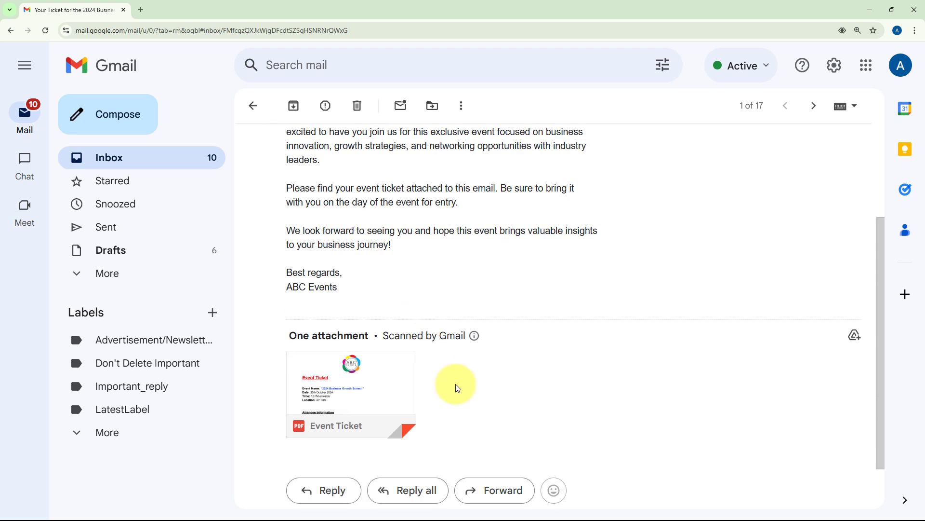
left_click(350, 385)
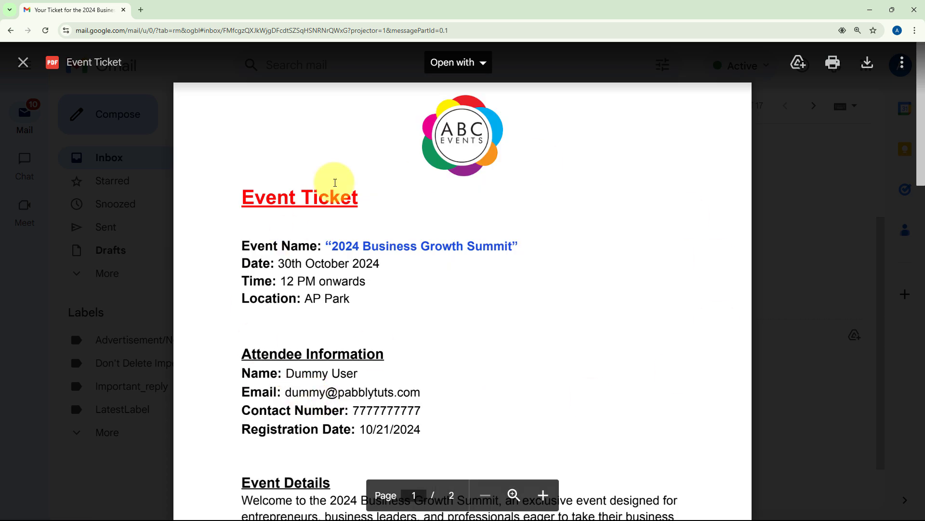
scroll(367, 331, "down", 1)
left_click_drag(281, 323, 477, 383)
scroll(580, 304, "down", 15)
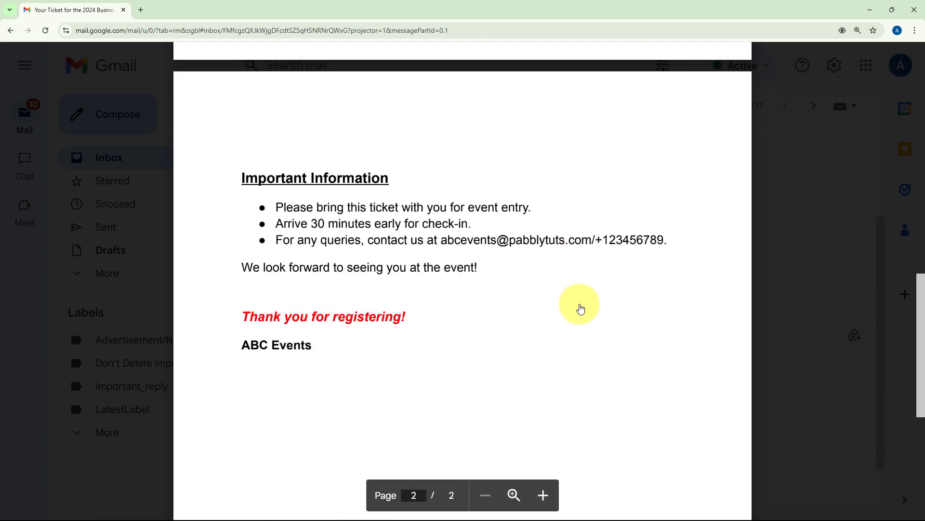
scroll(580, 304, "up", 15)
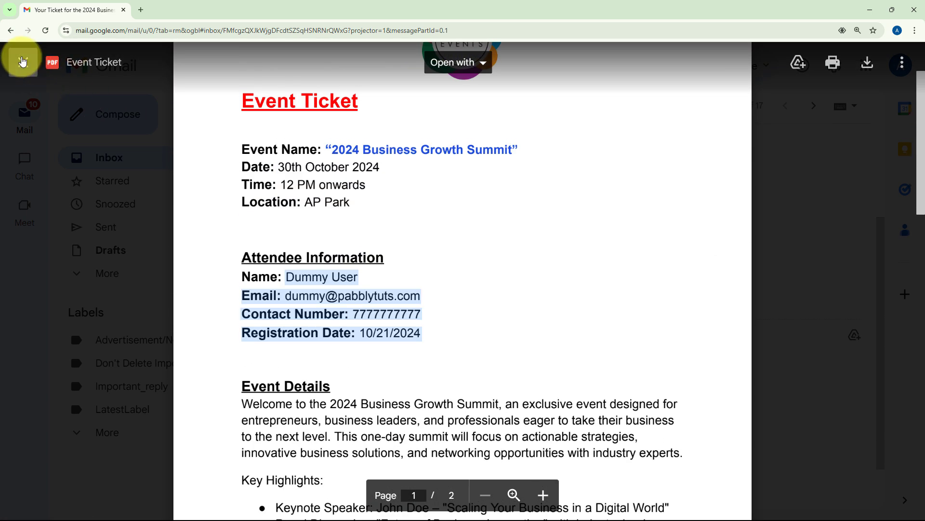
left_click(21, 61)
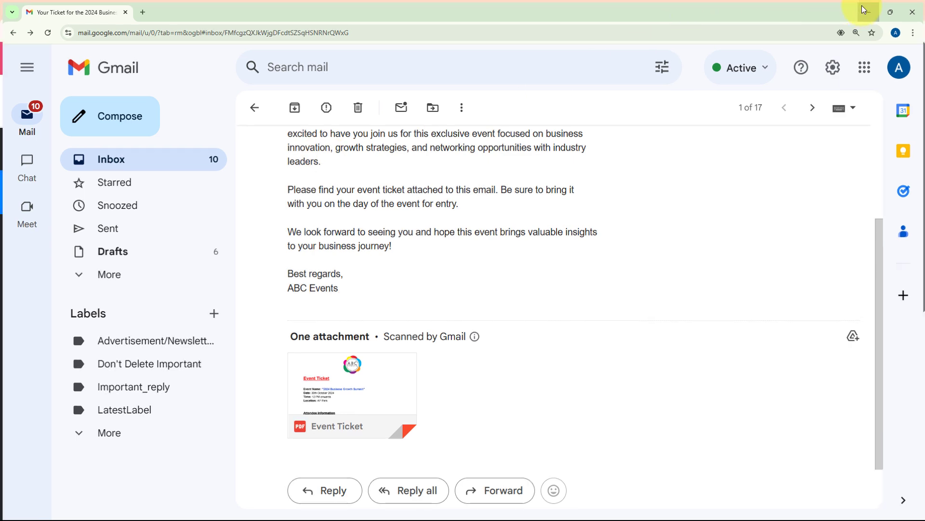
left_click(863, 10)
- Switch to the Event registration Google Form
scroll(808, 253, "down", 4)
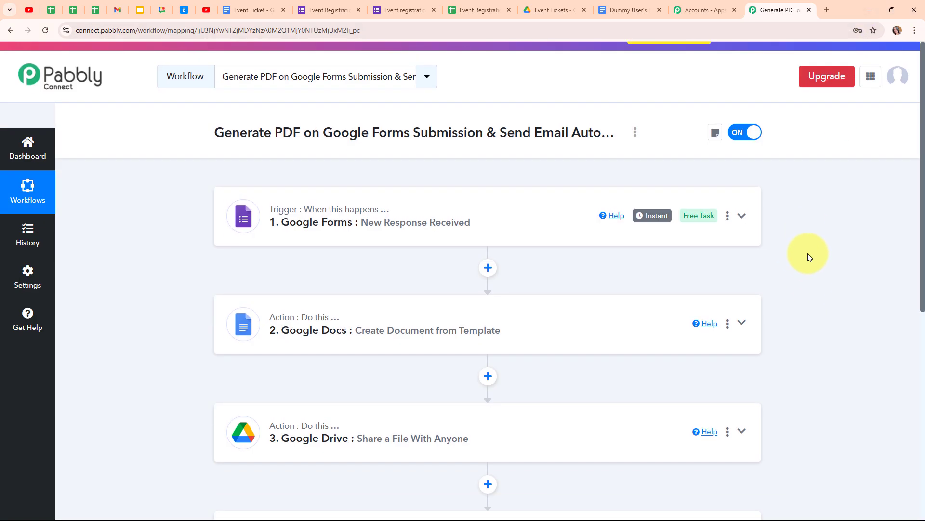
scroll(807, 253, "up", 3)
scroll(808, 253, "up", 1)
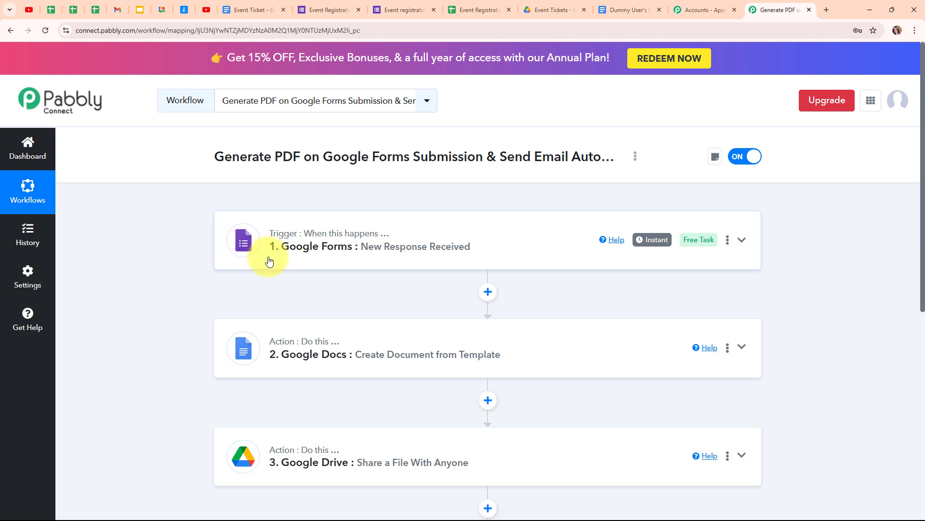
left_click(409, 7)
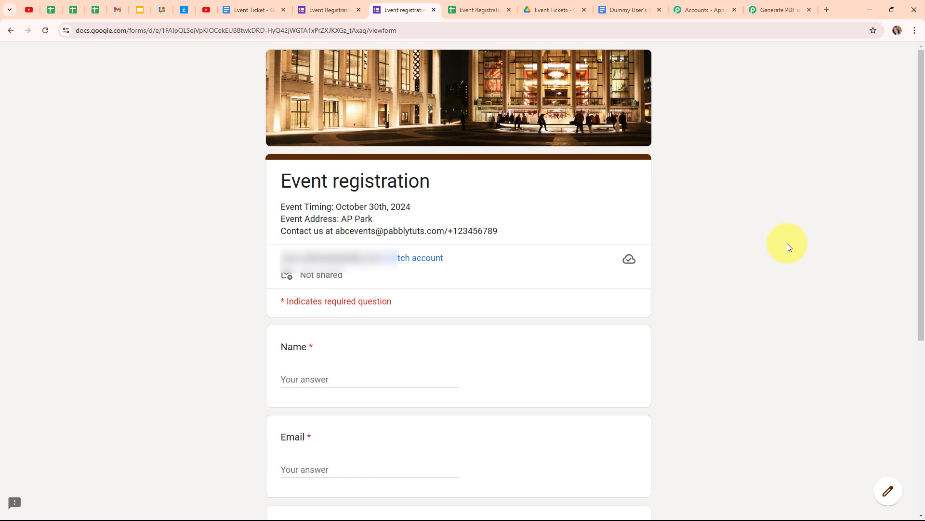
- Fill in the test registrant's name, e-mail address and phone number
scroll(788, 246, "down", 5)
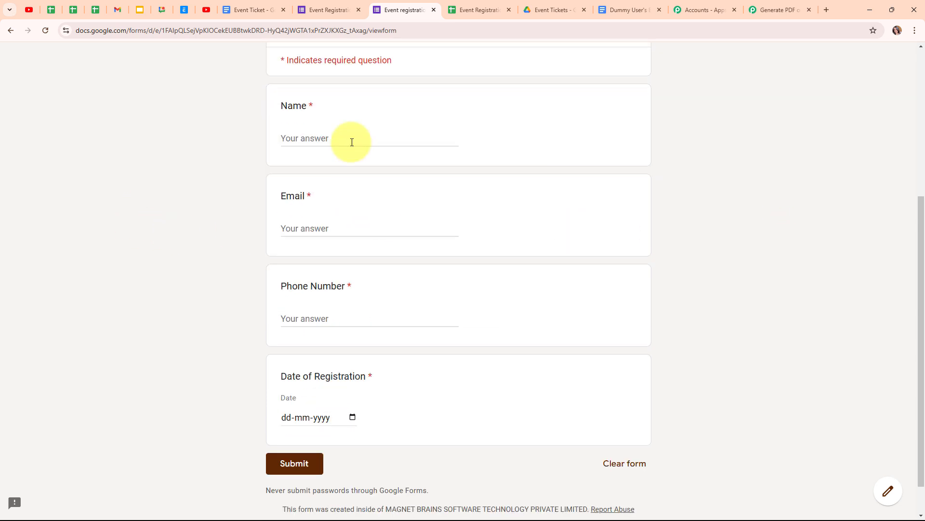
left_click(352, 141)
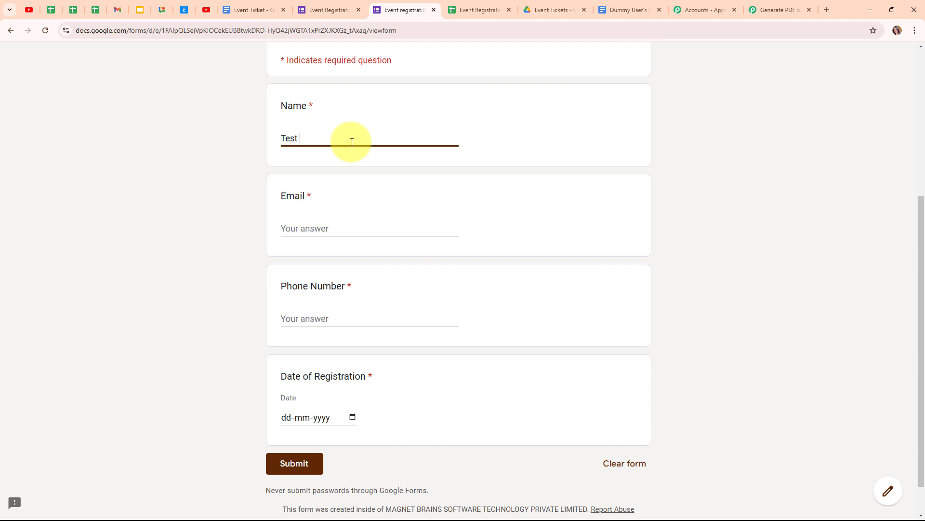
left_click(325, 225)
type("test")
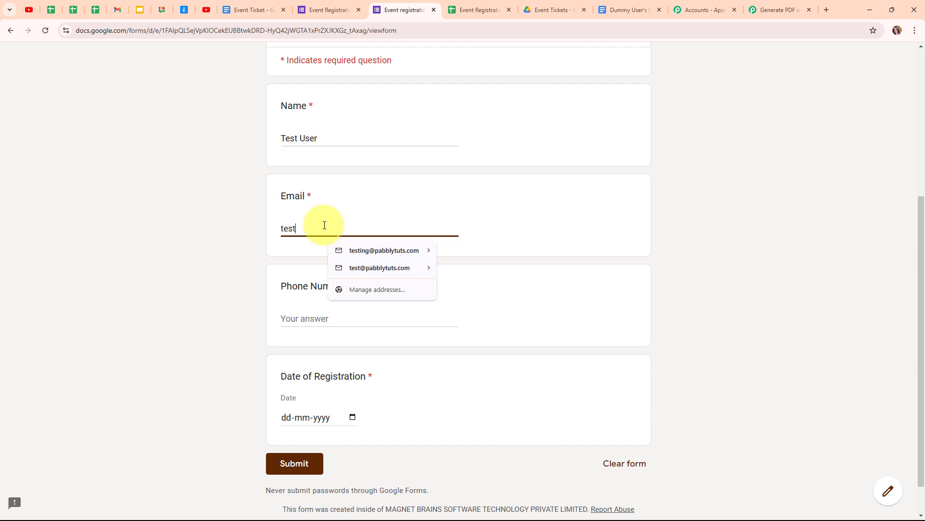
type("@")
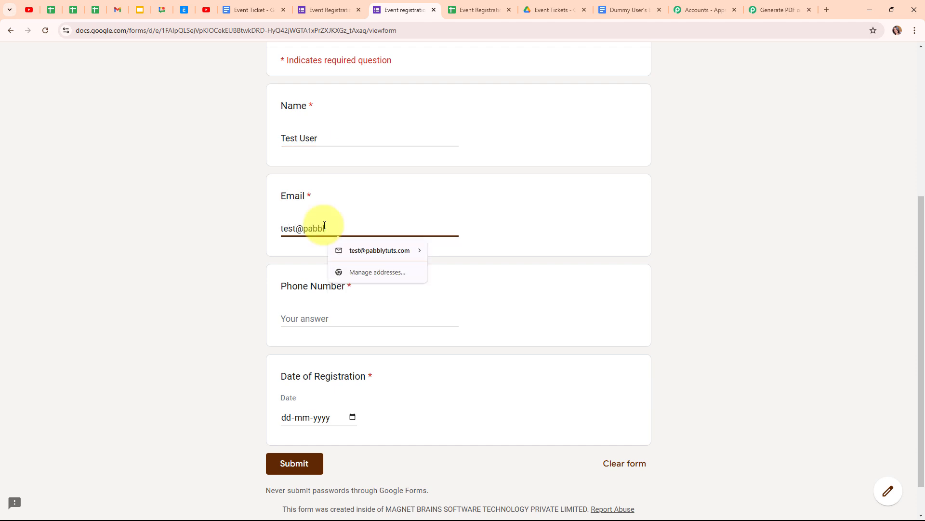
type("pabb")
left_click(379, 250)
left_click(366, 316)
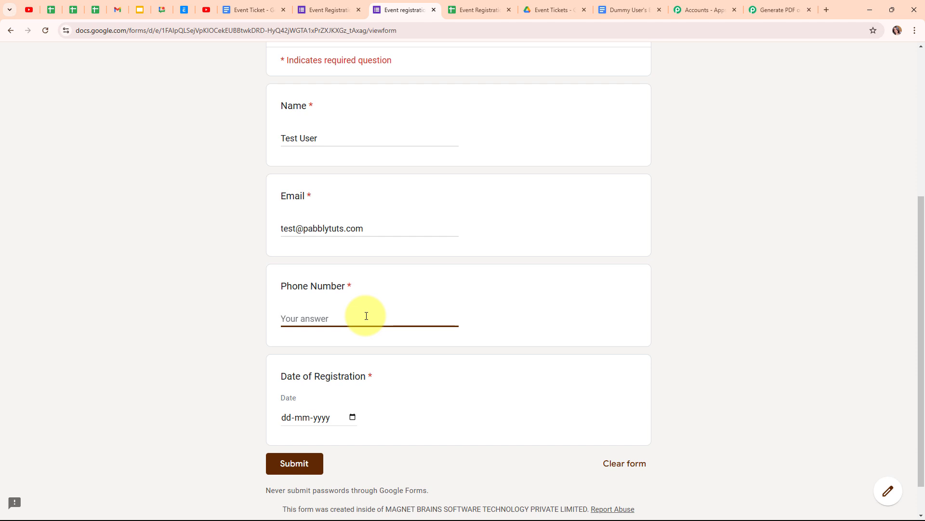
- Set Date of Registration to 21 October 2024 and submit the form
left_click(353, 417)
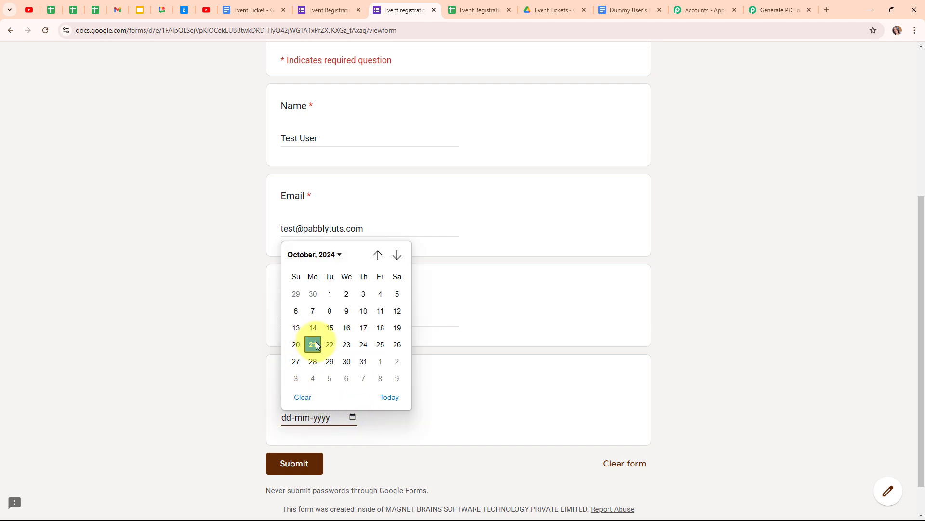
left_click(315, 344)
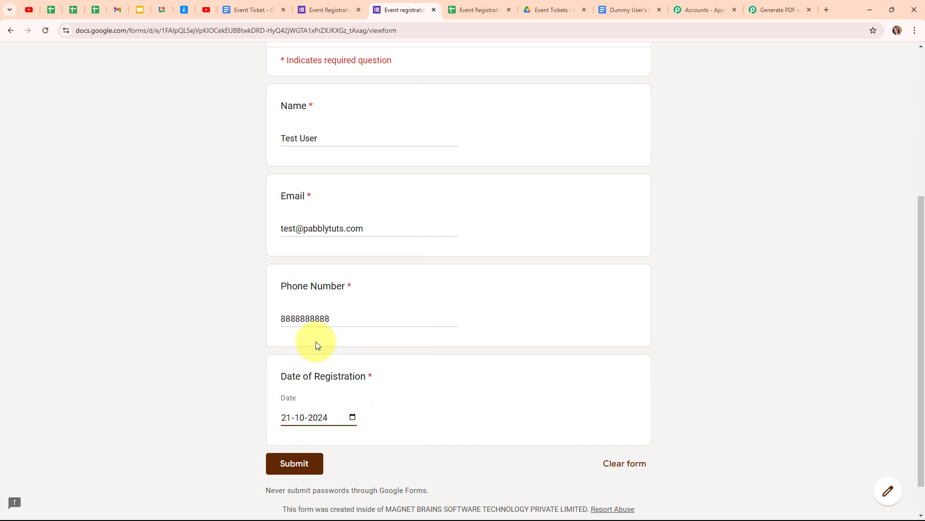
left_click(312, 475)
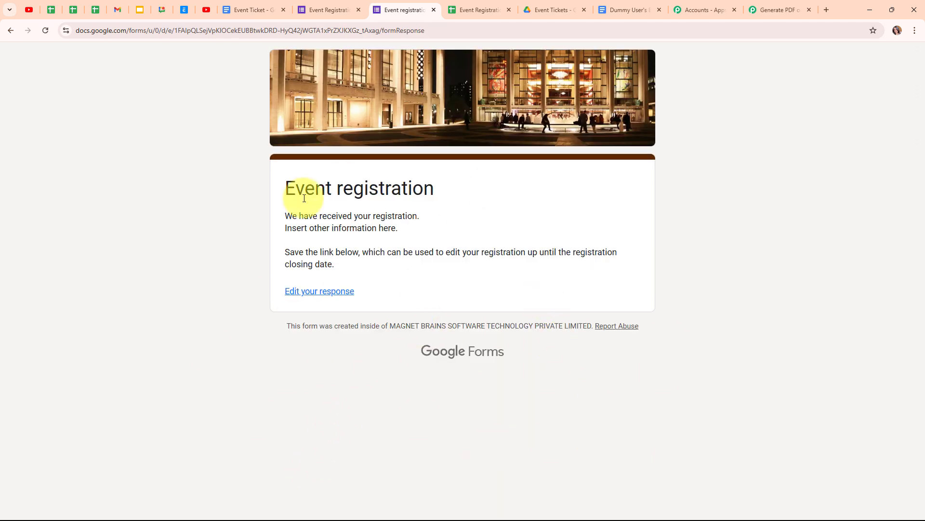
left_click(477, 10)
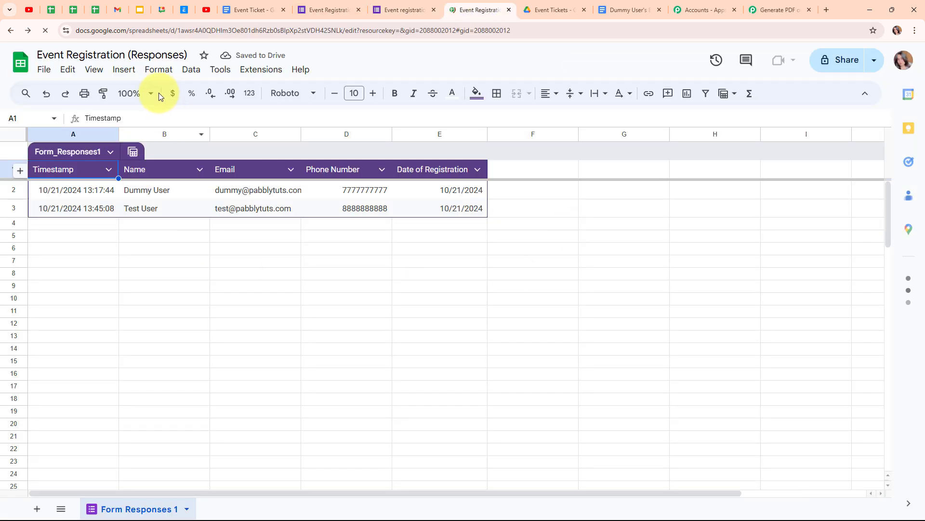
- Zoom the responses sheet to 125% and check the new response's name, e-mail, phone and date
left_click(151, 93)
left_click(129, 192)
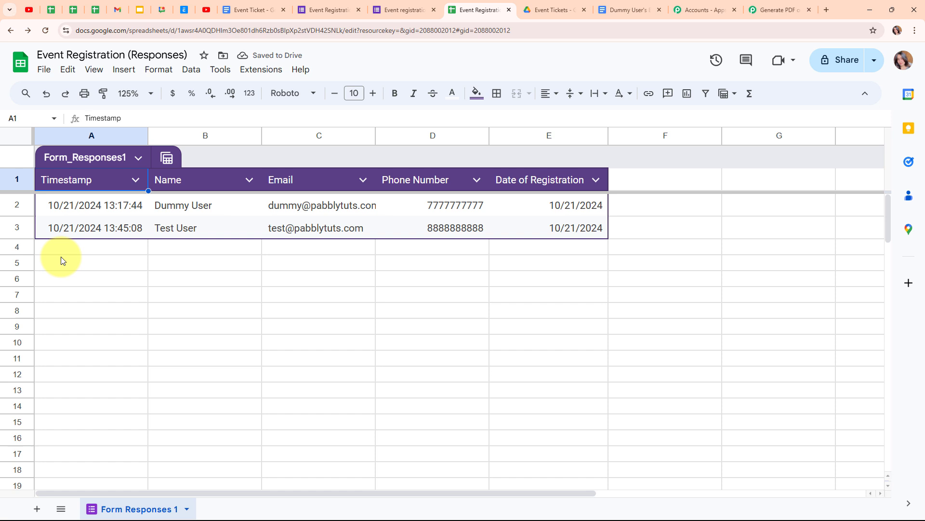
left_click(182, 247)
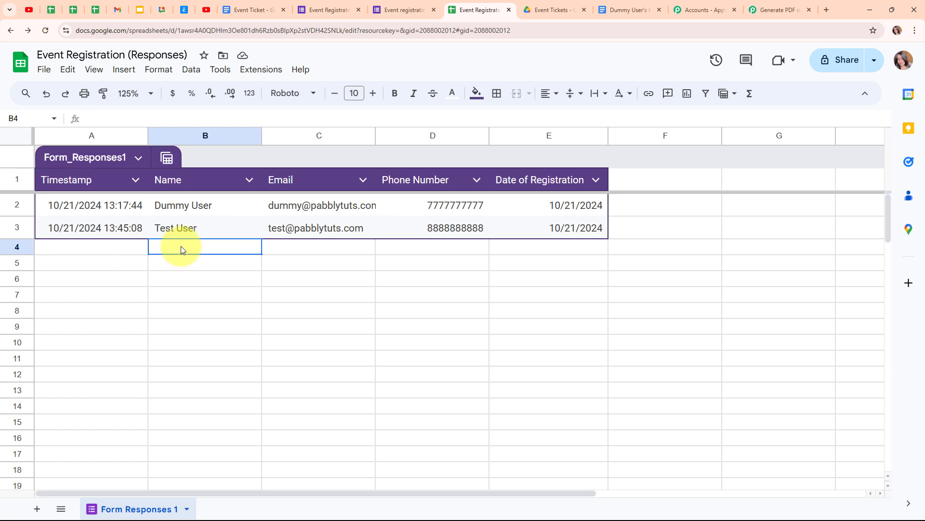
left_click(311, 246)
left_click(436, 247)
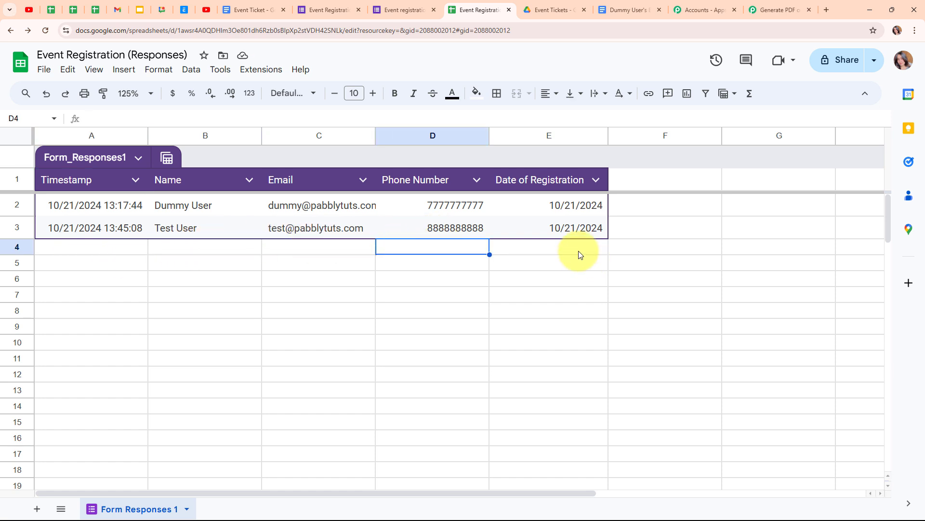
left_click(578, 252)
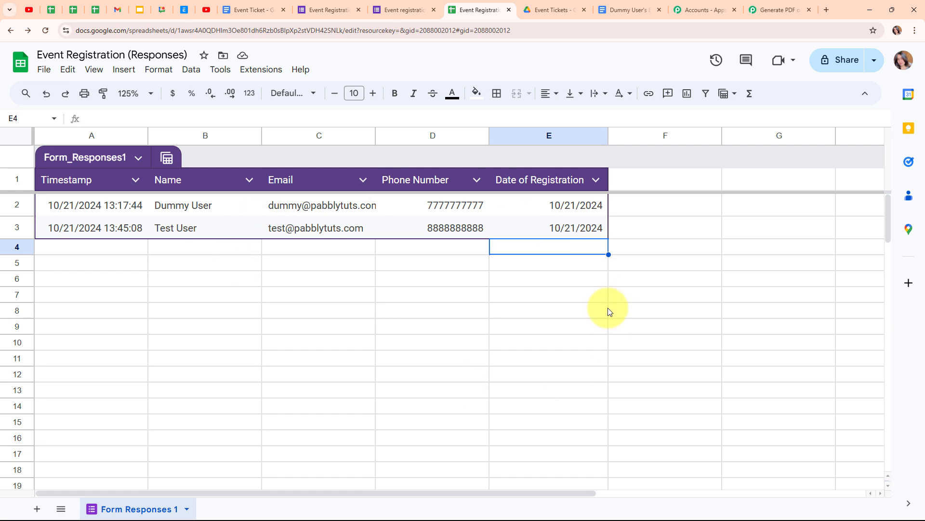
left_click(554, 9)
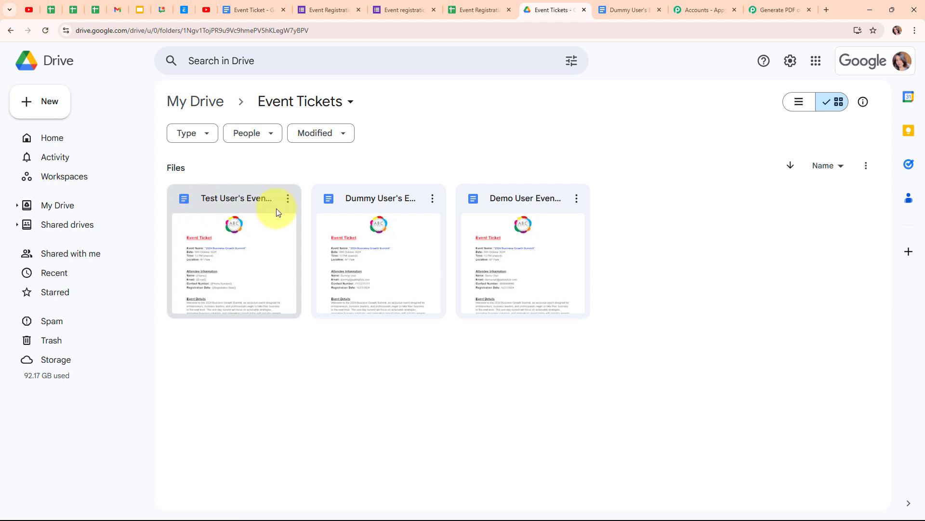
- Bring up Gmail showing the ticket email sent automatically to the second registrant
key("alt+Tab")
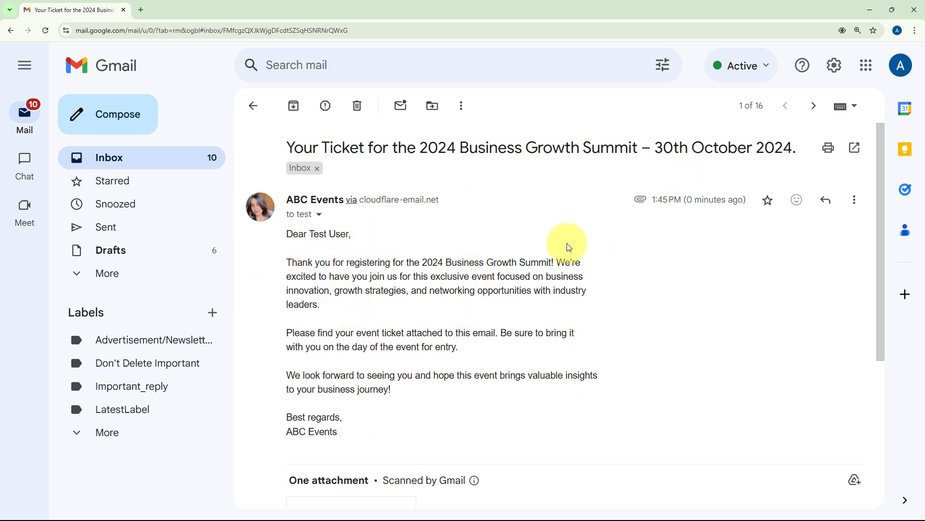
- Open the Event Ticket PDF attachment and check the attendee name, e-mail, contact number and registration date
scroll(621, 253, "down", 3)
scroll(622, 253, "down", 2)
mouse_move(371, 277)
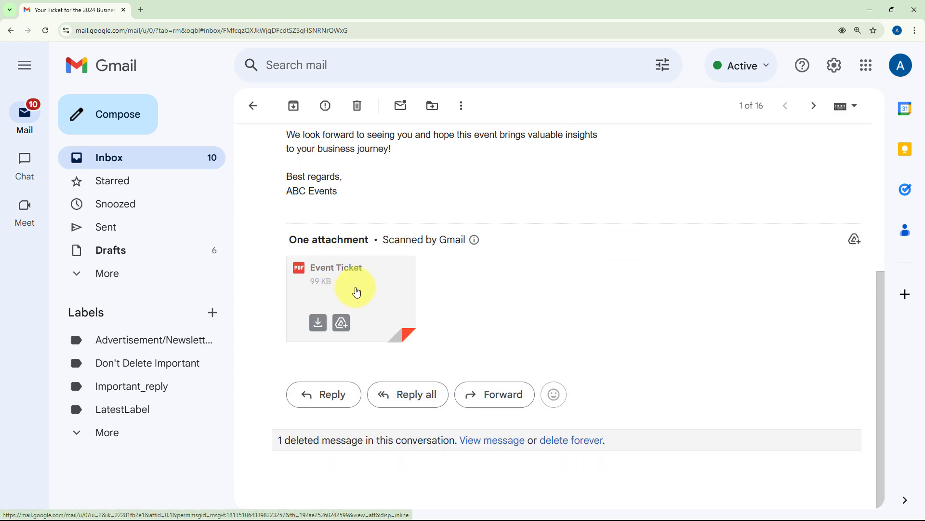
left_click(357, 291)
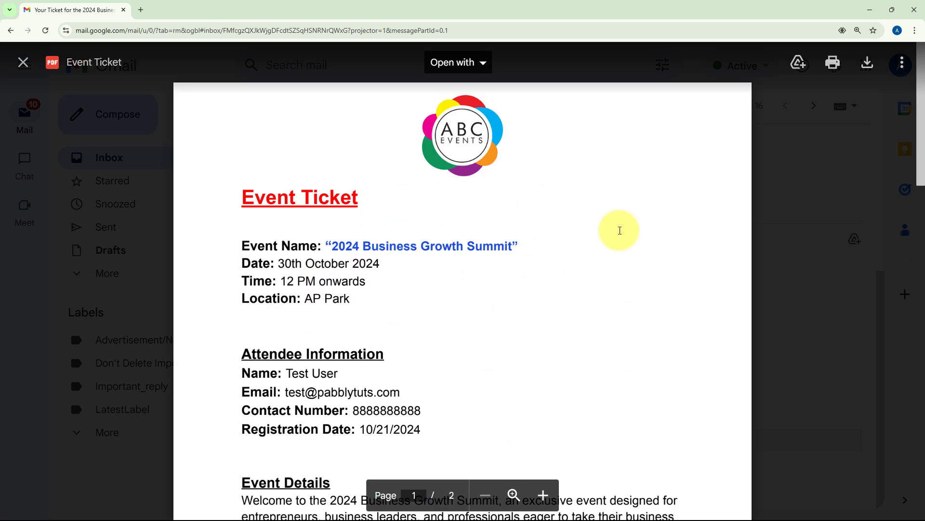
scroll(619, 230, "down", 3)
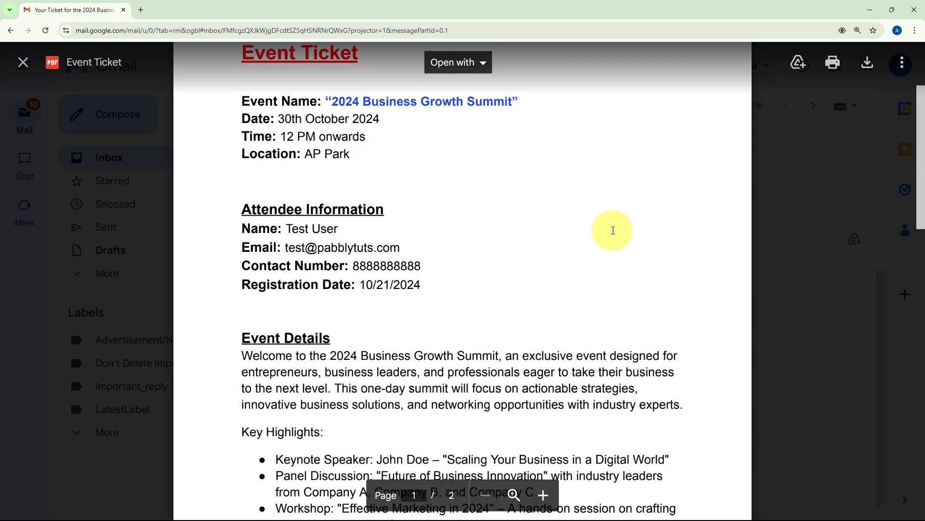
triple_click(285, 230)
triple_click(291, 248)
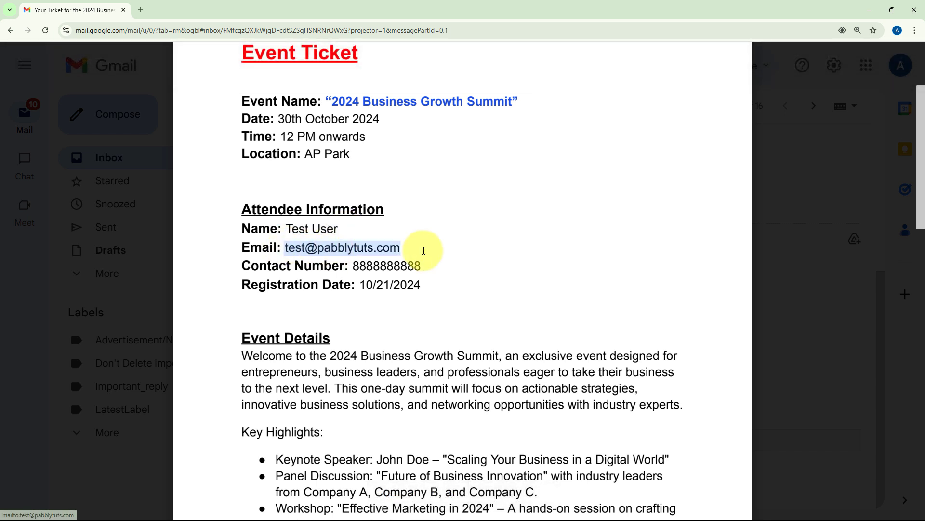
triple_click(355, 266)
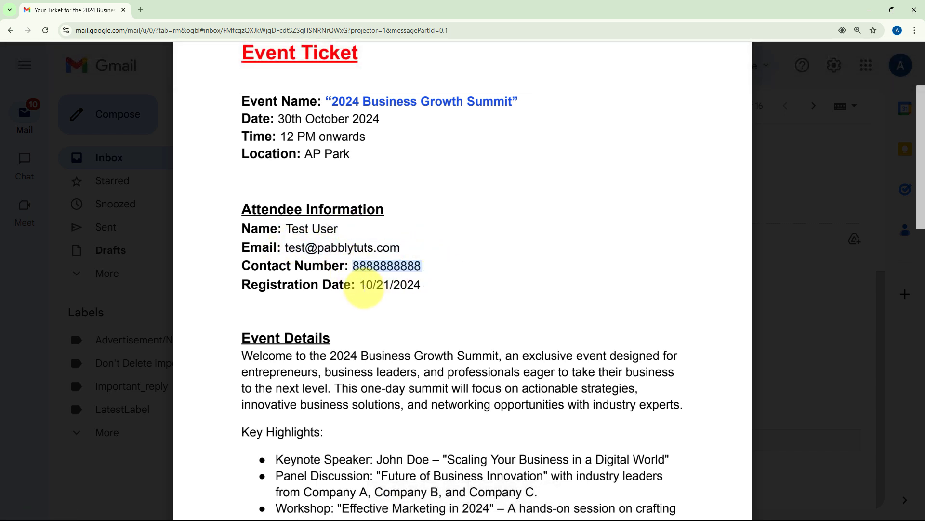
triple_click(362, 285)
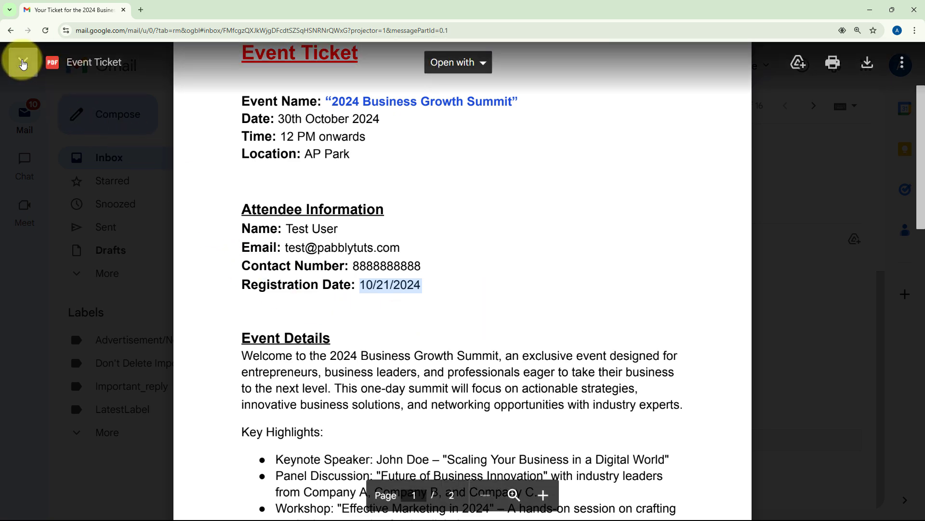
- Close the ticket preview, minimize Gmail and return to the Pabbly Connect workflow
left_click(23, 63)
left_click(870, 10)
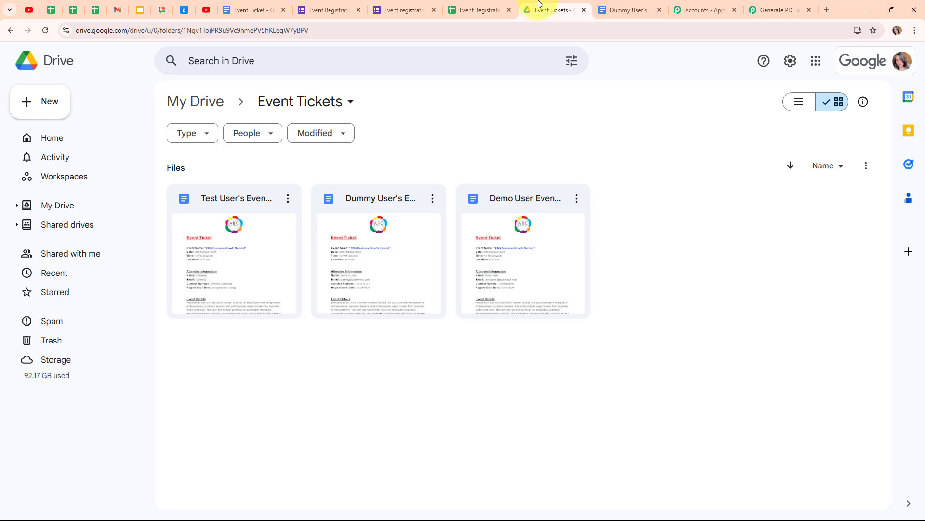
left_click(777, 10)
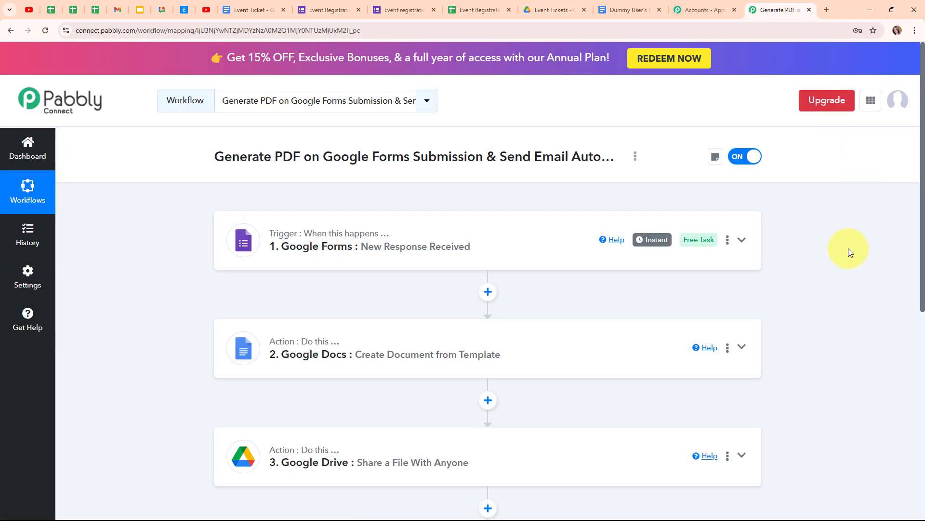
scroll(848, 247, "down", 2)
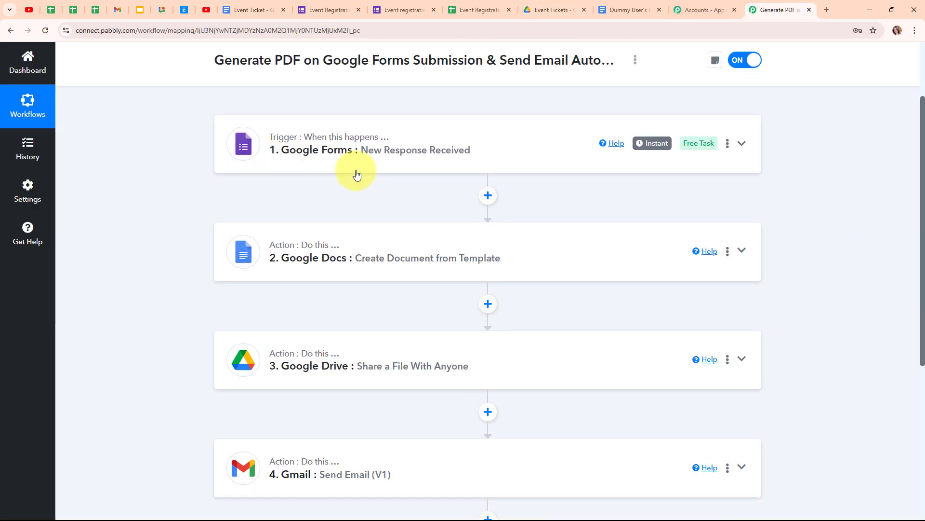